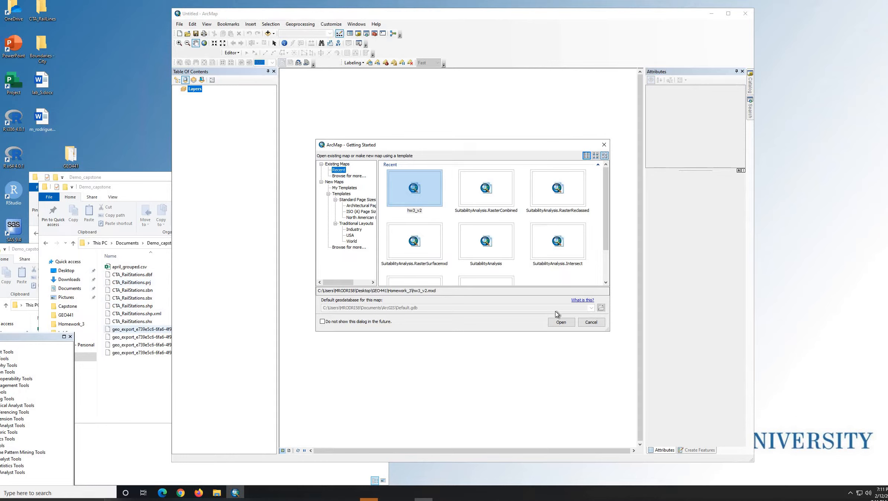
- Dismiss the startup template chooser and add april_grouped.csv, CTA_RailStations.shp and the geo_export shapefile from Demo_capstone to the map
{"action": "left_click", "coordinate": [591, 322]}
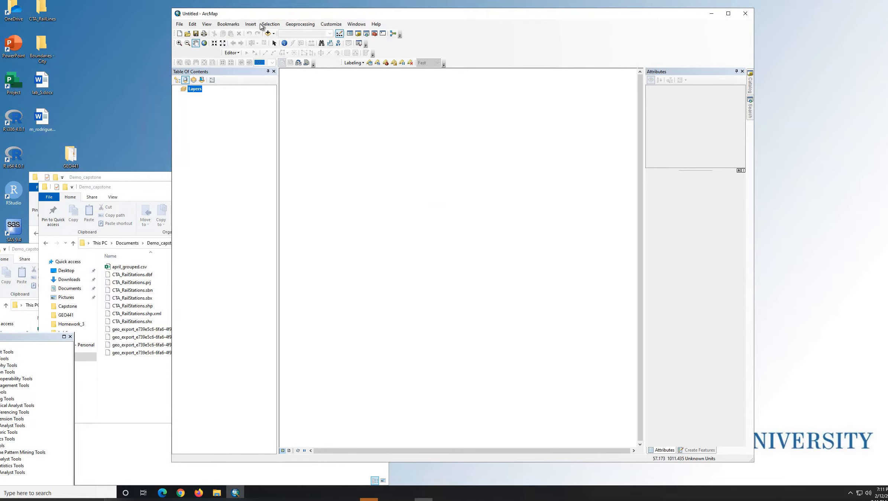
{"action": "left_click_drag", "start_coordinate": [268, 16], "coordinate": [254, 35]}
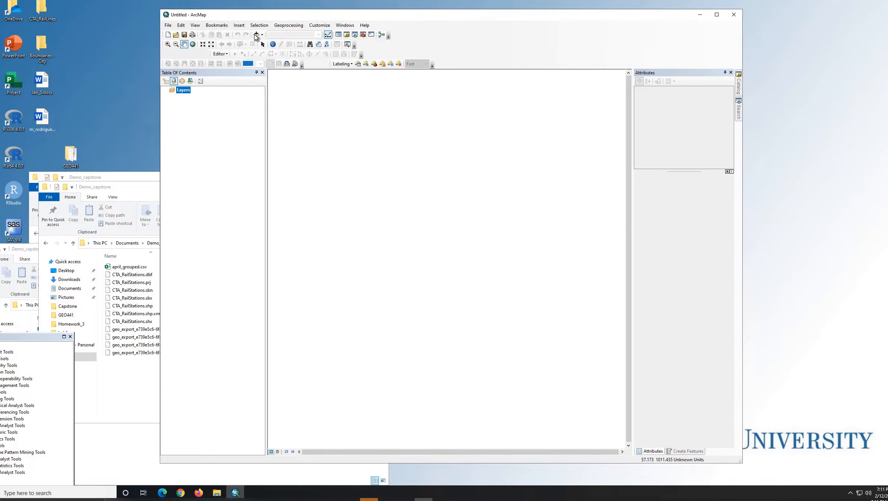
{"action": "left_click", "coordinate": [255, 34]}
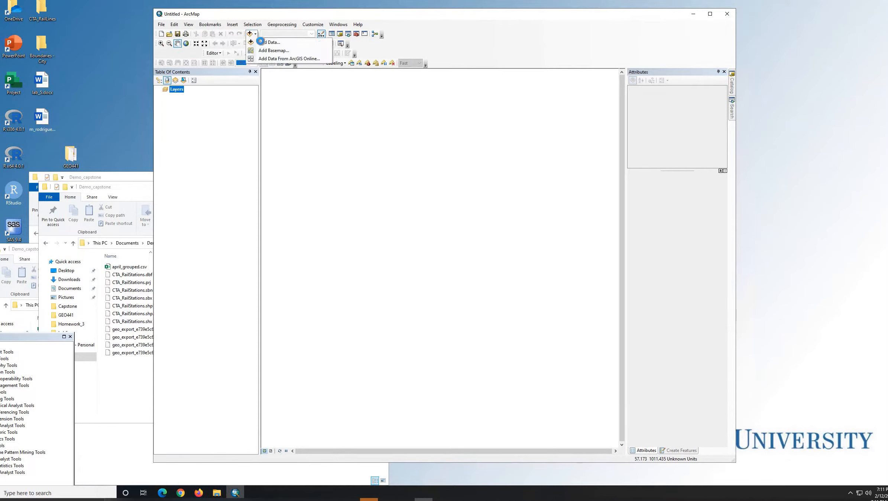
{"action": "left_click", "coordinate": [260, 42]}
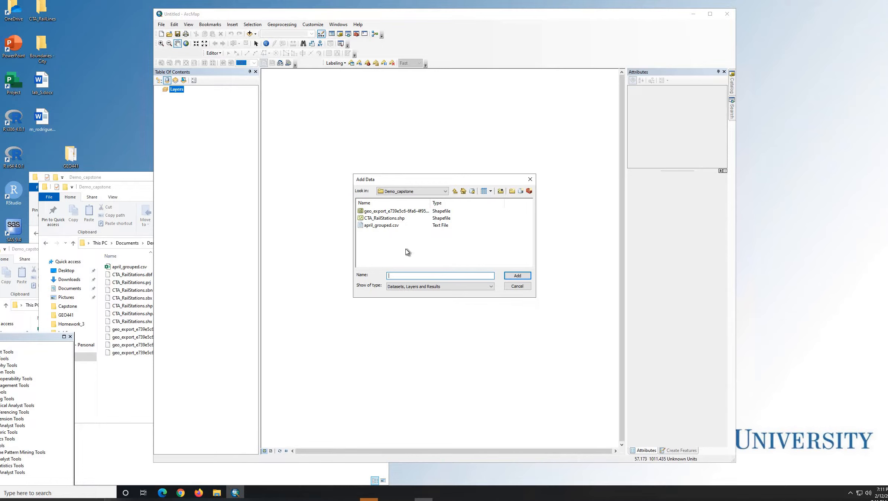
{"action": "left_click", "coordinate": [381, 225]}
{"action": "left_click", "coordinate": [386, 210], "text": "shift"}
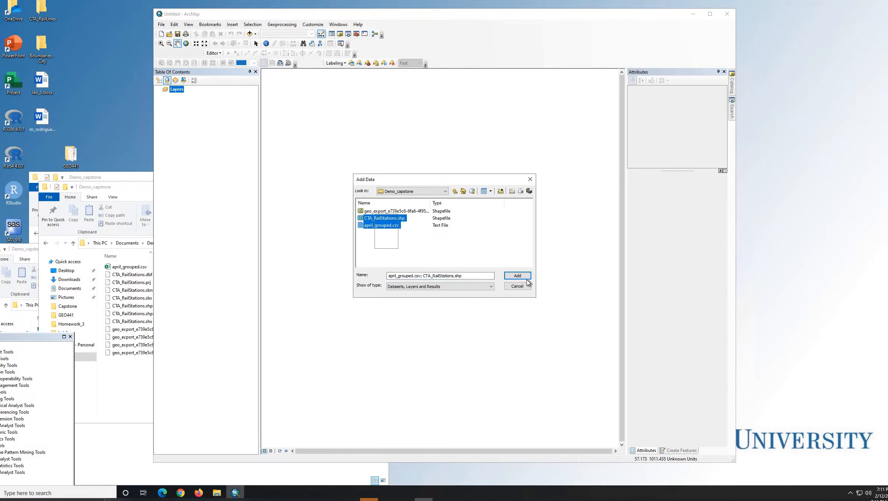
{"action": "key", "text": "Return"}
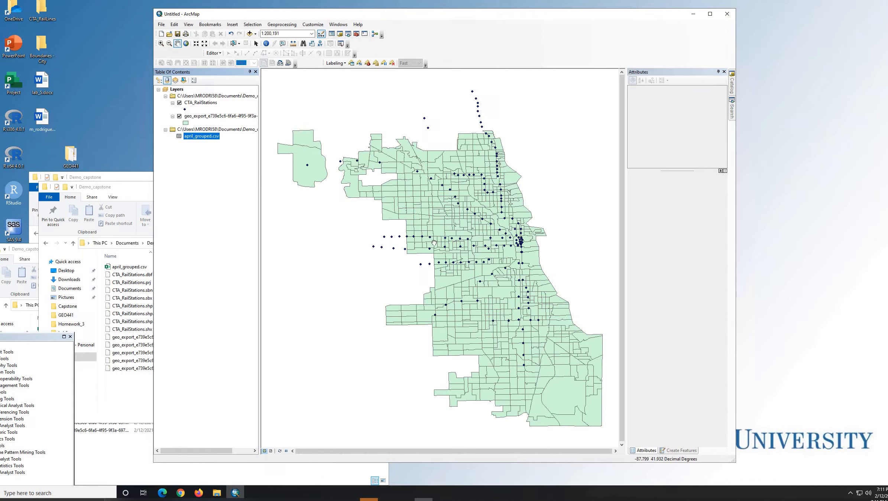
- Open the april_grouped.csv table and examine its tract and ridership columns
{"action": "left_click_drag", "start_coordinate": [440, 248], "coordinate": [437, 245]}
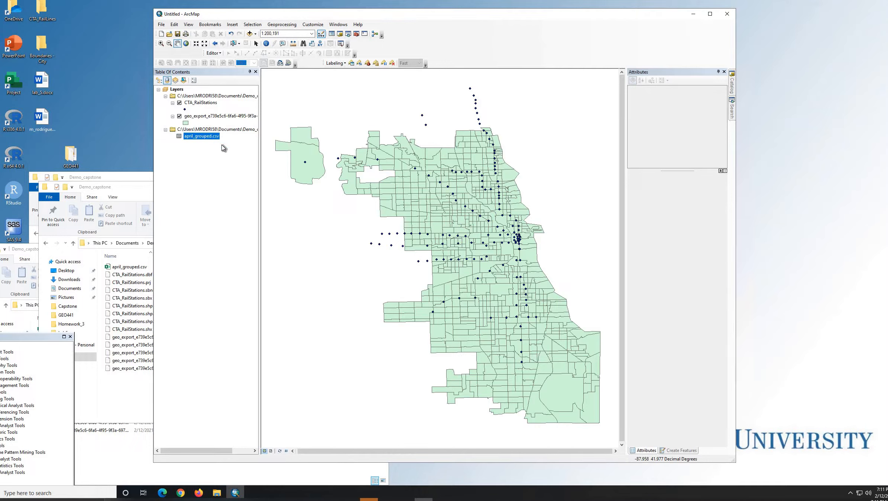
{"action": "right_click", "coordinate": [211, 136]}
{"action": "left_click", "coordinate": [239, 143]}
{"action": "left_click_drag", "start_coordinate": [353, 194], "coordinate": [388, 189]}
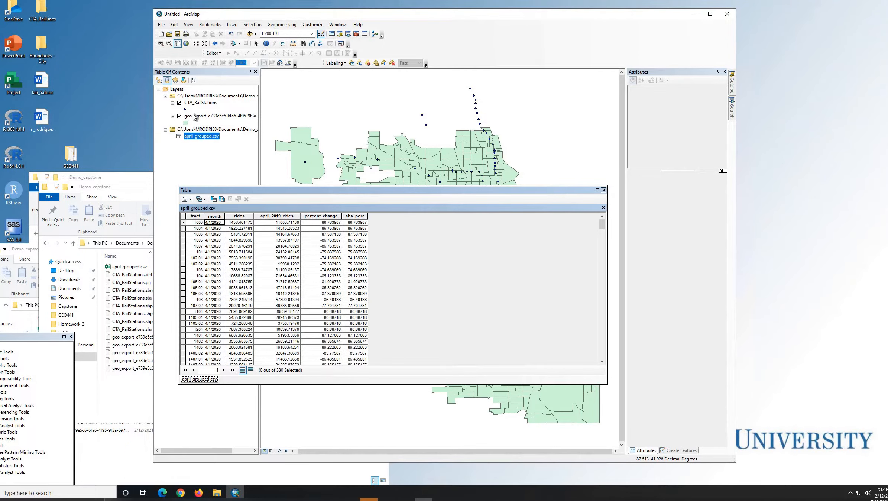
- Open the geo_export layer's attribute table and check the field properties of name10 for its data type
{"action": "right_click", "coordinate": [209, 117]}
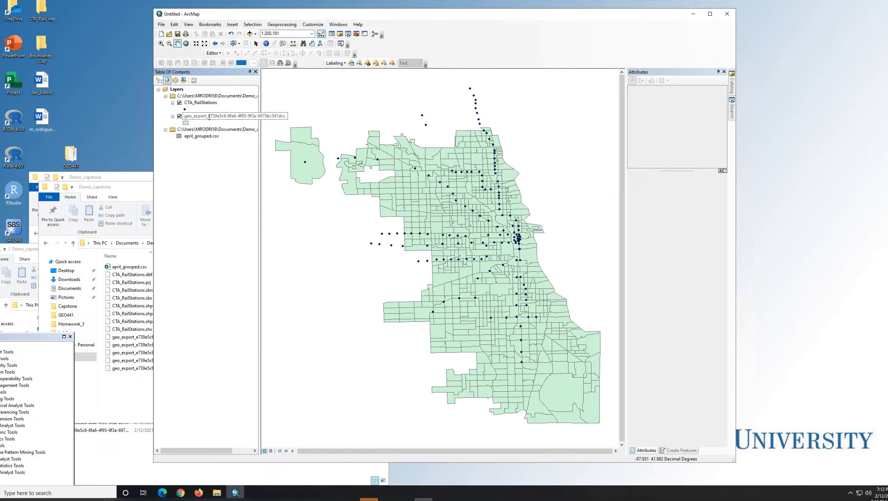
{"action": "left_click", "coordinate": [204, 118]}
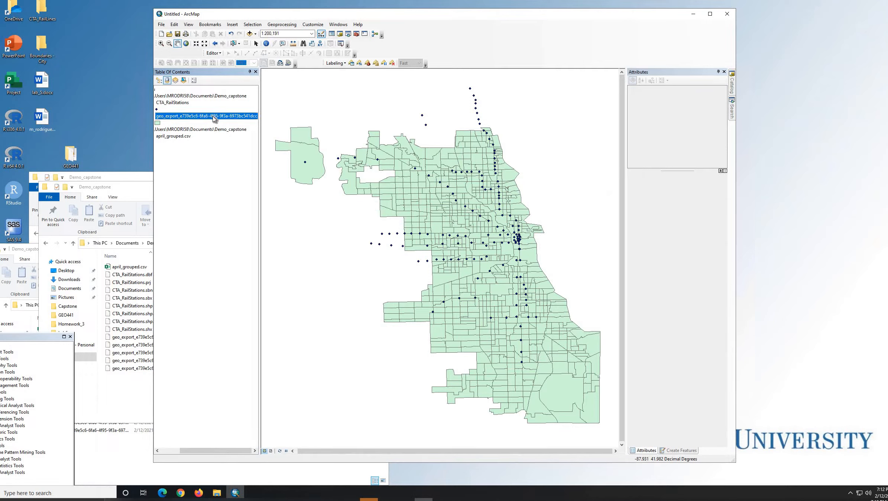
{"action": "right_click", "coordinate": [203, 118]}
{"action": "left_click", "coordinate": [260, 138]}
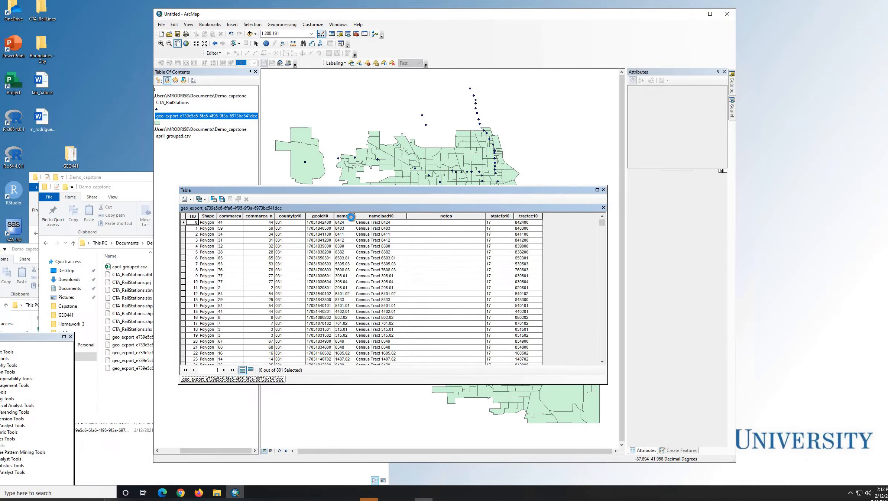
{"action": "left_click", "coordinate": [350, 217]}
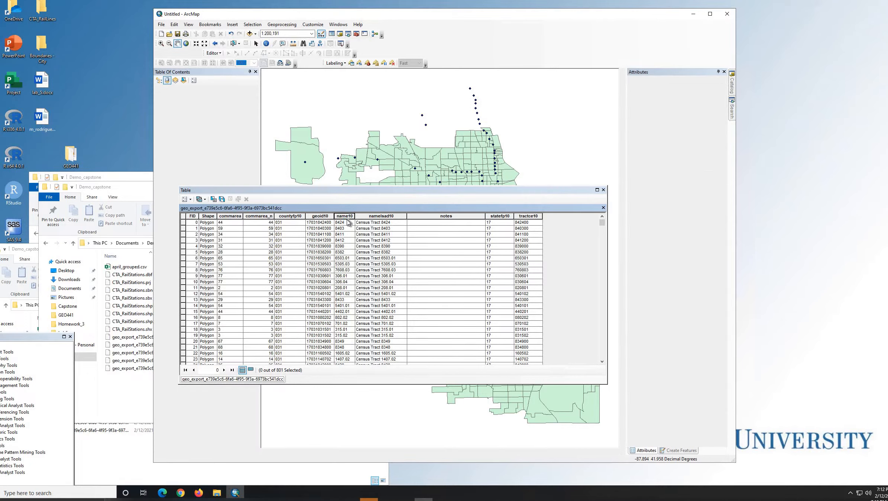
{"action": "right_click", "coordinate": [344, 216]}
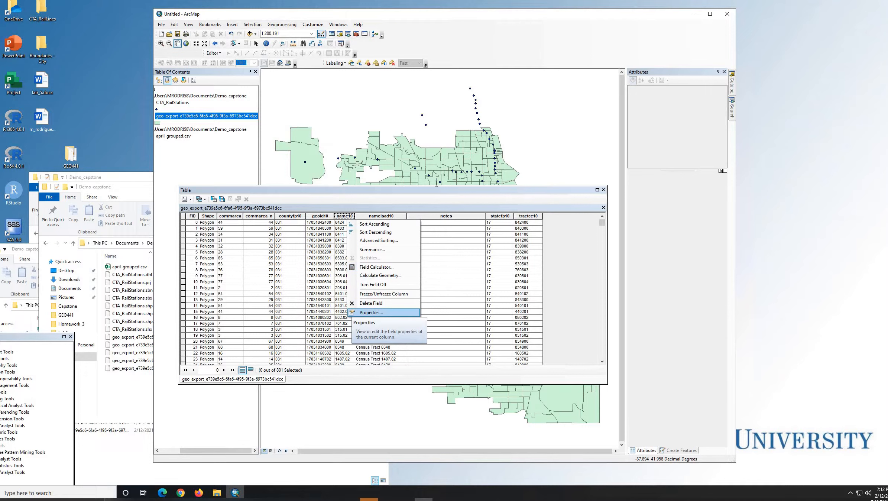
{"action": "left_click", "coordinate": [366, 313]}
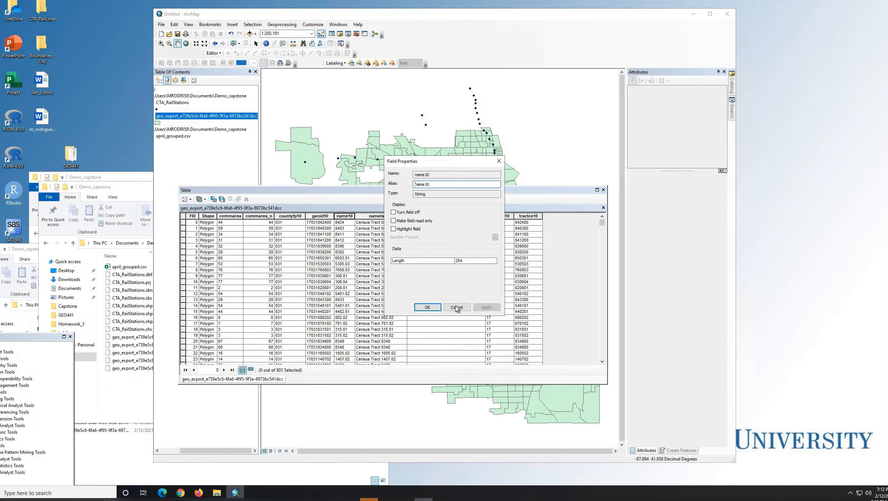
{"action": "key", "text": "Escape"}
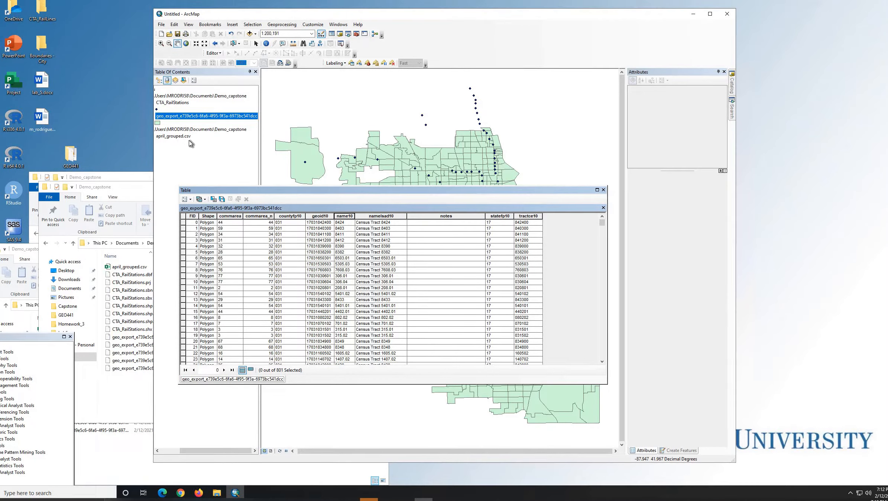
- Open the april_grouped.csv table and check the data type of its tract field in the field properties
{"action": "right_click", "coordinate": [178, 136]}
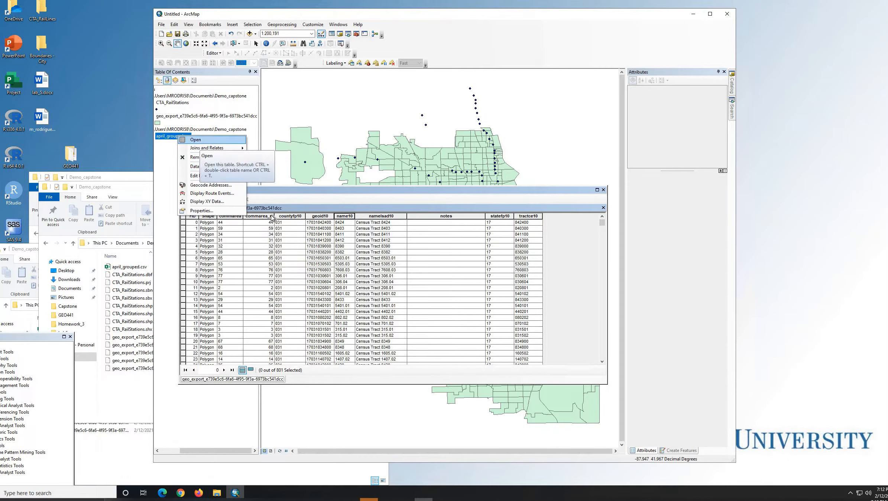
{"action": "left_click", "coordinate": [194, 140]}
{"action": "right_click", "coordinate": [198, 217]}
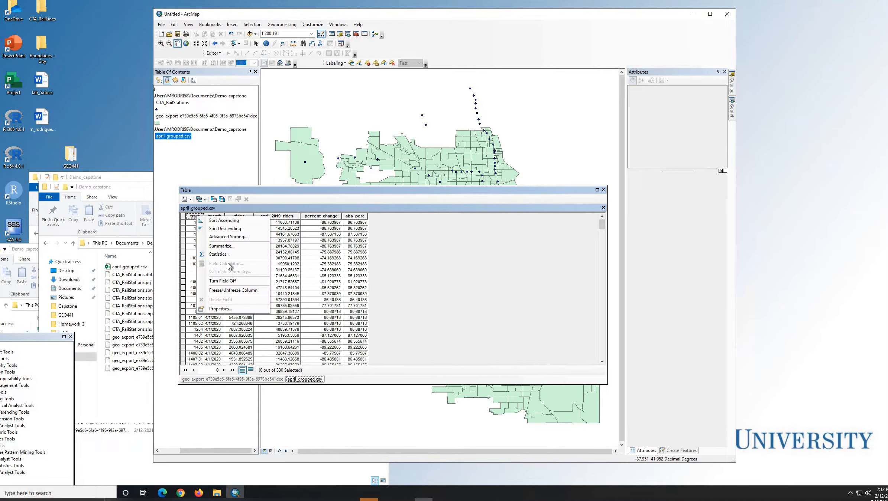
{"action": "left_click", "coordinate": [221, 309]}
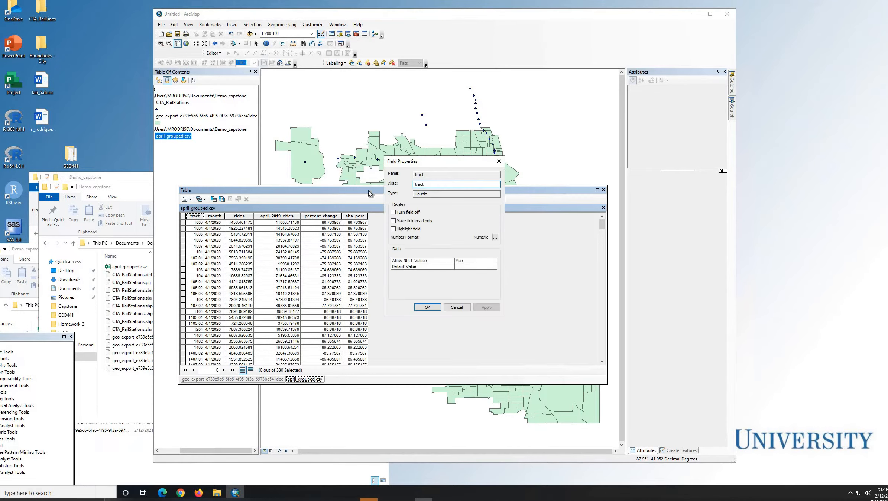
{"action": "left_click", "coordinate": [463, 305]}
- Add a new field named tract_name with type Double to the geo_export layer's attribute table
{"action": "right_click", "coordinate": [185, 115]}
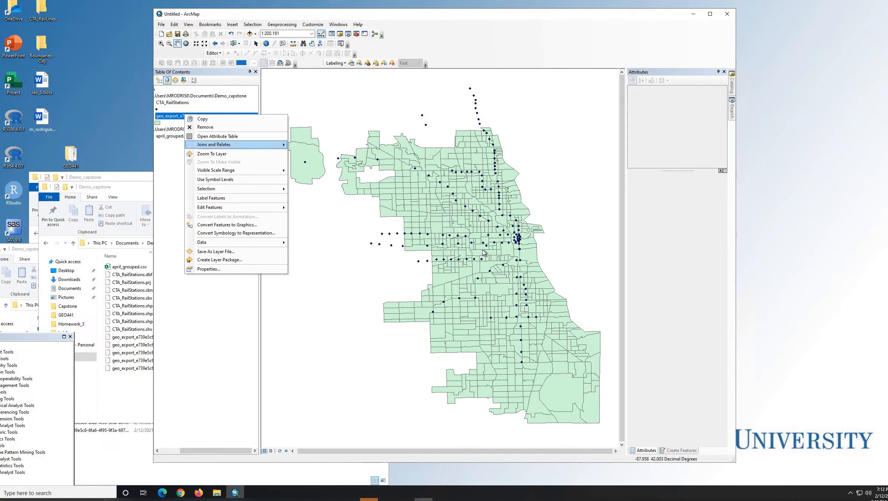
{"action": "left_click", "coordinate": [225, 137]}
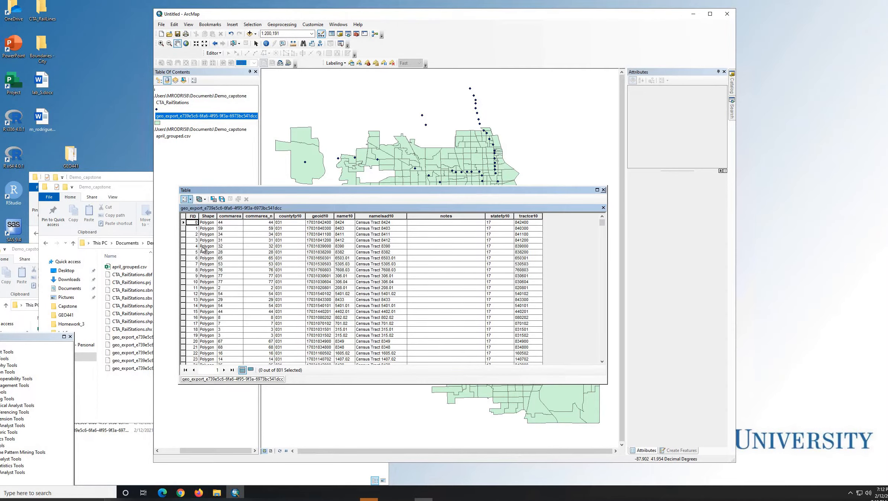
{"action": "left_click", "coordinate": [191, 199]}
{"action": "key", "text": "Return"}
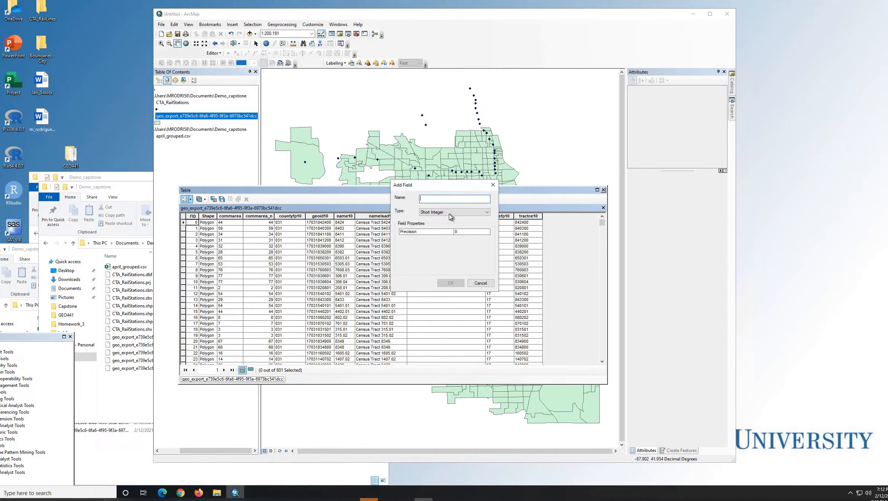
{"action": "left_click", "coordinate": [451, 213]}
{"action": "left_click", "coordinate": [434, 233]}
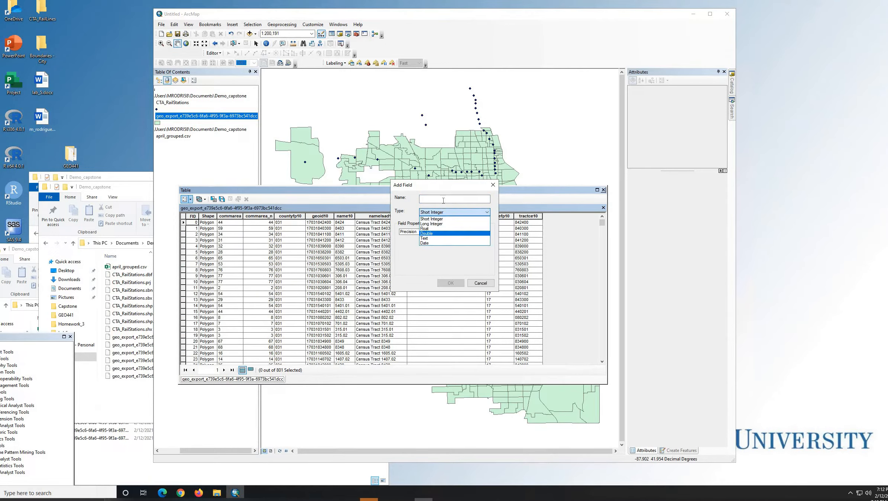
{"action": "left_click", "coordinate": [443, 199]}
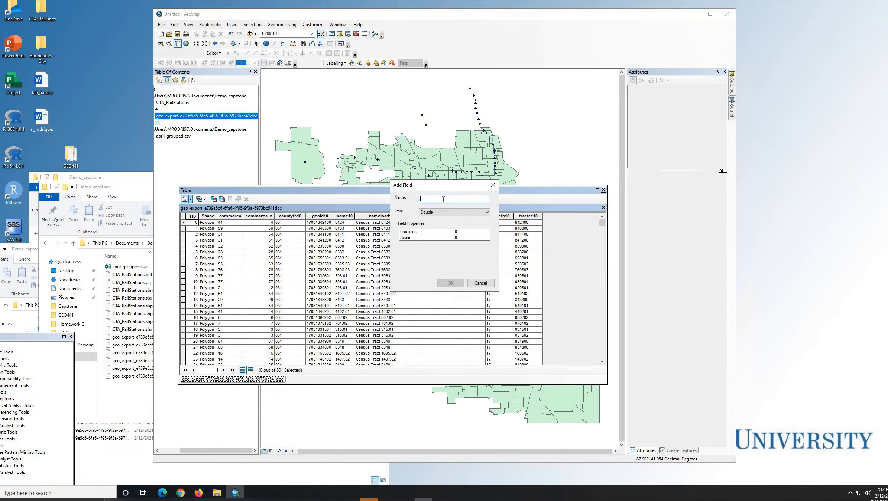
{"action": "type", "text": "tract_name"}
{"action": "left_click", "coordinate": [451, 284]}
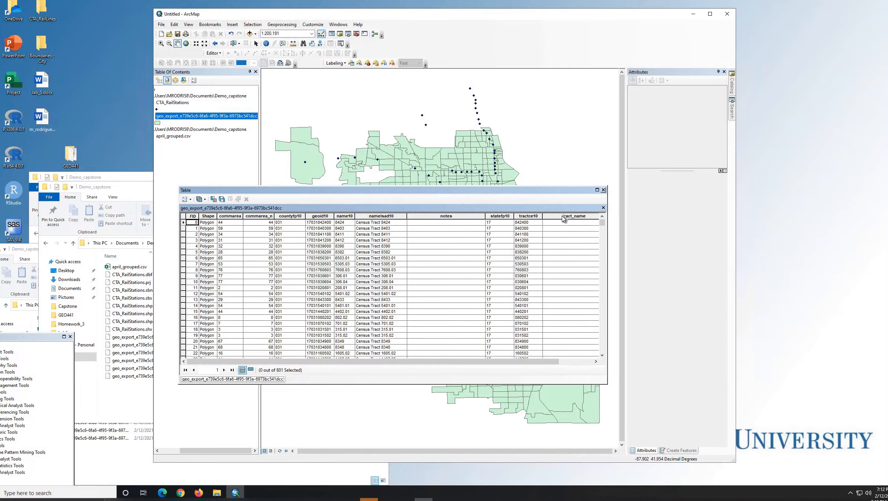
- Calculate the tract_name field as [name10] with the Field Calculator and check the resulting values against name10
{"action": "right_click", "coordinate": [562, 217]}
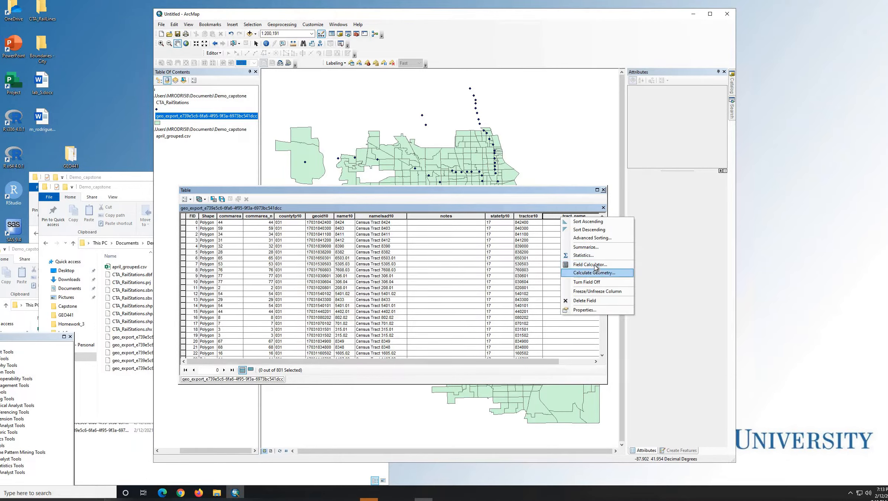
{"action": "left_click", "coordinate": [591, 265]}
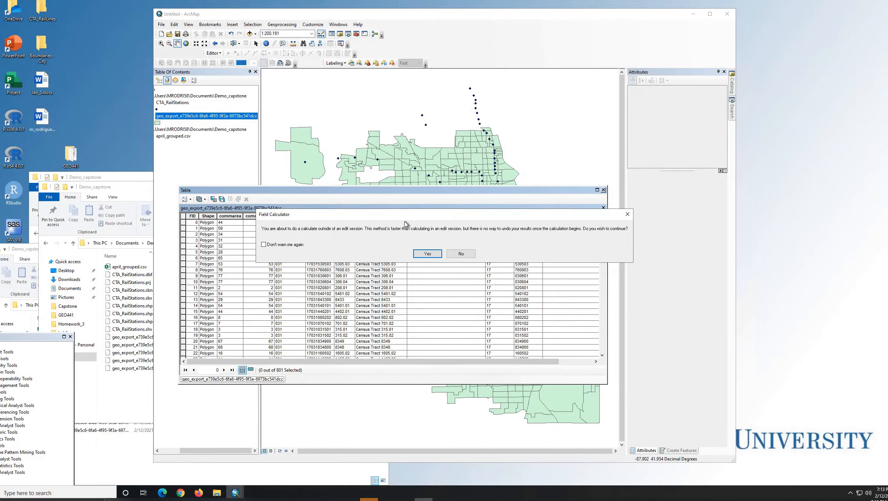
{"action": "left_click", "coordinate": [428, 254]}
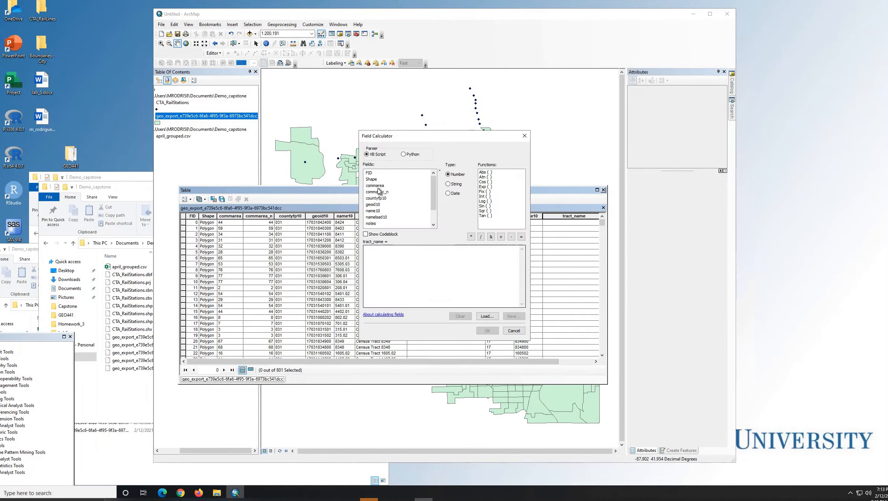
{"action": "double_click", "coordinate": [373, 210]}
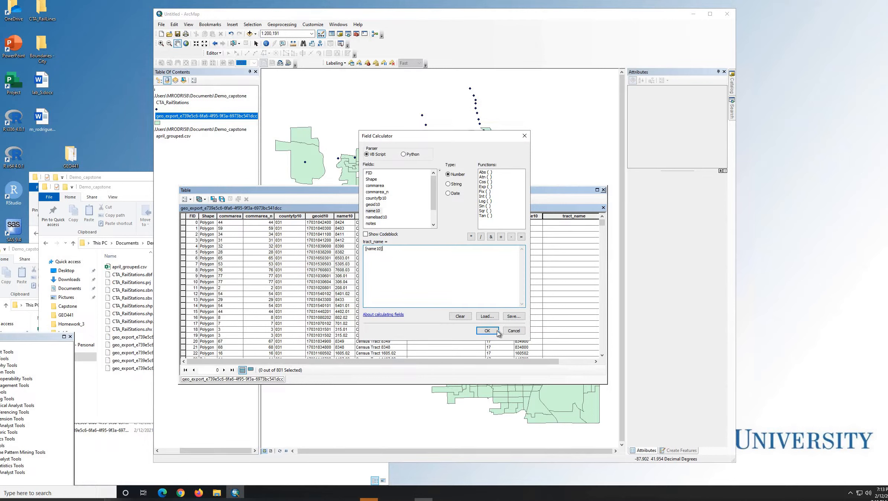
{"action": "left_click", "coordinate": [487, 331]}
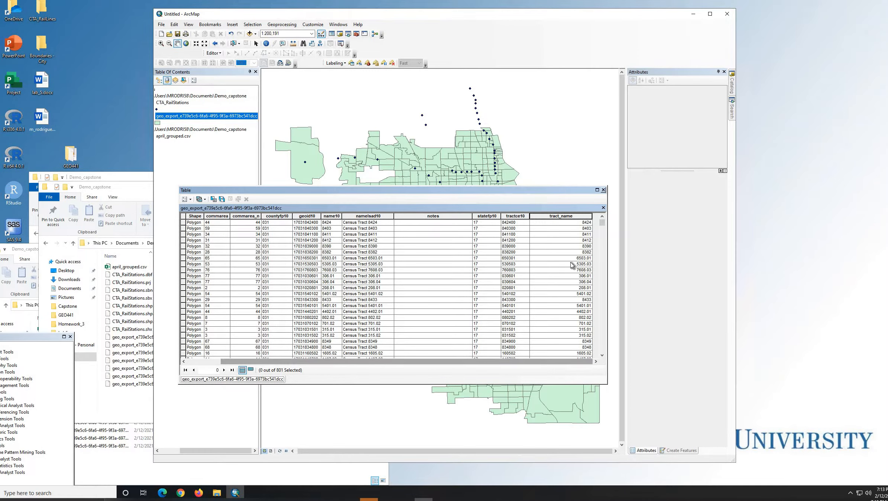
{"action": "scroll", "coordinate": [571, 261], "scroll_direction": "down", "scroll_amount": 6}
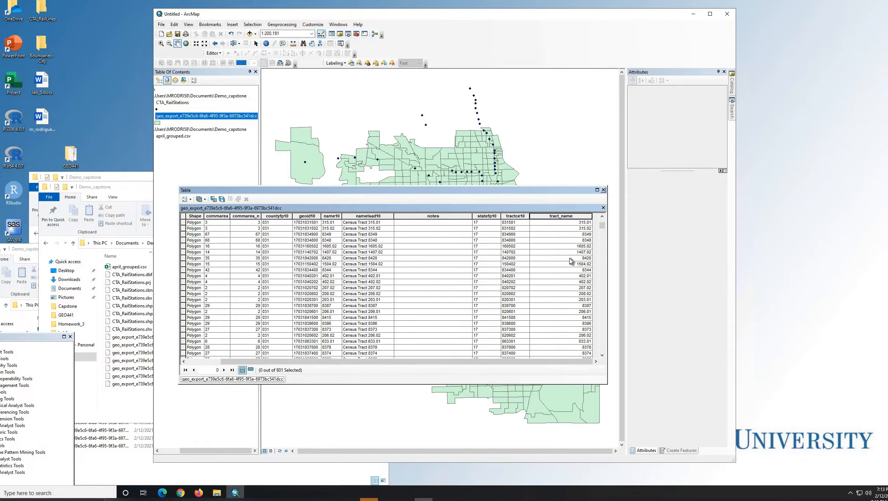
{"action": "scroll", "coordinate": [573, 262], "scroll_direction": "down", "scroll_amount": 6}
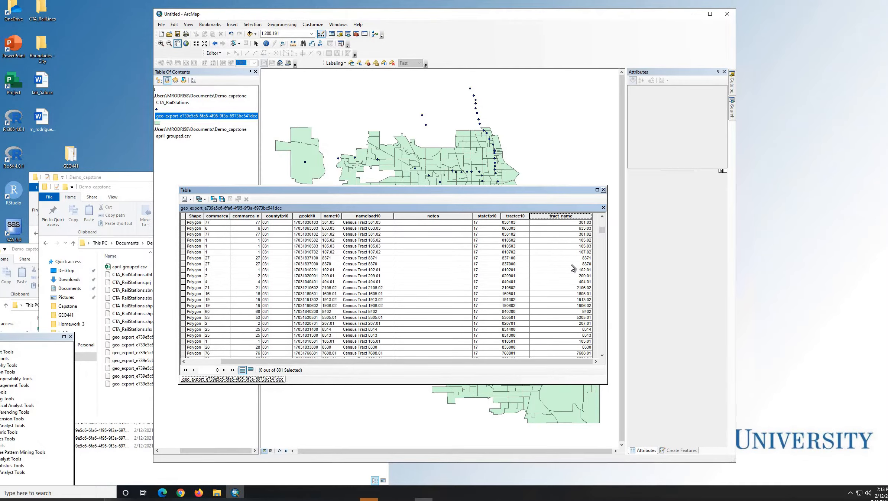
{"action": "scroll", "coordinate": [579, 264], "scroll_direction": "up", "scroll_amount": 12}
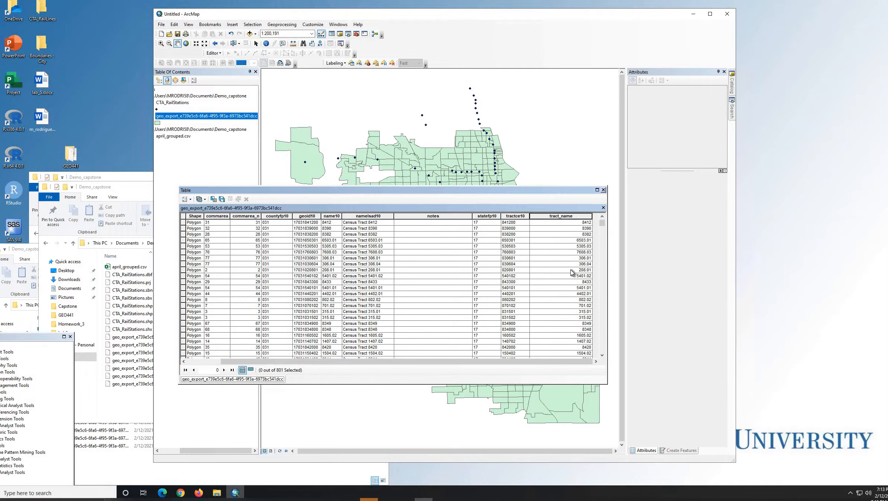
- Join april_grouped.csv to the geo_export layer, matching tract_name to tract and keeping only matching records
{"action": "right_click", "coordinate": [568, 218]}
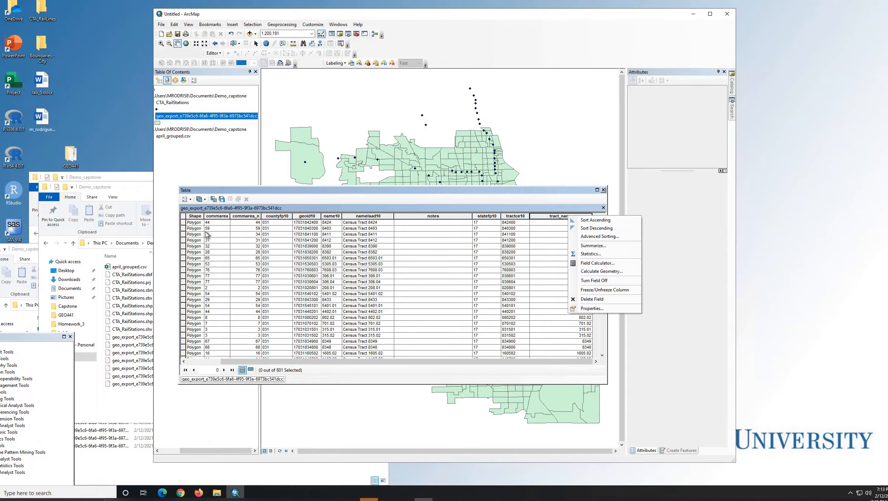
{"action": "left_click", "coordinate": [191, 199]}
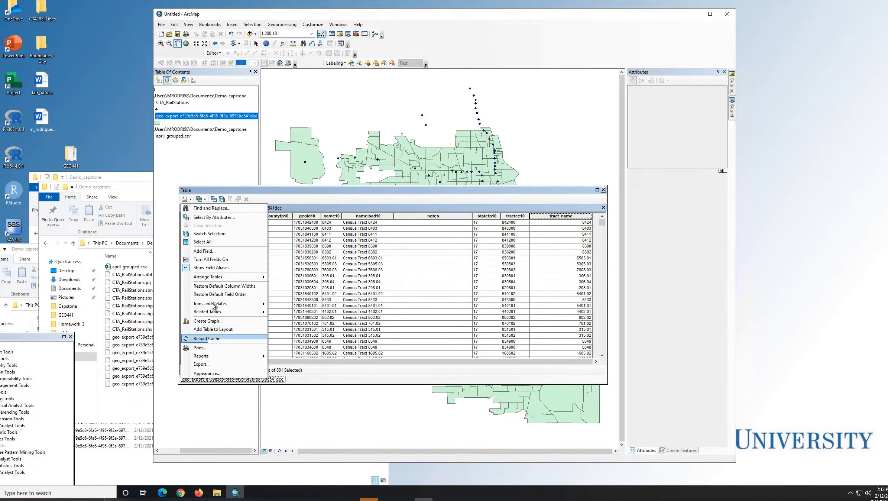
{"action": "left_click", "coordinate": [287, 305]}
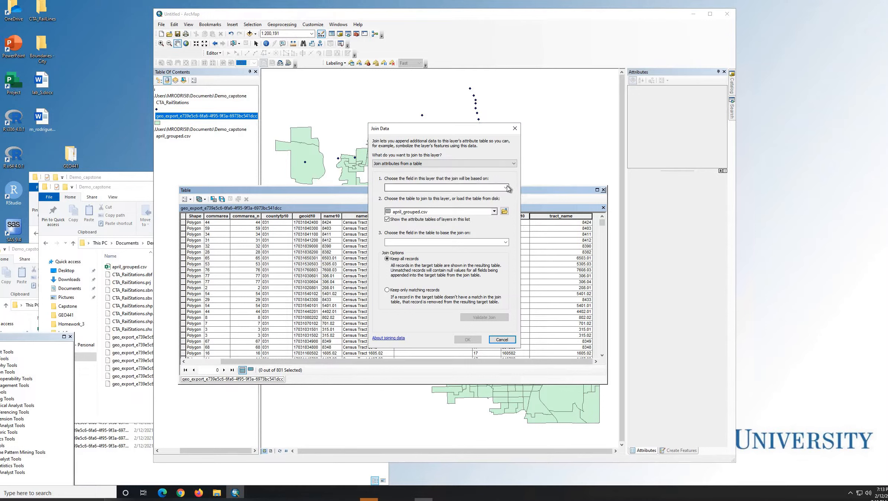
{"action": "left_click", "coordinate": [446, 188]}
{"action": "left_click", "coordinate": [409, 243]}
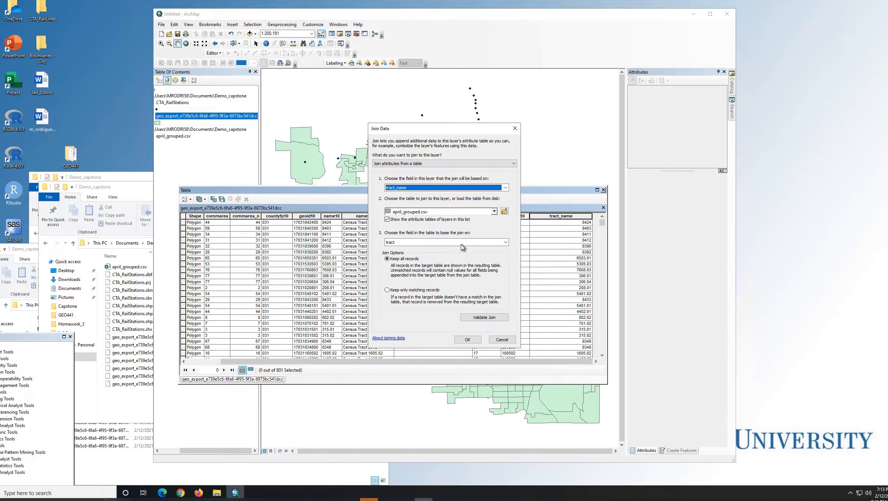
{"action": "left_click", "coordinate": [410, 245]}
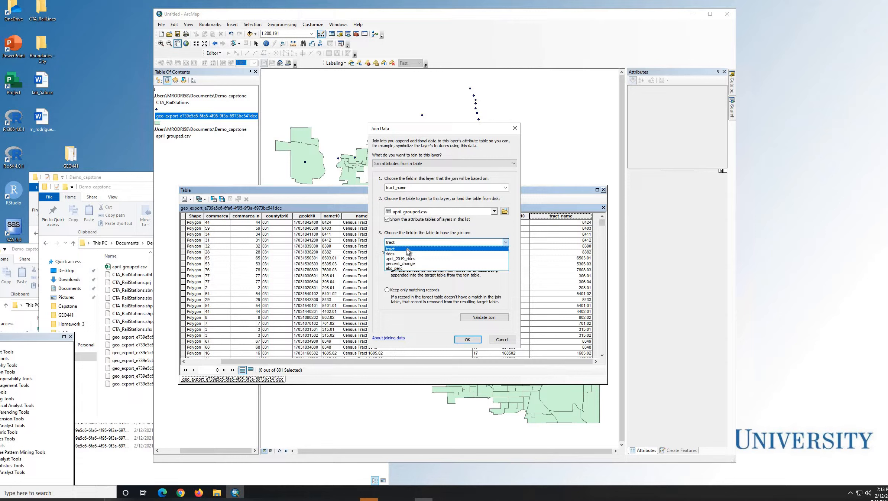
{"action": "left_click", "coordinate": [406, 249]}
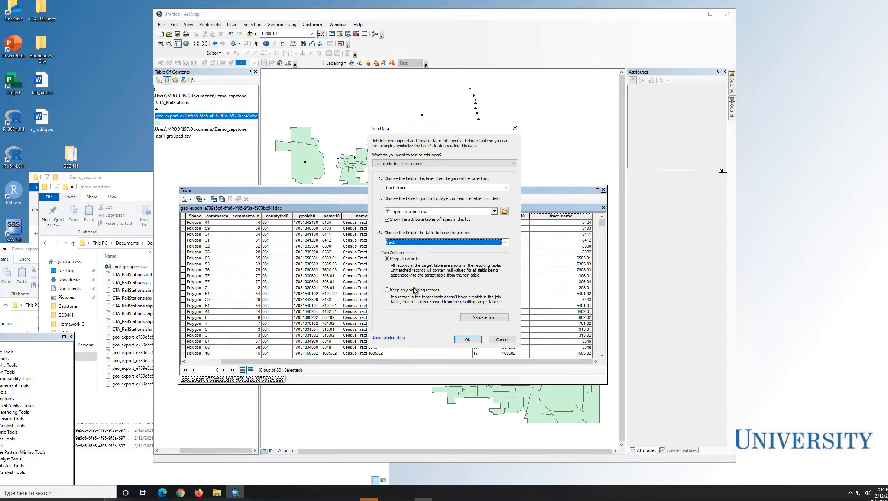
{"action": "left_click", "coordinate": [388, 290]}
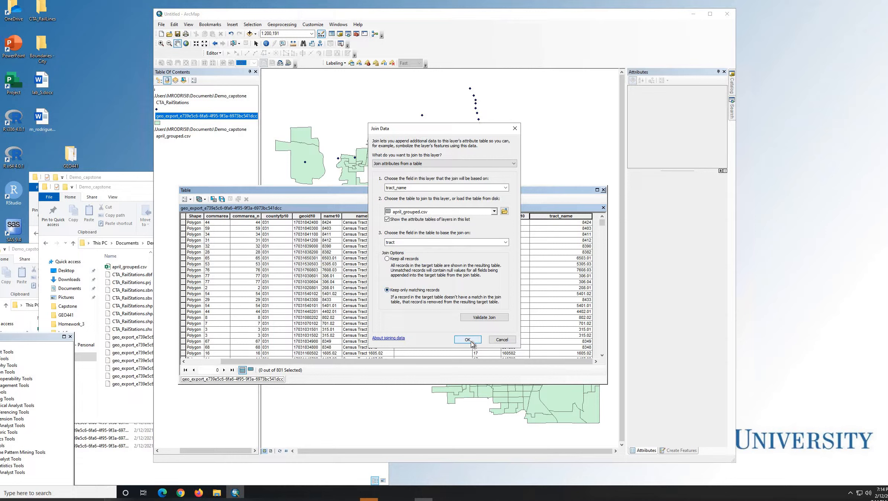
{"action": "left_click", "coordinate": [468, 340]}
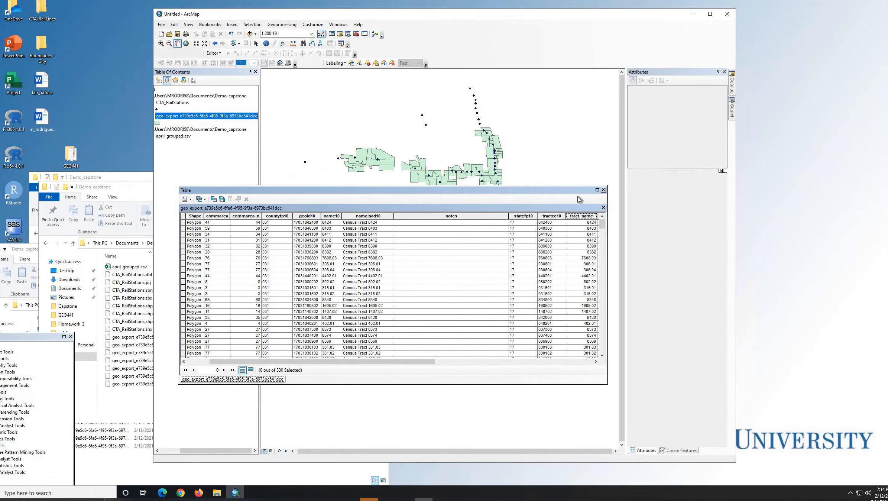
- Close the attribute table to view the joined tracts on the map, and widen the program window
{"action": "left_click_drag", "start_coordinate": [571, 192], "coordinate": [565, 189]}
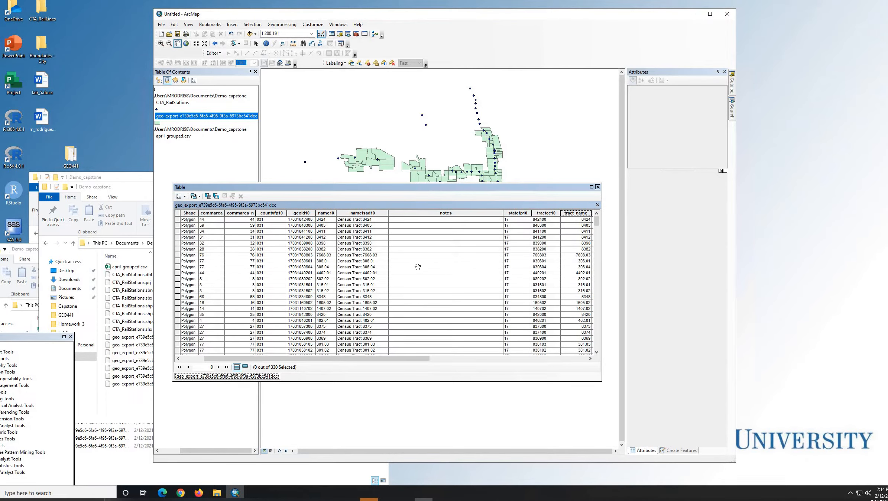
{"action": "left_click", "coordinate": [598, 187]}
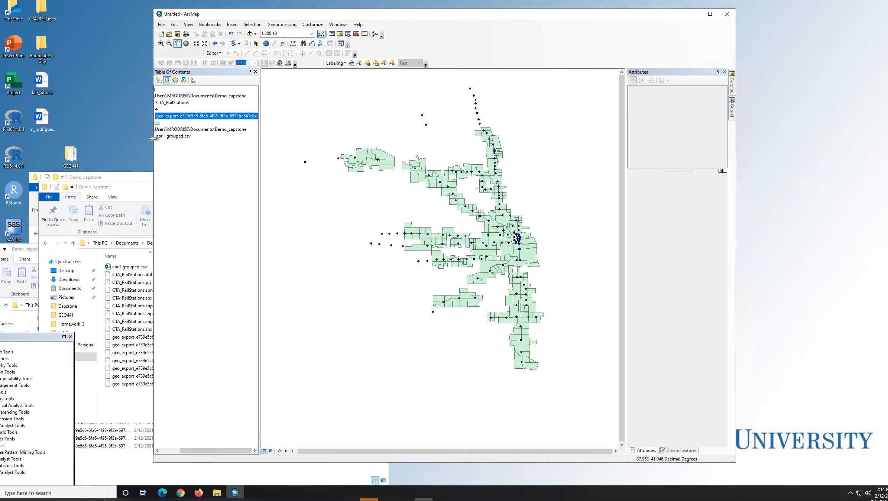
{"action": "left_click_drag", "start_coordinate": [114, 136], "coordinate": [117, 136]}
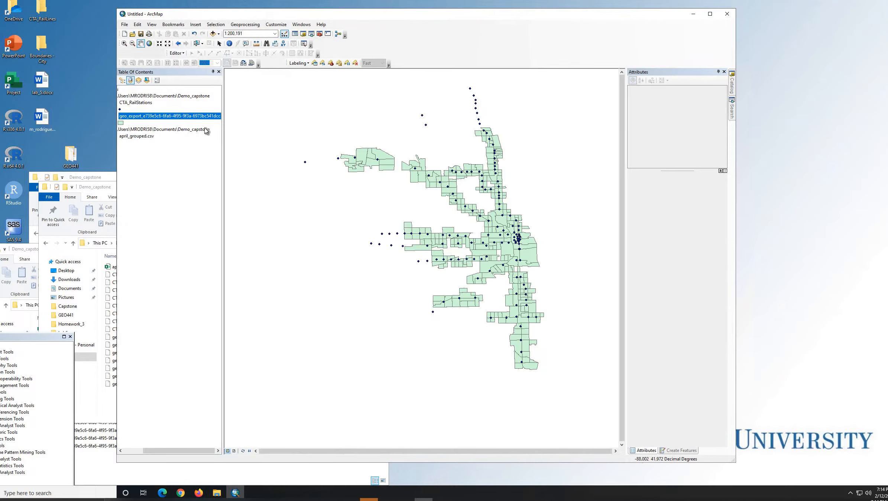
{"action": "right_click", "coordinate": [178, 117]}
{"action": "key", "text": "Up"}
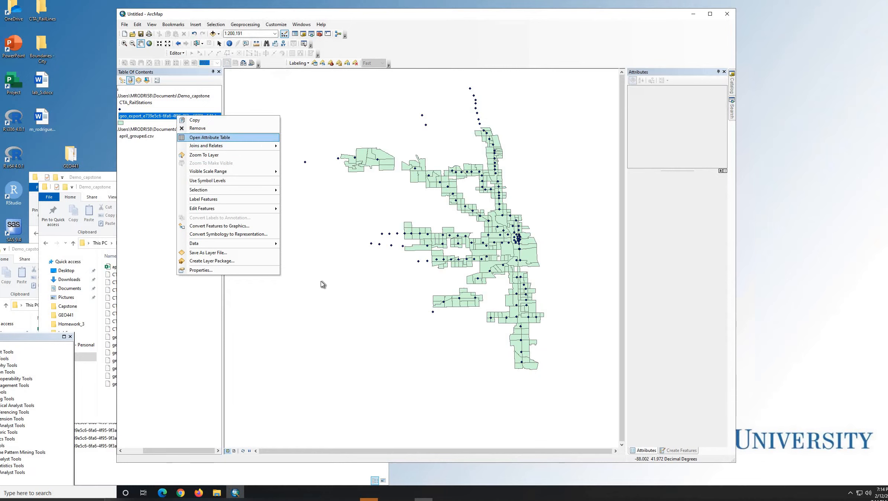
{"action": "key", "text": "Return"}
{"action": "left_click", "coordinate": [599, 187]}
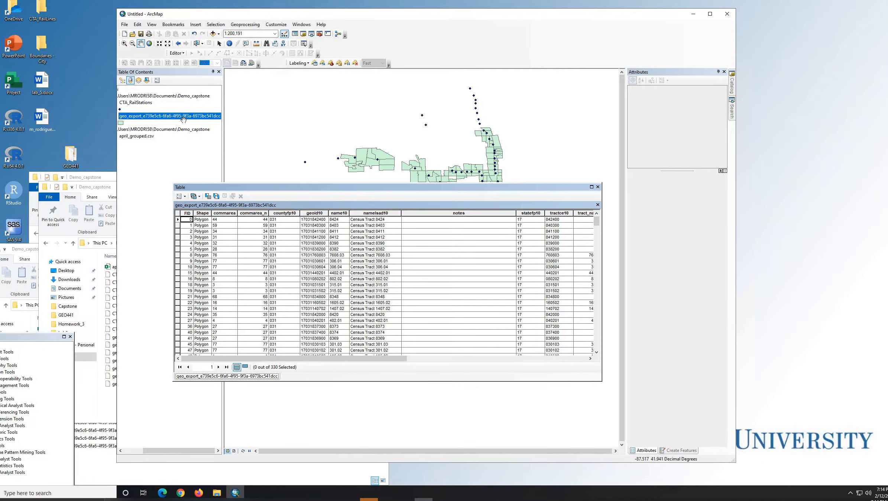
- Symbolize the geo_export layer with graduated colors based on the abs_perc value field
{"action": "right_click", "coordinate": [179, 116]}
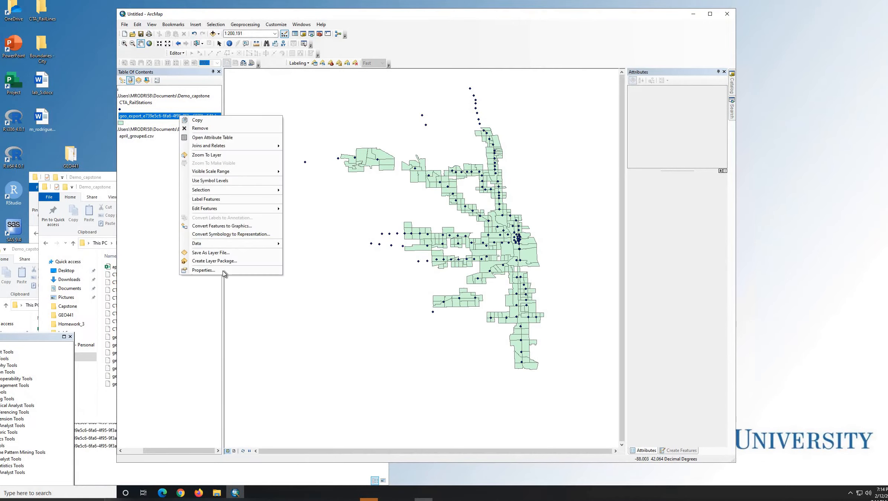
{"action": "left_click", "coordinate": [229, 272]}
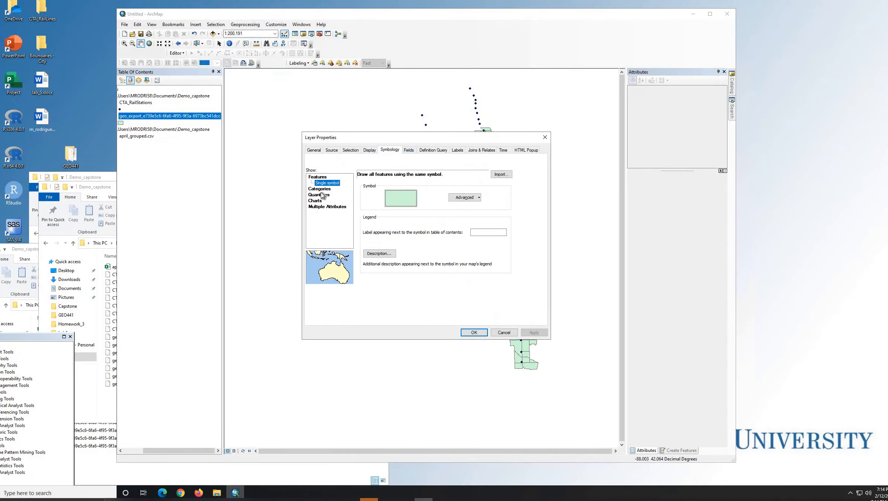
{"action": "left_click", "coordinate": [326, 194]}
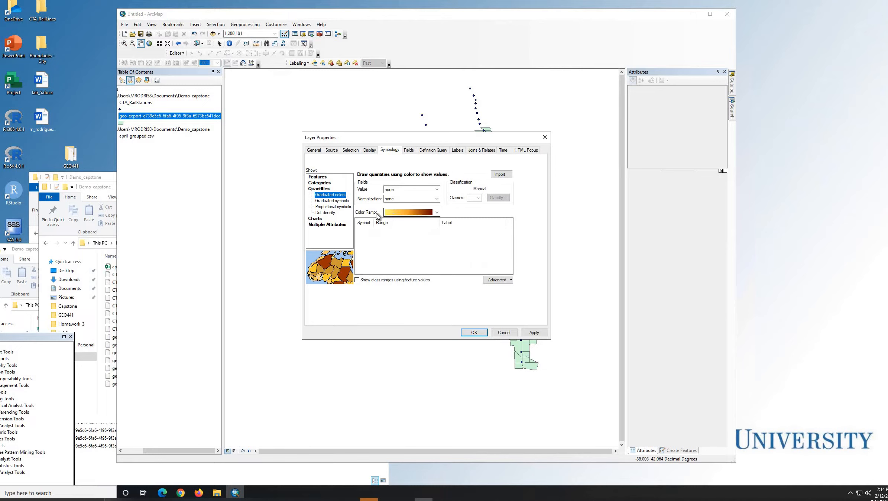
{"action": "left_click", "coordinate": [437, 190]}
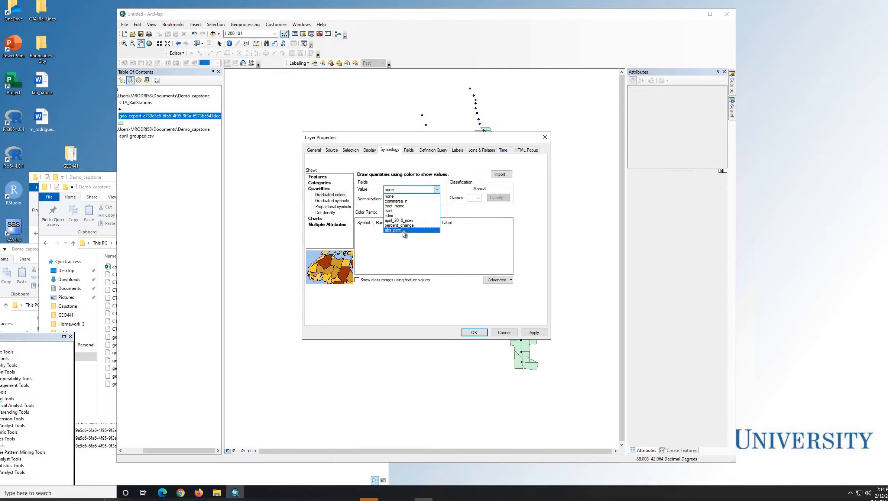
{"action": "left_click", "coordinate": [403, 230]}
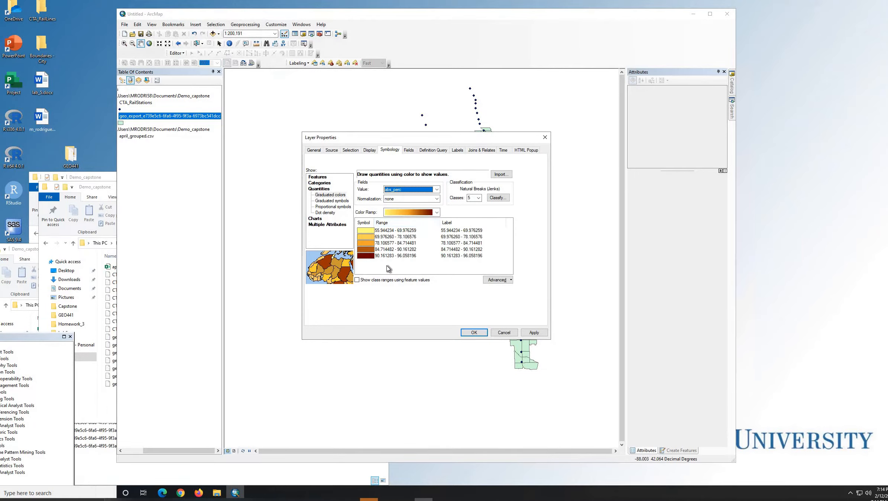
- Browse the available color ramps for the layer's graduated colors symbology
{"action": "left_click", "coordinate": [436, 212]}
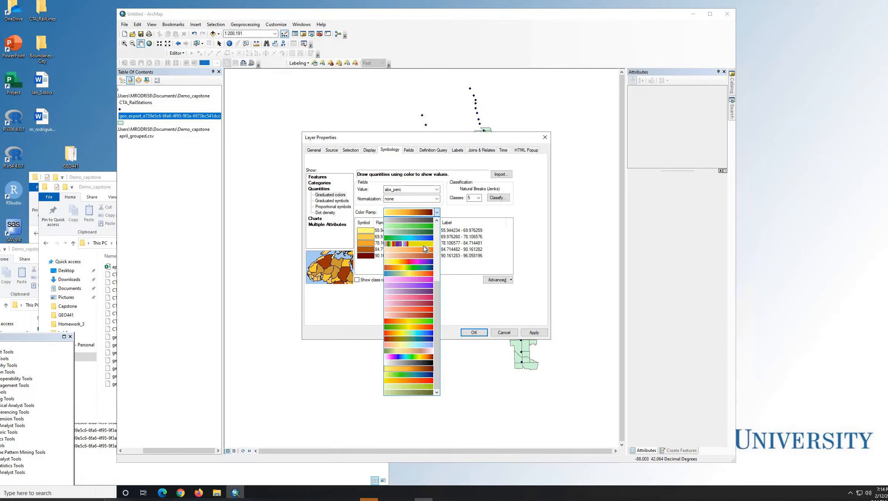
{"action": "scroll", "coordinate": [416, 266], "scroll_direction": "up", "scroll_amount": 4}
{"action": "scroll", "coordinate": [421, 279], "scroll_direction": "up", "scroll_amount": 2}
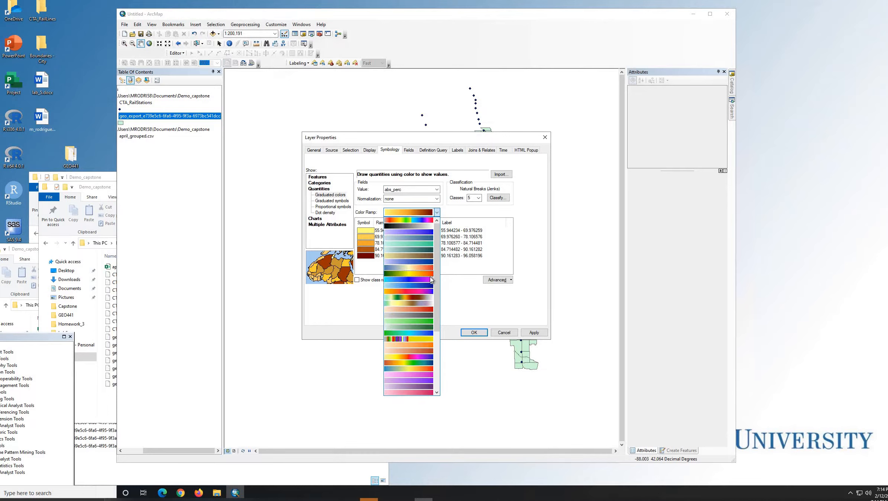
{"action": "scroll", "coordinate": [409, 316], "scroll_direction": "down", "scroll_amount": 5}
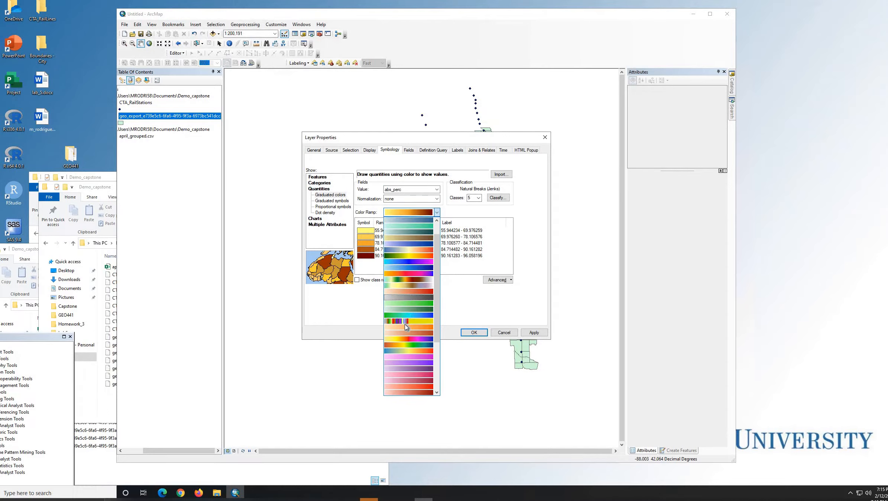
{"action": "scroll", "coordinate": [426, 339], "scroll_direction": "down", "scroll_amount": 1}
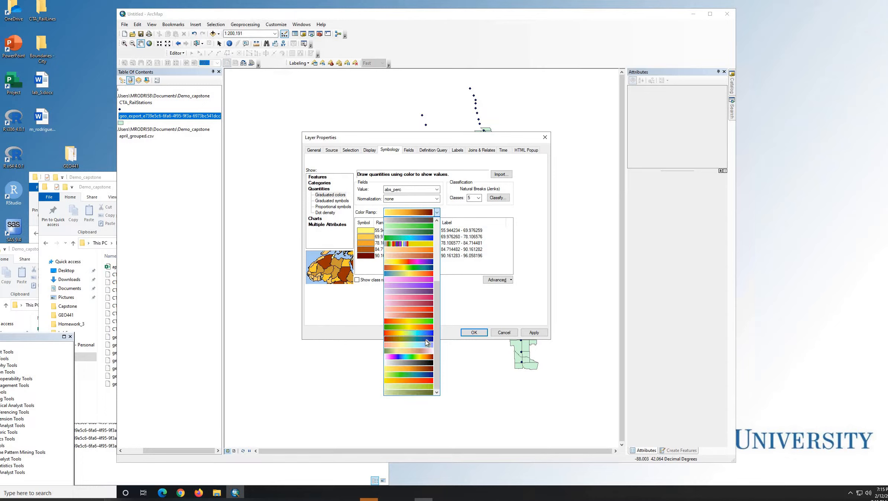
{"action": "scroll", "coordinate": [424, 340], "scroll_direction": "up", "scroll_amount": 5}
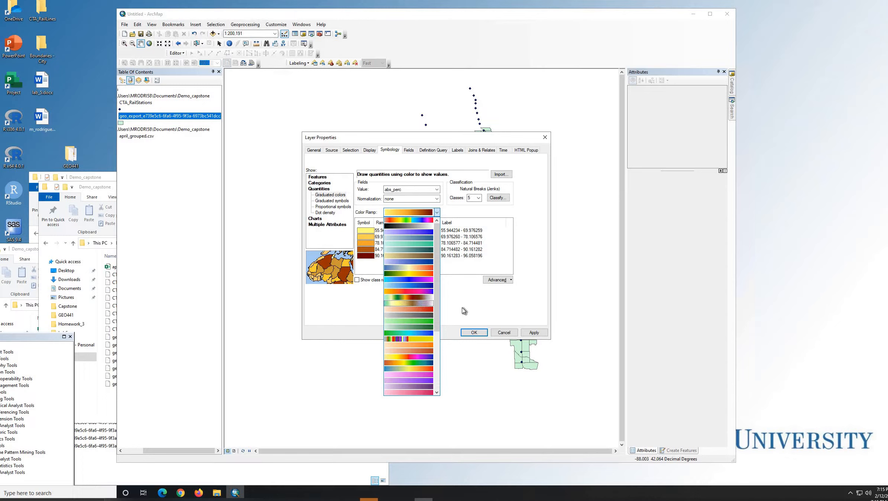
{"action": "left_click", "coordinate": [437, 214]}
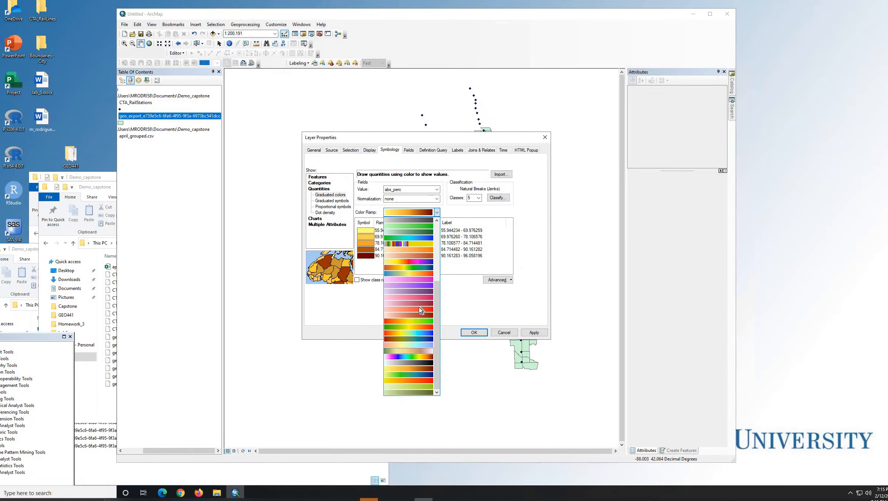
{"action": "left_click", "coordinate": [471, 214]}
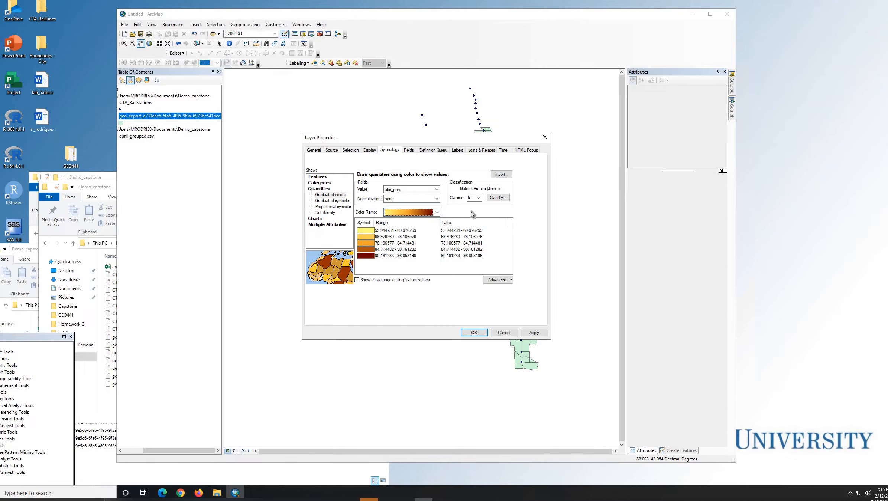
- Set the number of classes to 10 for the abs_perc symbology and review the class ranges
{"action": "left_click", "coordinate": [479, 199]}
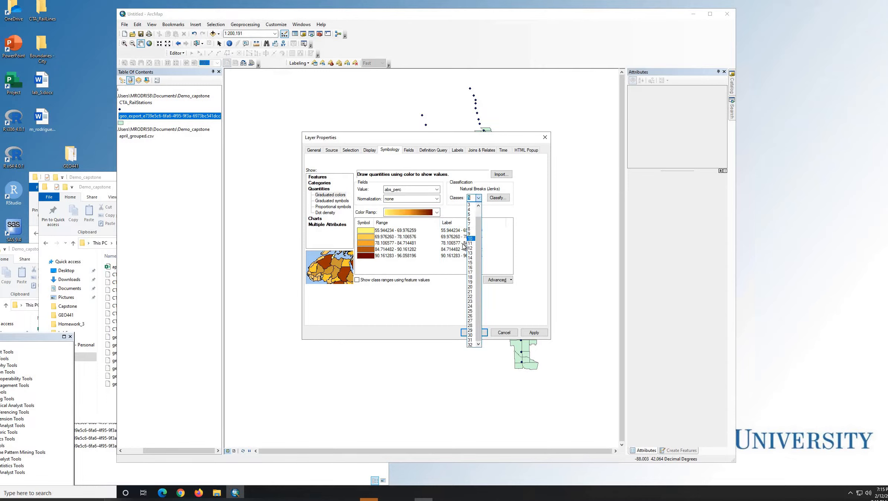
{"action": "left_click", "coordinate": [471, 239]}
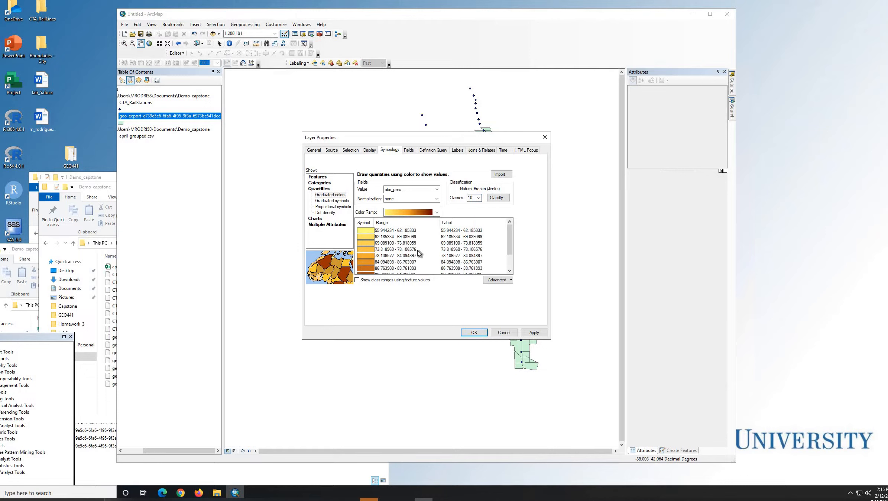
{"action": "scroll", "coordinate": [405, 264], "scroll_direction": "down", "scroll_amount": 1}
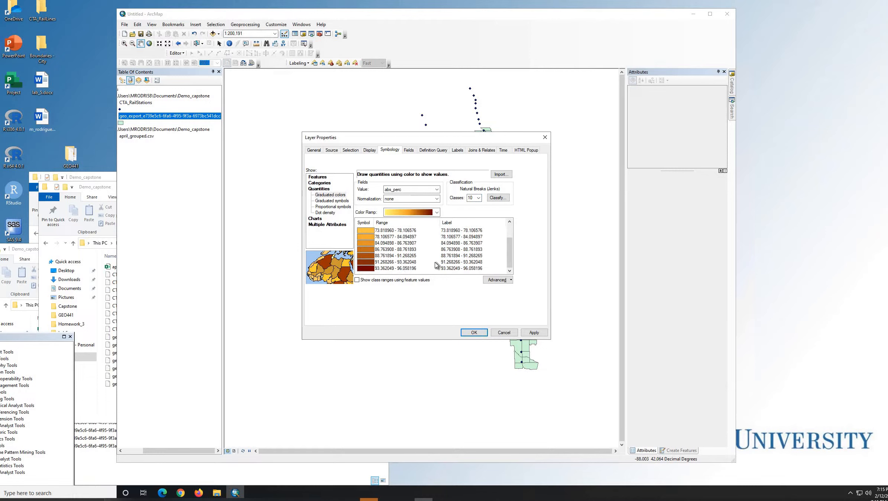
{"action": "scroll", "coordinate": [412, 268], "scroll_direction": "up", "scroll_amount": 1}
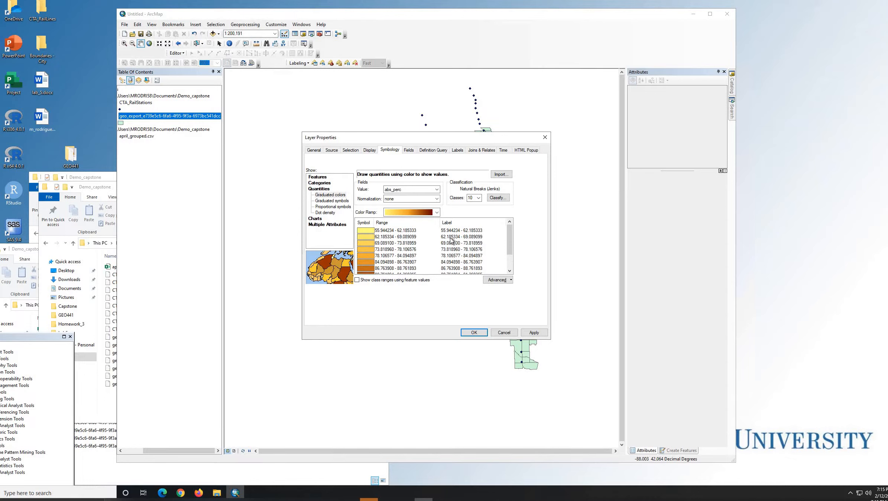
{"action": "scroll", "coordinate": [438, 251], "scroll_direction": "down", "scroll_amount": 1}
{"action": "scroll", "coordinate": [495, 200], "scroll_direction": "up", "scroll_amount": 1}
- Try the Defined Interval classification method with an interval size of 10 for the abs_perc values
{"action": "left_click", "coordinate": [495, 198]}
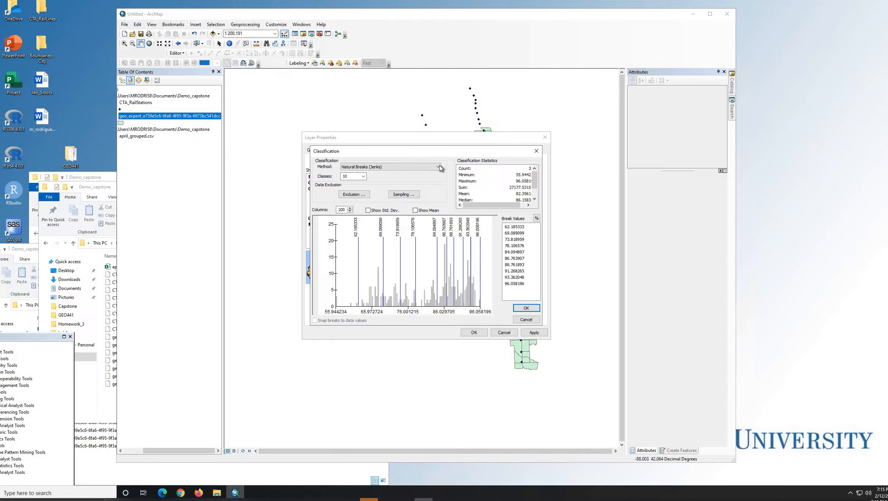
{"action": "left_click", "coordinate": [426, 169]}
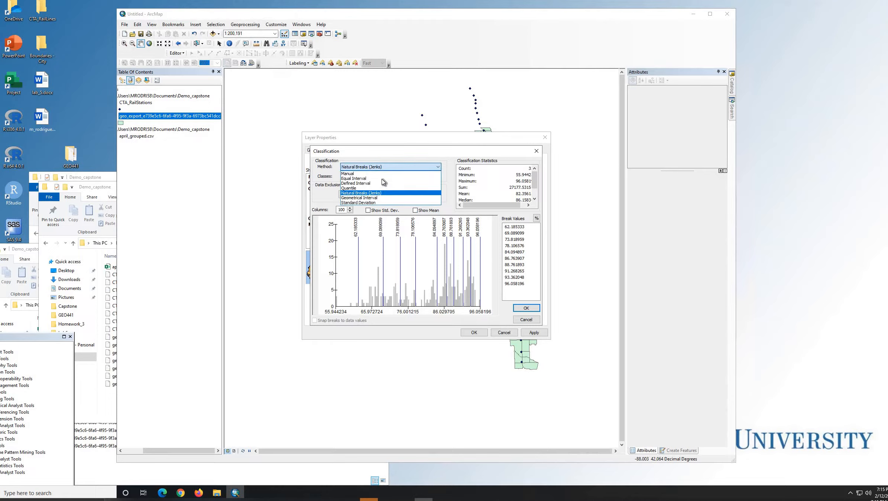
{"action": "key", "text": "Return"}
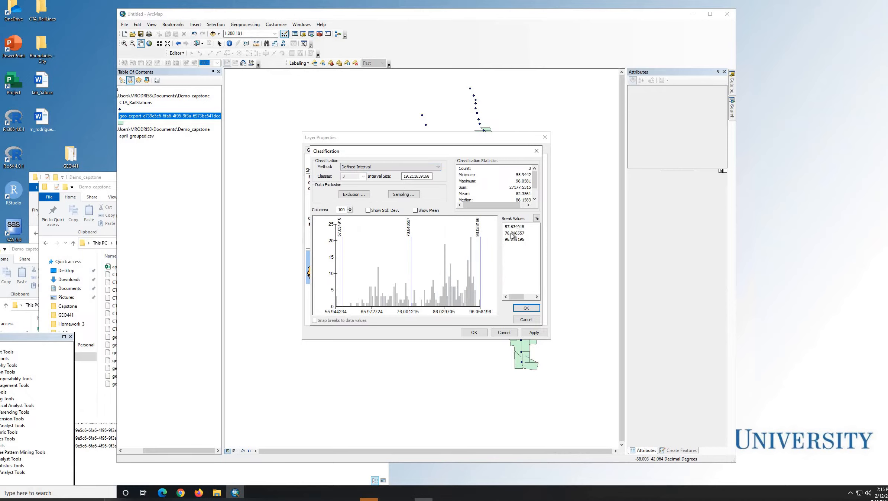
{"action": "left_click", "coordinate": [417, 175]}
{"action": "double_click", "coordinate": [418, 175]}
{"action": "type", "text": "1"}
{"action": "left_click", "coordinate": [433, 169]}
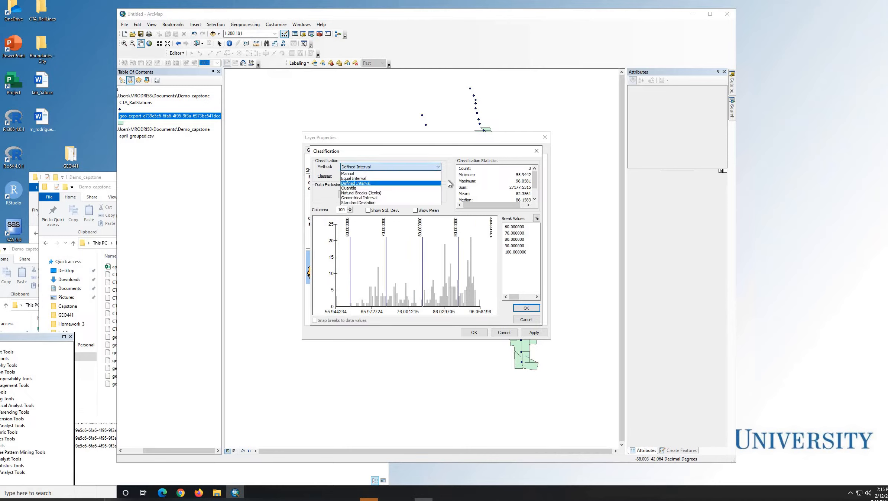
{"action": "left_click", "coordinate": [393, 182]}
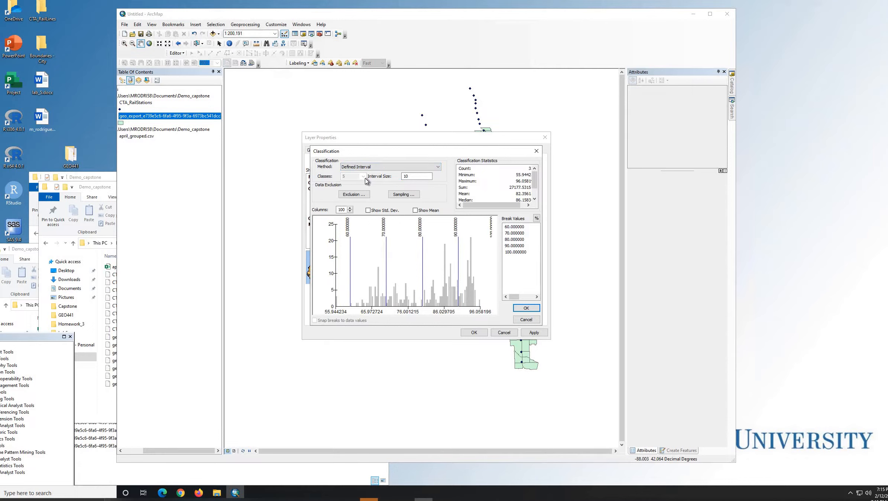
{"action": "left_click", "coordinate": [526, 319]}
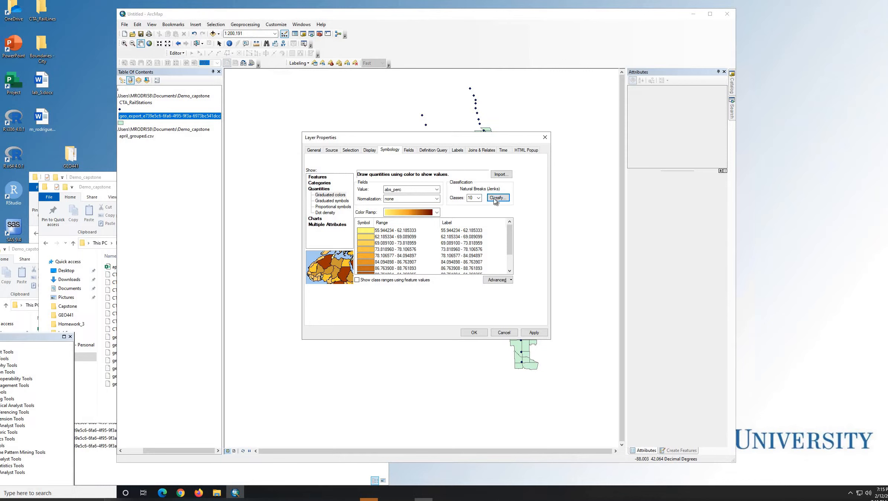
- Classify the abs_perc values into 10 classes with the Equal Interval method and apply the symbology to the layer
{"action": "key", "text": "Return"}
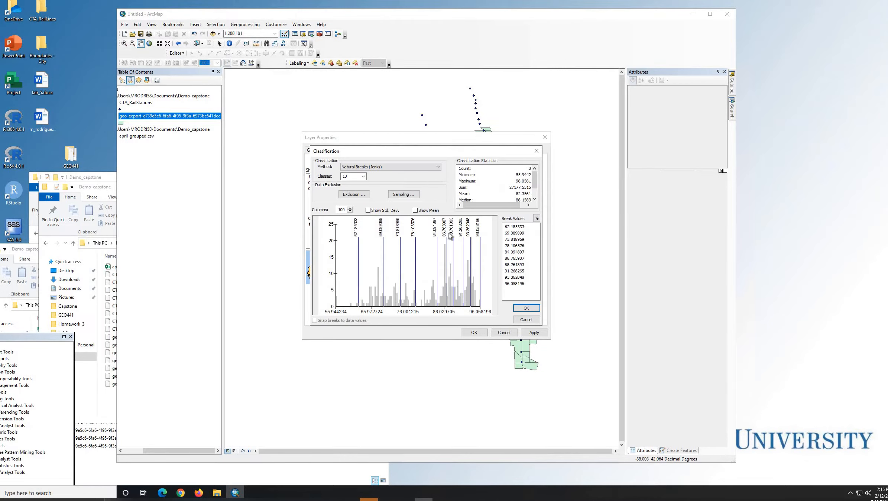
{"action": "left_click", "coordinate": [390, 167]}
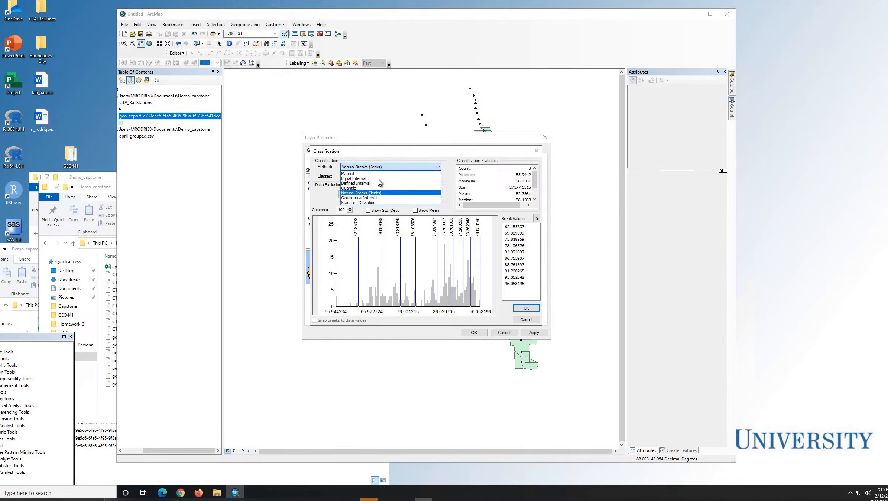
{"action": "left_click", "coordinate": [409, 179]}
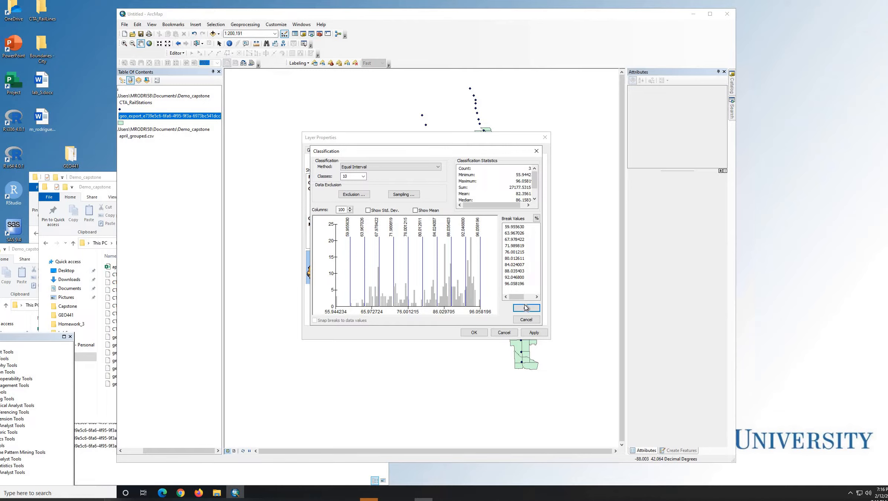
{"action": "left_click", "coordinate": [439, 167]}
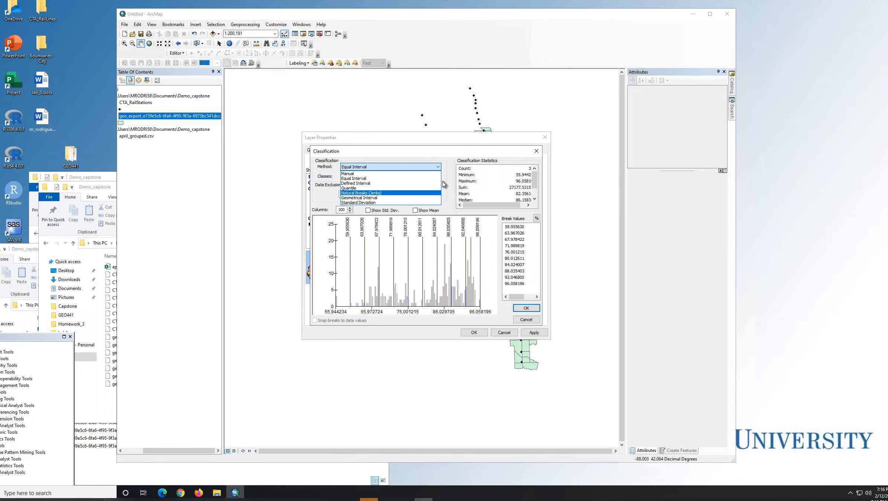
{"action": "left_click", "coordinate": [438, 168]}
{"action": "left_click", "coordinate": [439, 168]}
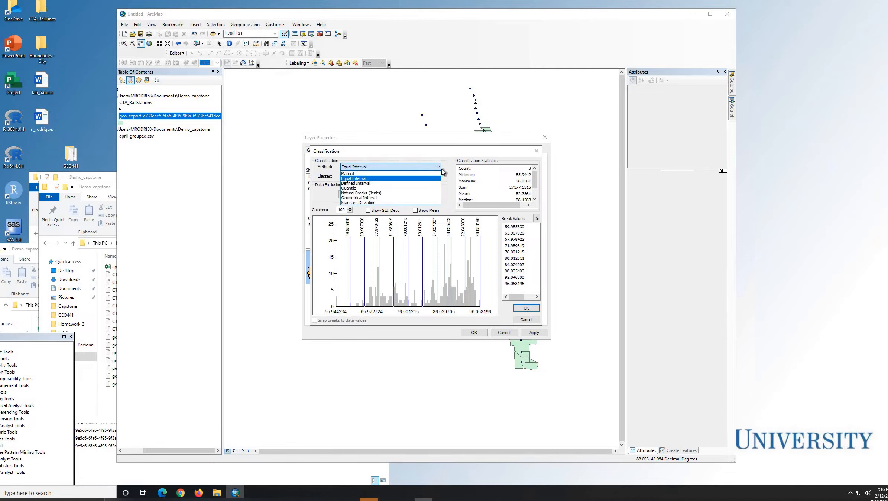
{"action": "left_click", "coordinate": [528, 308]}
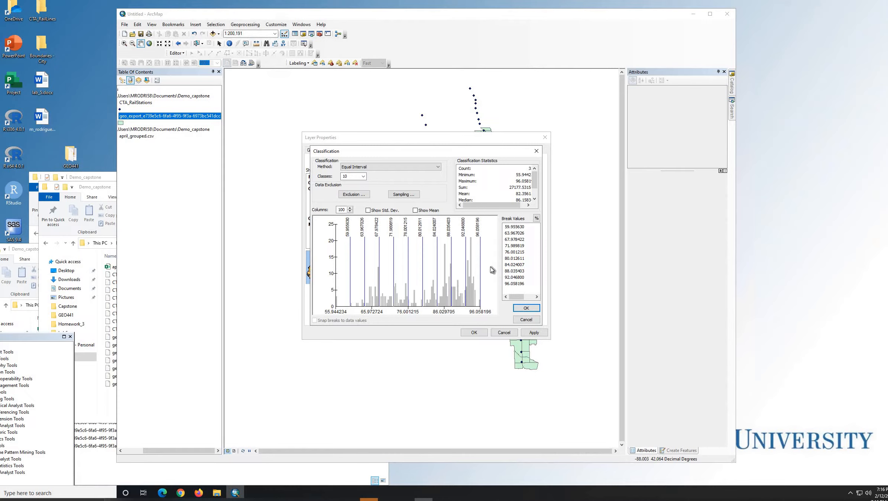
{"action": "left_click", "coordinate": [527, 308]}
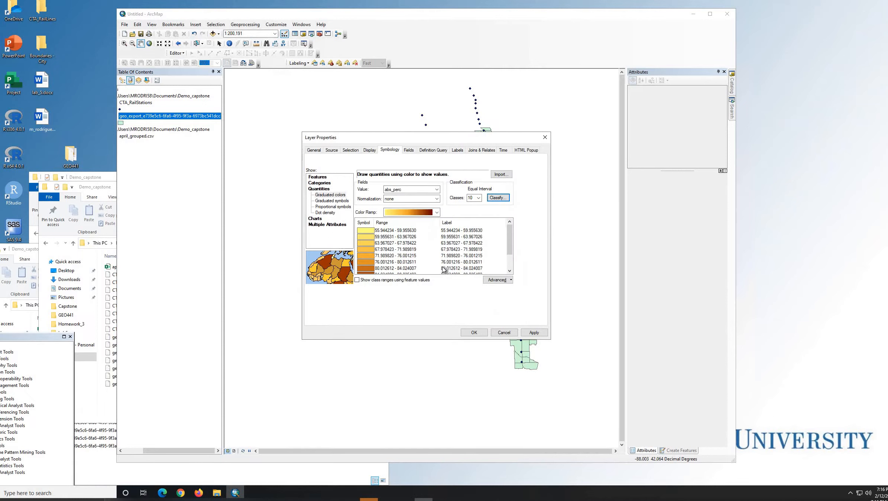
{"action": "scroll", "coordinate": [438, 251], "scroll_direction": "down", "scroll_amount": 1}
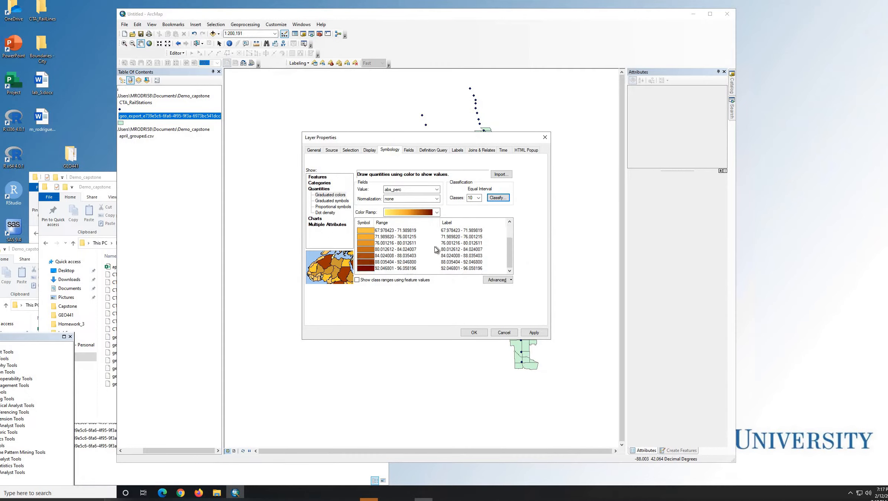
{"action": "left_click", "coordinate": [467, 333]}
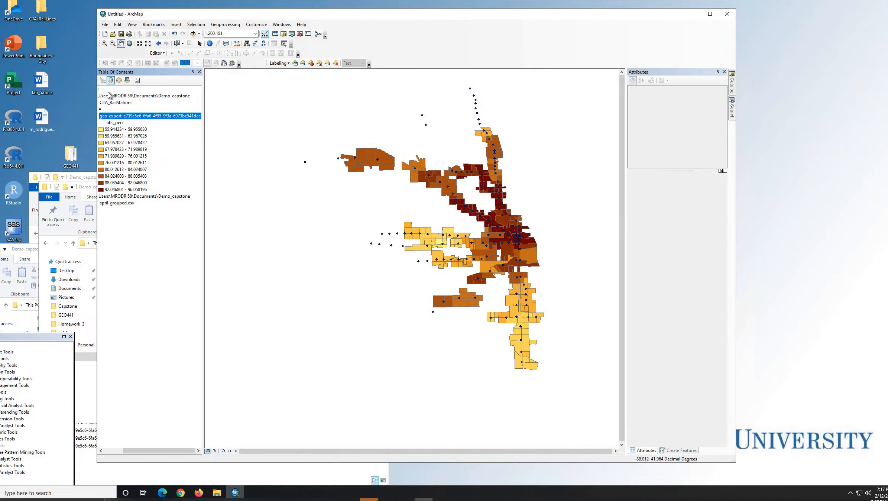
- Widen the application window and the table of contents to fit the full layer entries
{"action": "left_click_drag", "start_coordinate": [94, 96], "coordinate": [47, 96]}
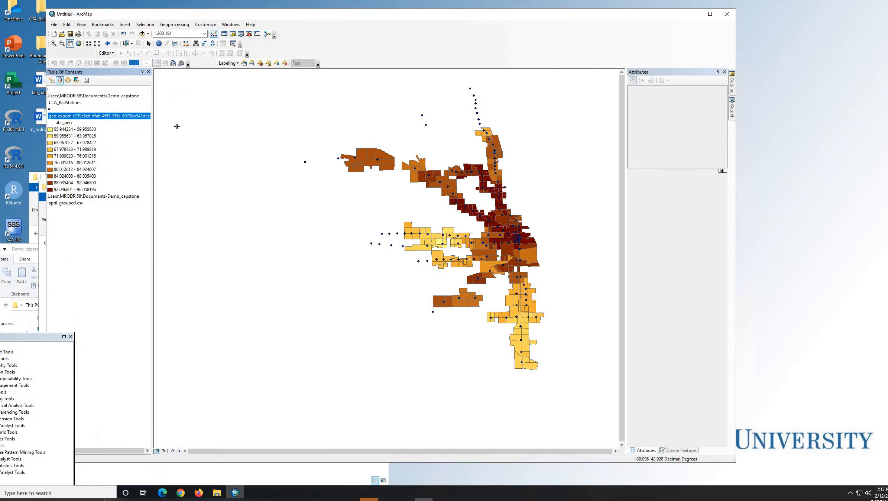
{"action": "mouse_move", "coordinate": [175, 131]}
{"action": "left_mouse_down"}
{"action": "mouse_move", "coordinate": [168, 131]}
{"action": "mouse_move", "coordinate": [178, 130]}
{"action": "left_mouse_up"}
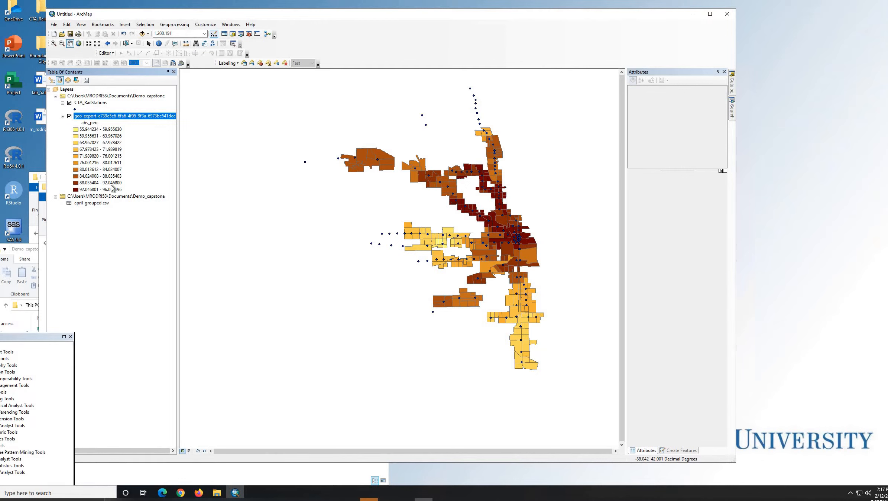
- Open the data frame's coordinate system settings and expand the UTM systems for North America
{"action": "right_click", "coordinate": [68, 90]}
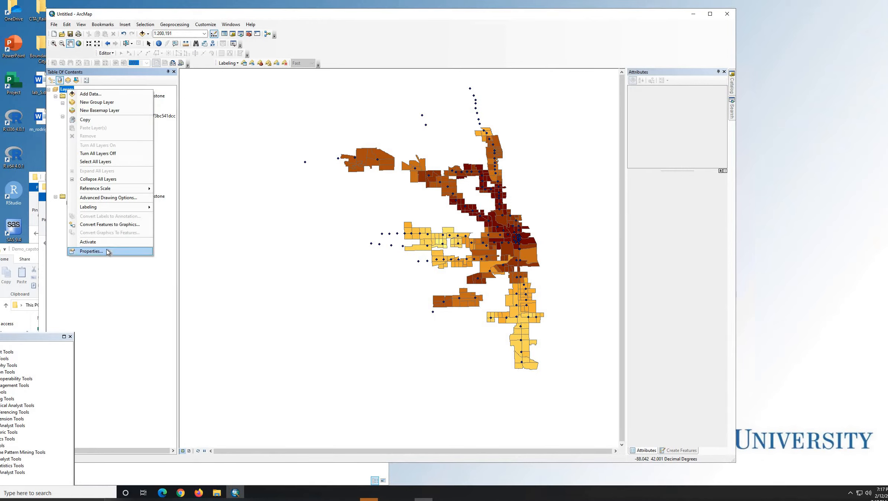
{"action": "left_click", "coordinate": [106, 249]}
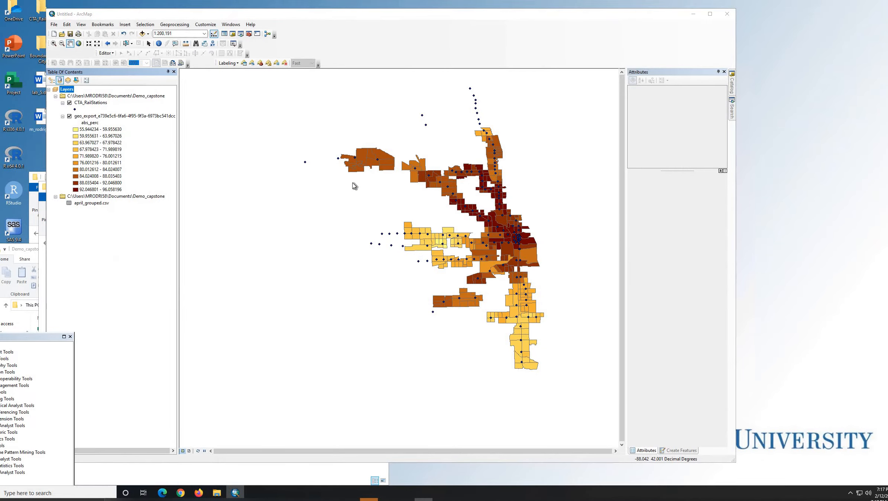
{"action": "left_click", "coordinate": [317, 184]}
{"action": "scroll", "coordinate": [346, 192], "scroll_direction": "down", "scroll_amount": 2}
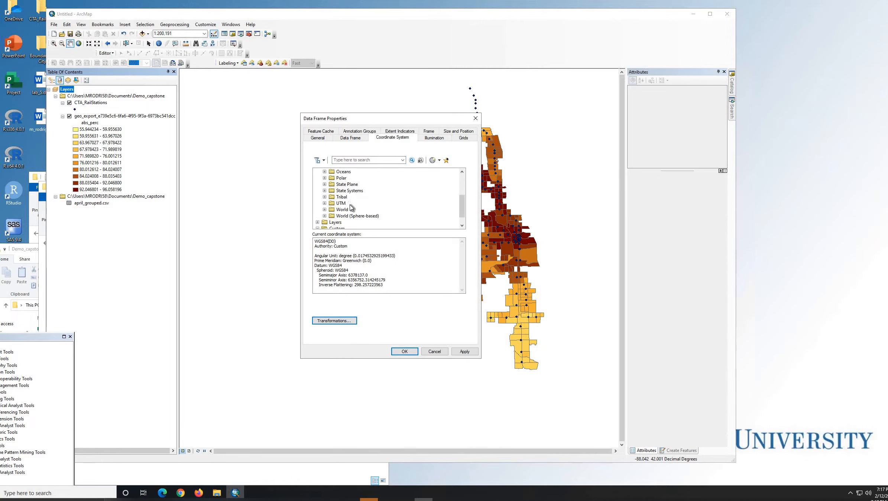
{"action": "left_click", "coordinate": [325, 203]}
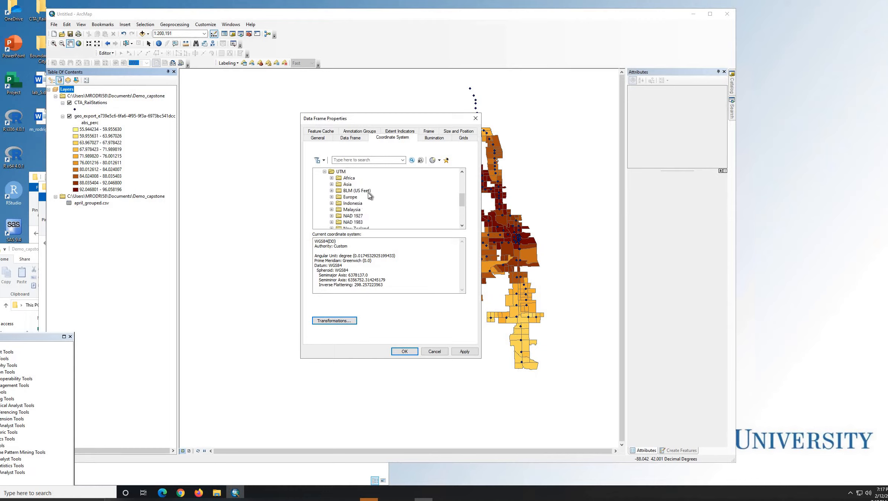
{"action": "scroll", "coordinate": [366, 199], "scroll_direction": "down", "scroll_amount": 3}
{"action": "scroll", "coordinate": [366, 203], "scroll_direction": "up", "scroll_amount": 3}
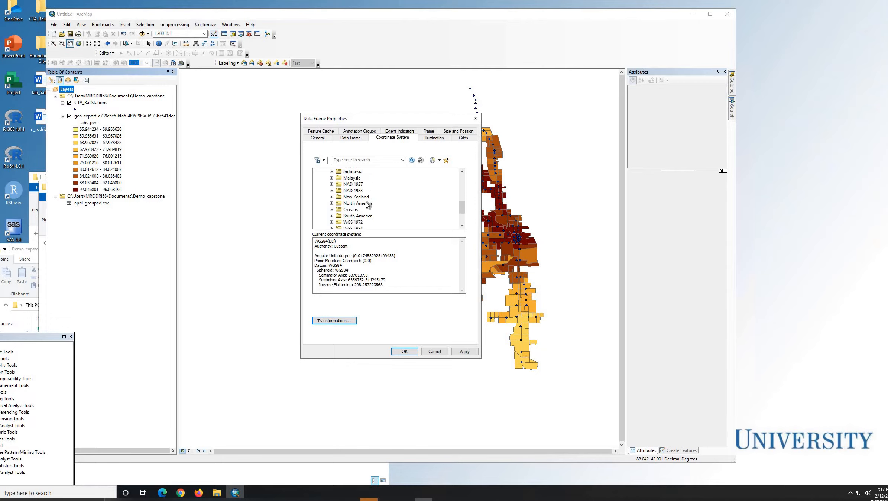
{"action": "scroll", "coordinate": [358, 201], "scroll_direction": "up", "scroll_amount": 2}
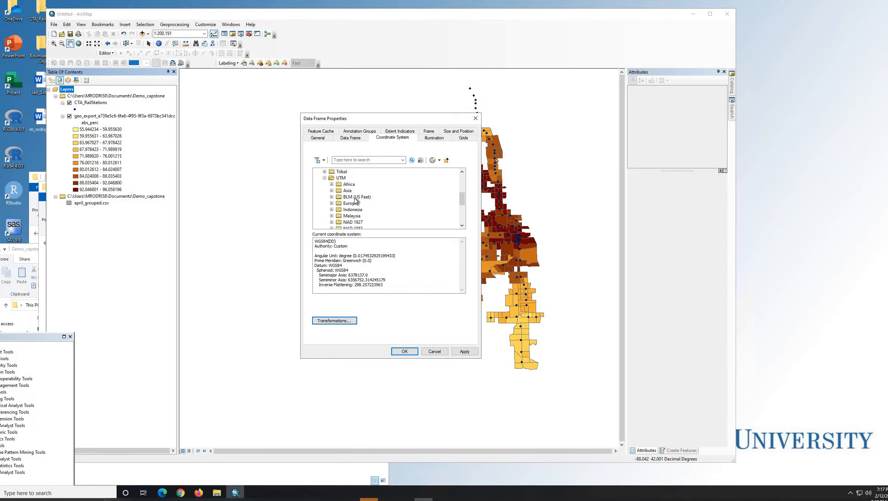
{"action": "scroll", "coordinate": [364, 214], "scroll_direction": "down", "scroll_amount": 1}
{"action": "scroll", "coordinate": [331, 204], "scroll_direction": "down", "scroll_amount": 1}
{"action": "left_click", "coordinate": [331, 204]}
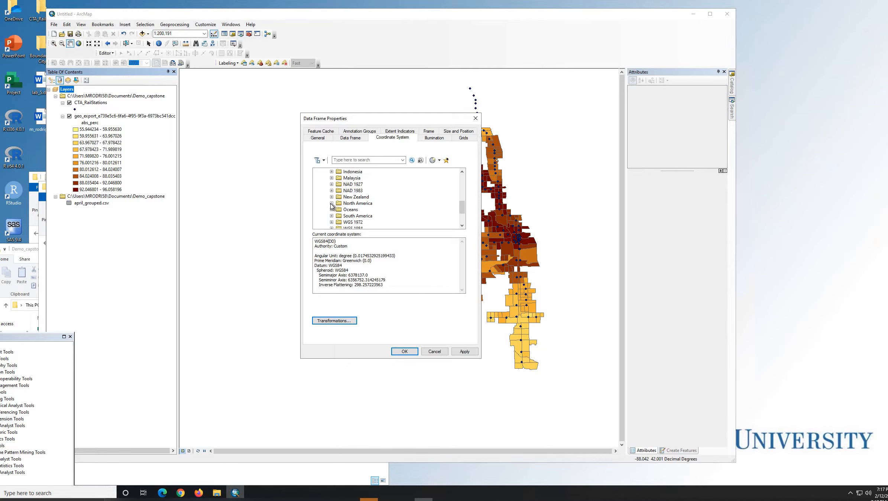
- Set the data frame's coordinate system to NAD 1983 (2011) UTM Zone 16N
{"action": "scroll", "coordinate": [370, 210], "scroll_direction": "down", "scroll_amount": 4}
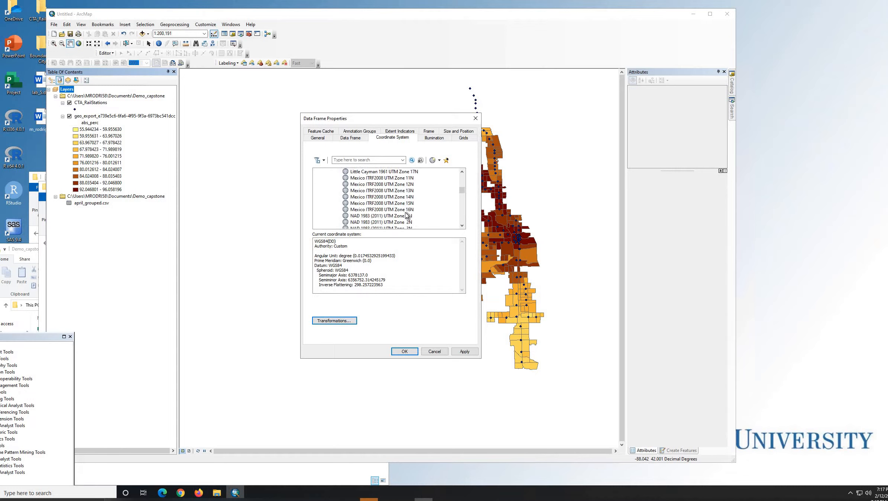
{"action": "scroll", "coordinate": [406, 214], "scroll_direction": "up", "scroll_amount": 6}
{"action": "scroll", "coordinate": [411, 211], "scroll_direction": "down", "scroll_amount": 6}
{"action": "scroll", "coordinate": [411, 210], "scroll_direction": "down", "scroll_amount": 4}
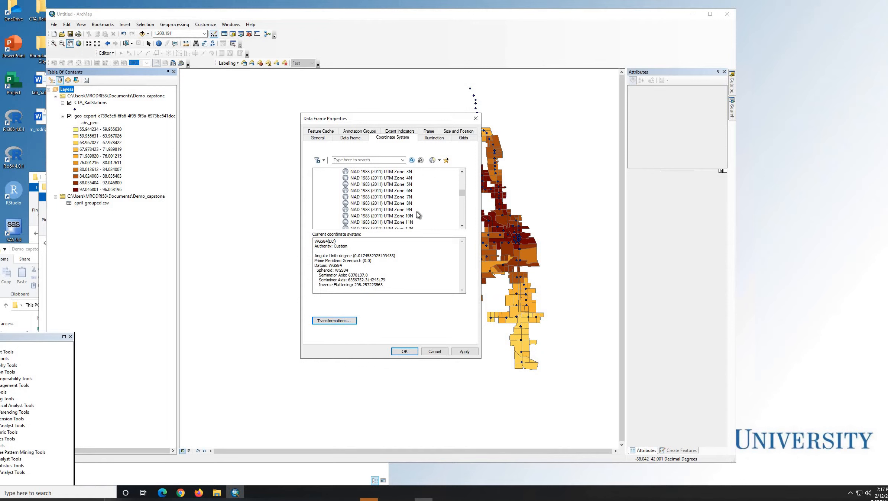
{"action": "scroll", "coordinate": [386, 219], "scroll_direction": "down", "scroll_amount": 1}
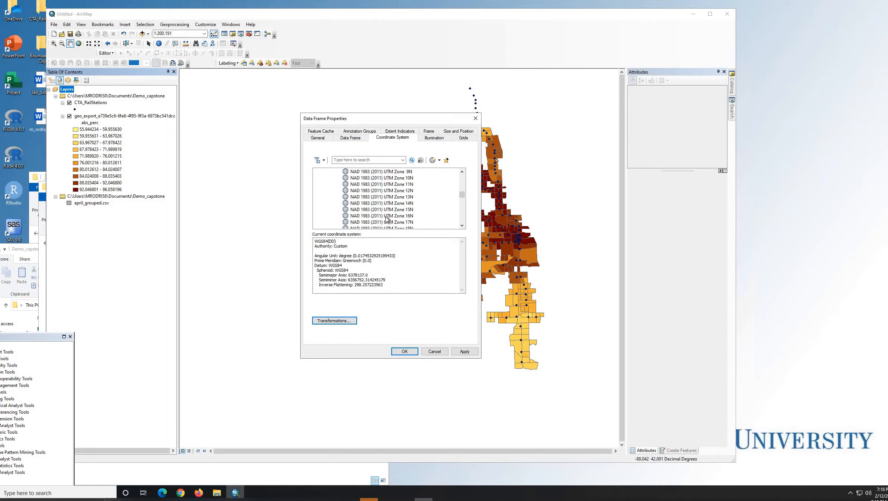
{"action": "left_click", "coordinate": [366, 217]}
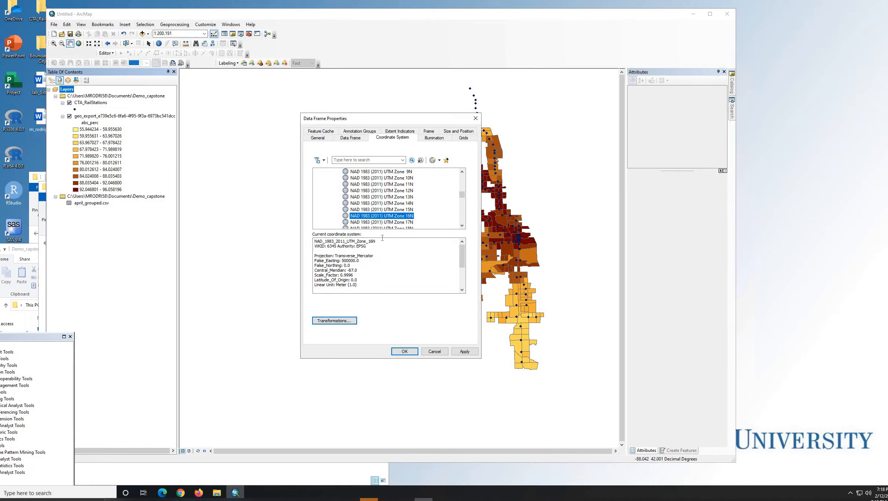
{"action": "left_click", "coordinate": [398, 350]}
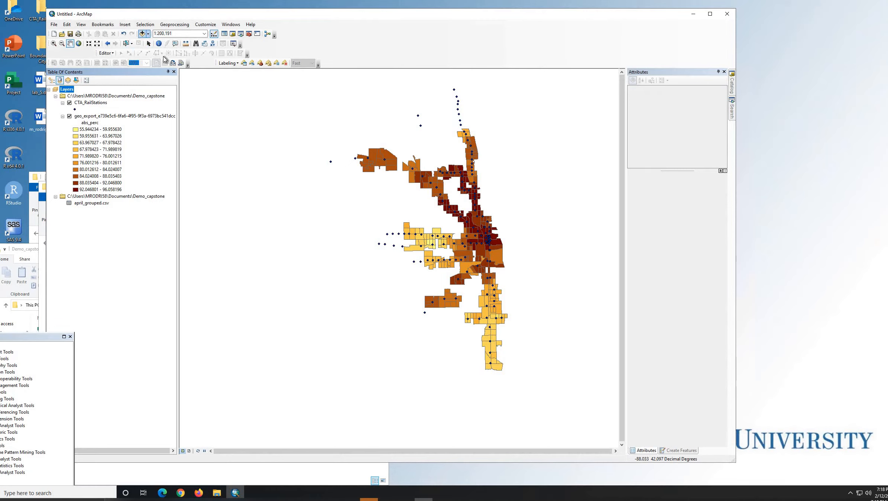
- Add the Light Gray Canvas basemap beneath the data and reposition the map around the Chicago tracts
{"action": "left_click", "coordinate": [149, 34]}
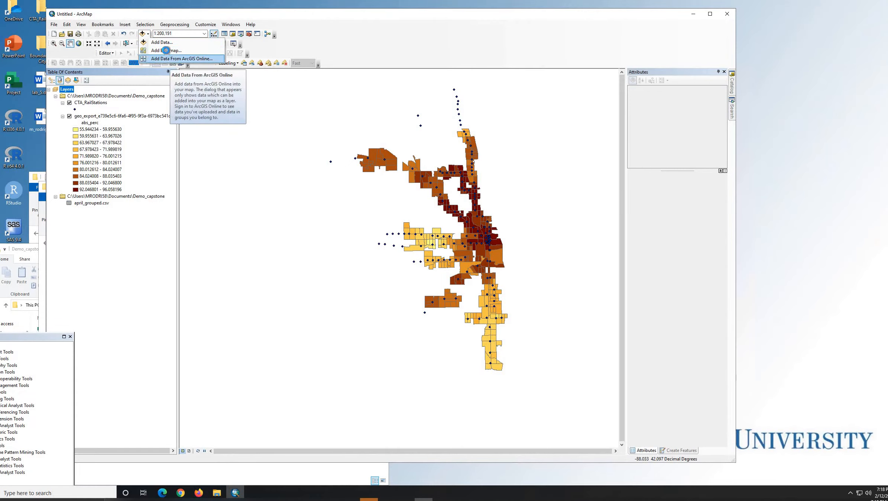
{"action": "left_click", "coordinate": [169, 52]}
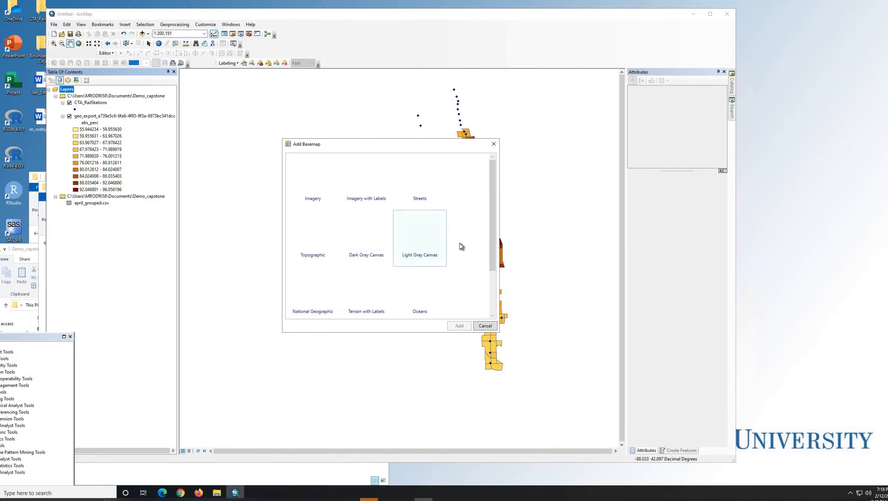
{"action": "scroll", "coordinate": [469, 263], "scroll_direction": "down", "scroll_amount": 3}
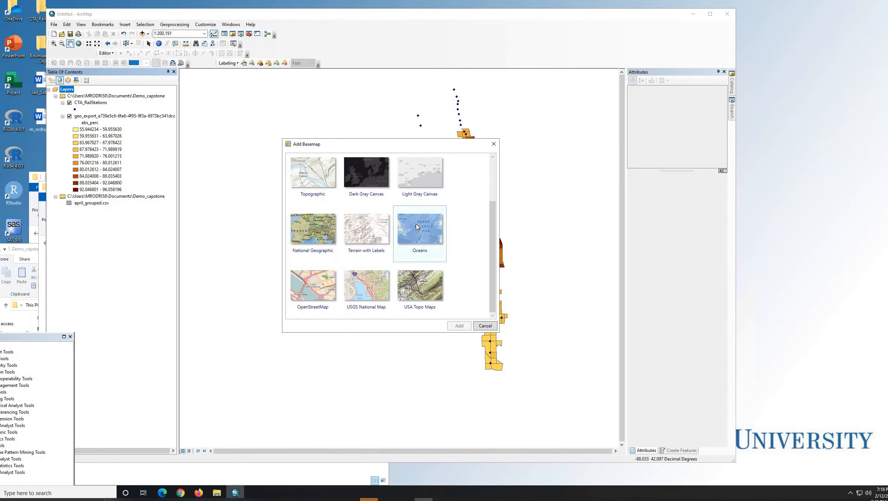
{"action": "scroll", "coordinate": [434, 251], "scroll_direction": "up", "scroll_amount": 1}
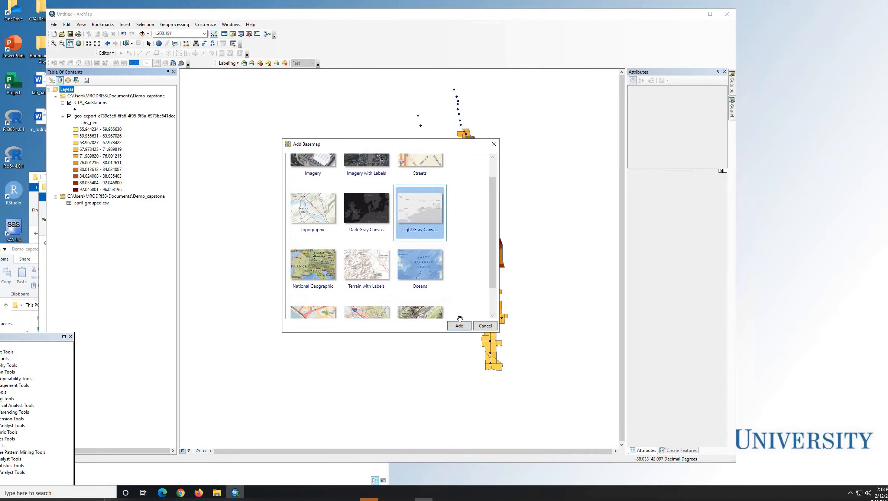
{"action": "left_click", "coordinate": [459, 325]}
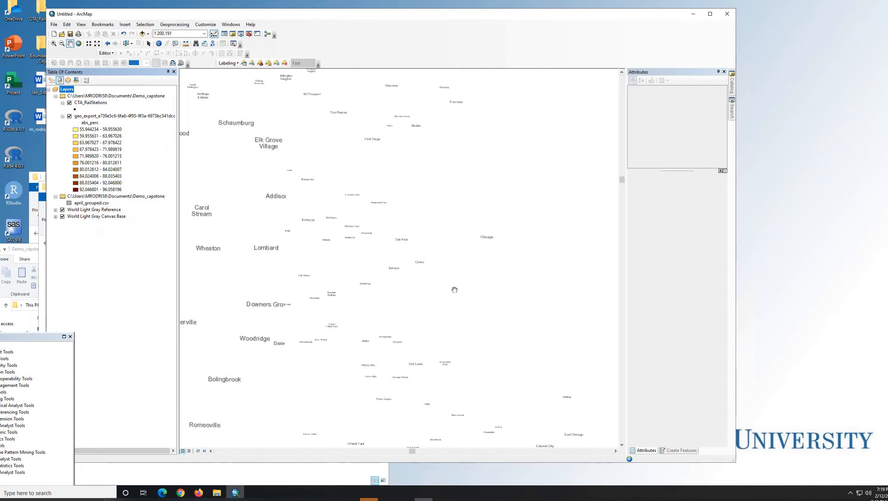
{"action": "left_click_drag", "start_coordinate": [456, 294], "coordinate": [408, 298]}
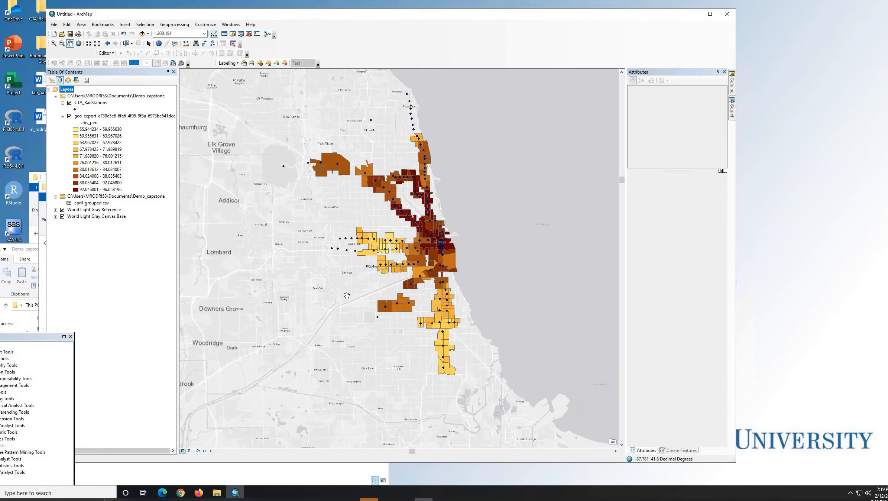
{"action": "left_click_drag", "start_coordinate": [317, 224], "coordinate": [325, 232]}
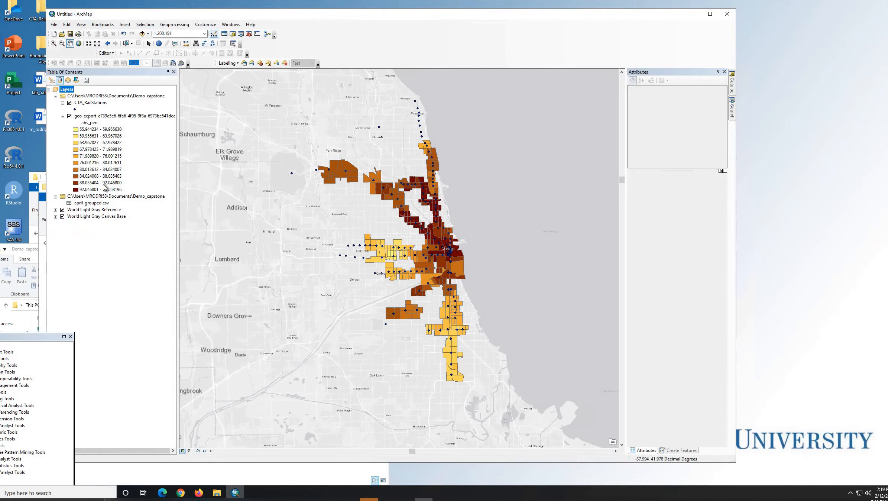
- Switch the map to Layout View and zoom in on the data frame on the page
{"action": "left_click", "coordinate": [125, 25]}
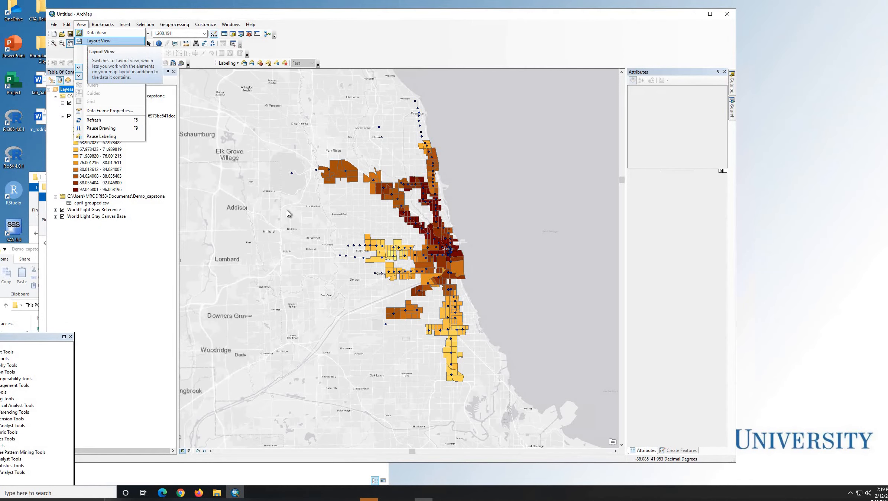
{"action": "left_click", "coordinate": [99, 40]}
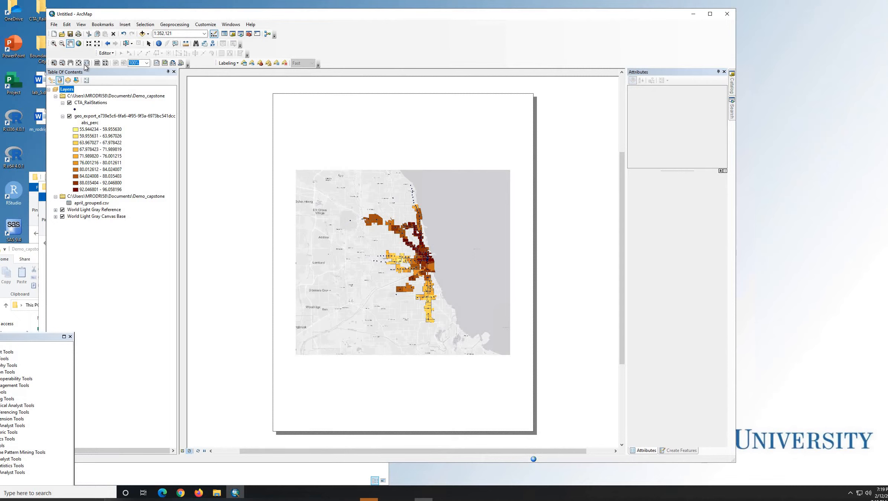
{"action": "left_click", "coordinate": [54, 64]}
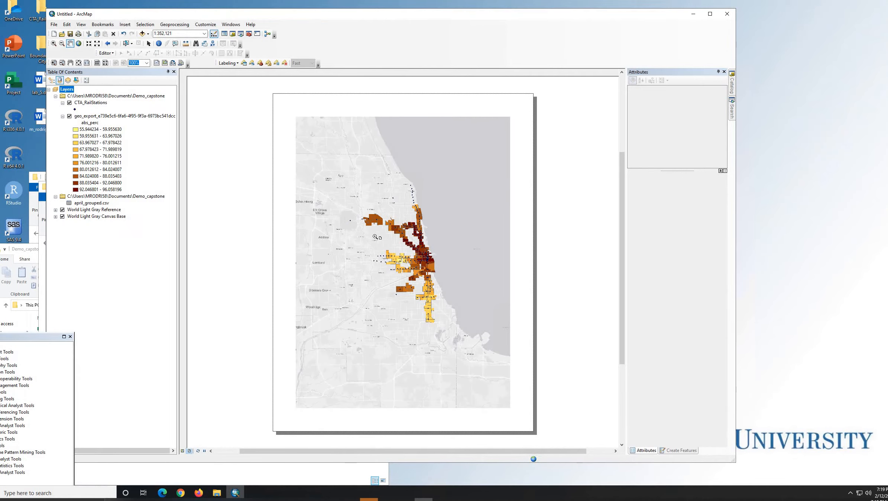
{"action": "left_click", "coordinate": [352, 245]}
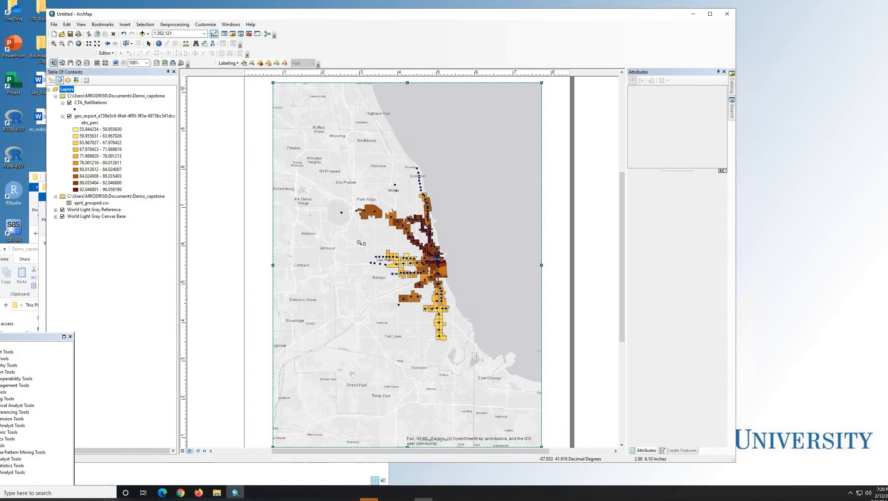
{"action": "left_click", "coordinate": [359, 243]}
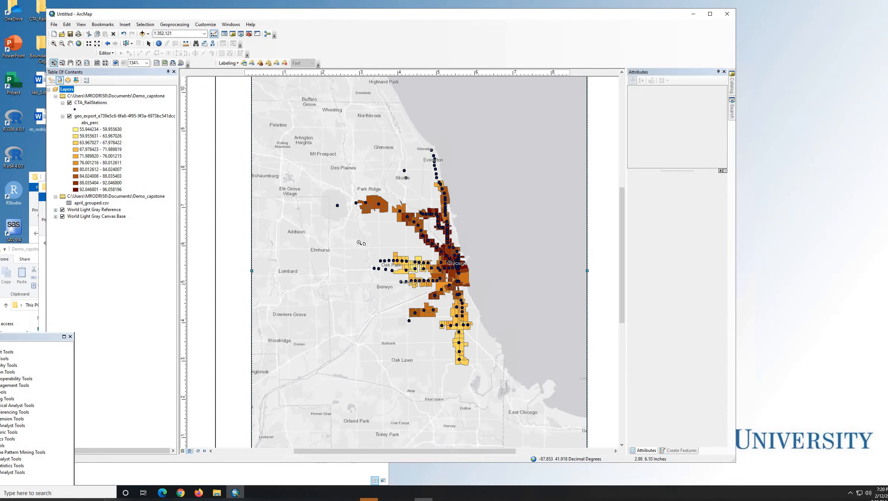
- Shorten the data frame from its lower edge to leave more blank space at the foot of the page
{"action": "left_click", "coordinate": [359, 242]}
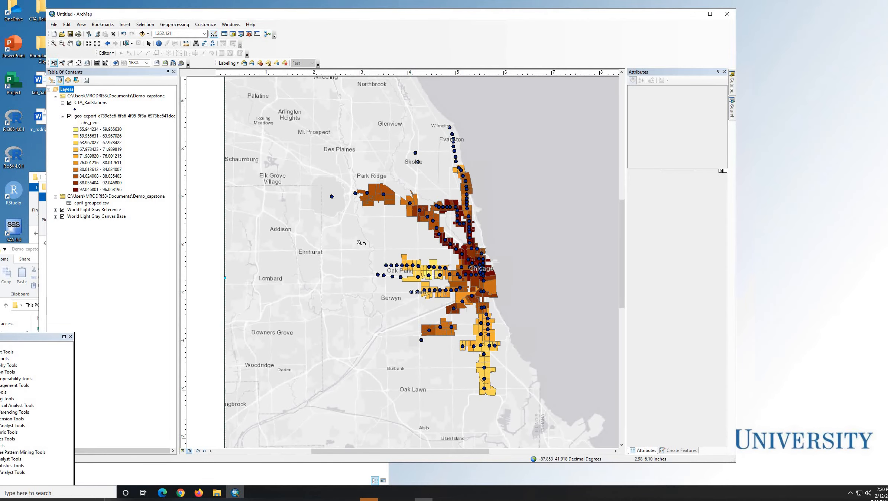
{"action": "left_click", "coordinate": [359, 242]}
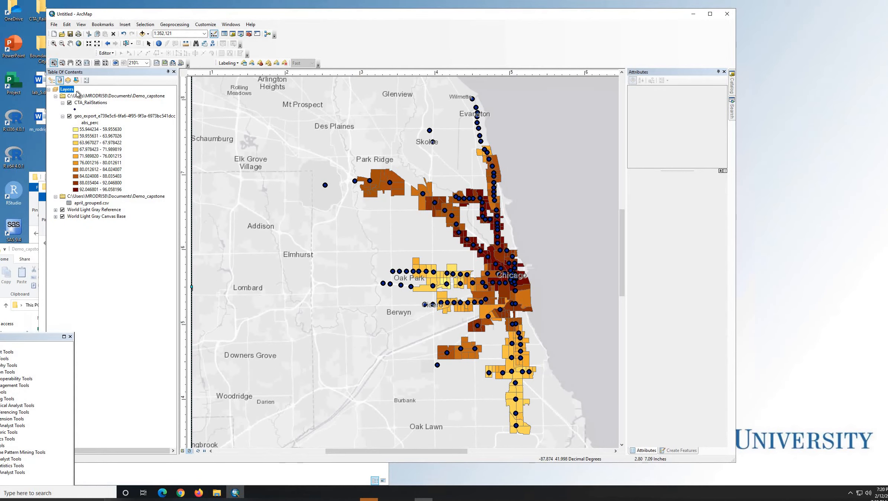
{"action": "left_click", "coordinate": [62, 44]}
{"action": "left_click", "coordinate": [450, 399]}
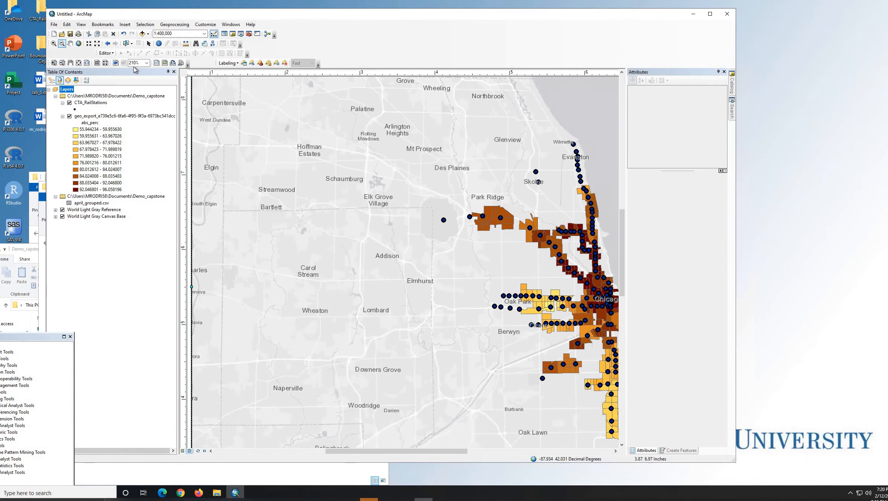
{"action": "left_click", "coordinate": [69, 43]}
{"action": "left_click", "coordinate": [622, 444]}
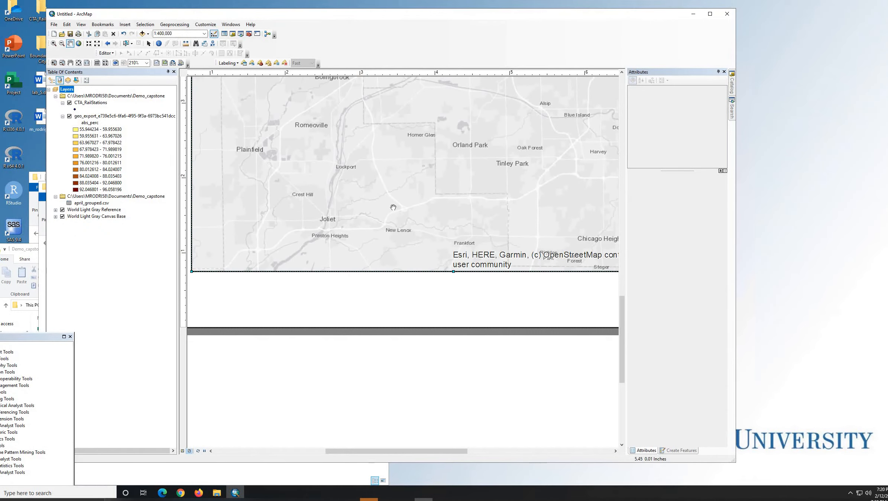
{"action": "left_click", "coordinate": [62, 44]}
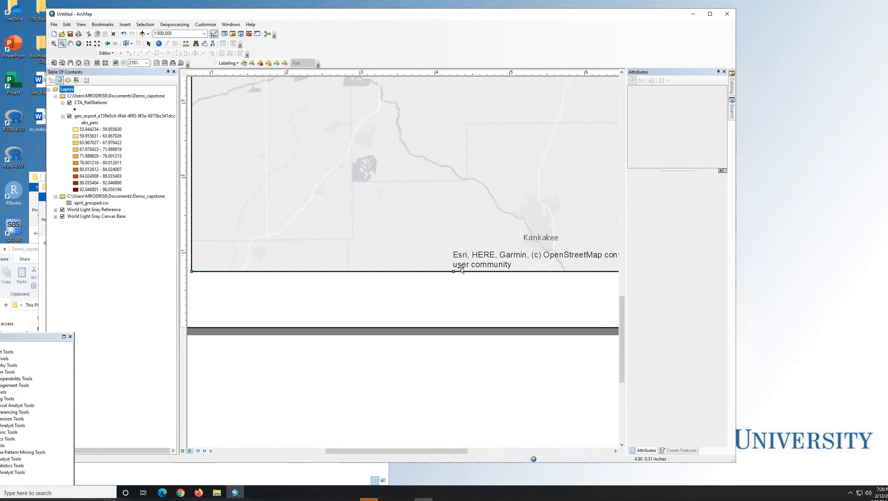
{"action": "left_click_drag", "start_coordinate": [453, 271], "coordinate": [453, 152]}
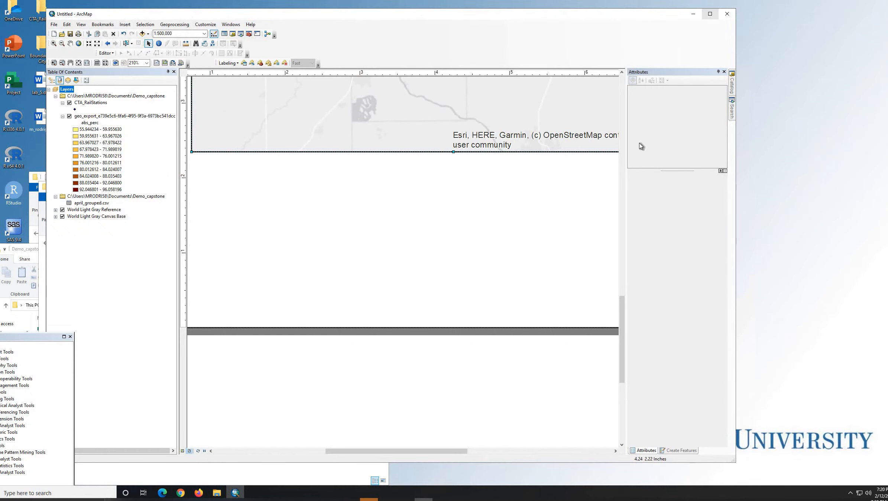
- Maximize the window and frame the Chicago tracts inside the layout's data frame at a map scale of 1:200,000
{"action": "left_click", "coordinate": [710, 14]}
{"action": "scroll", "coordinate": [555, 254], "scroll_direction": "up", "scroll_amount": 1}
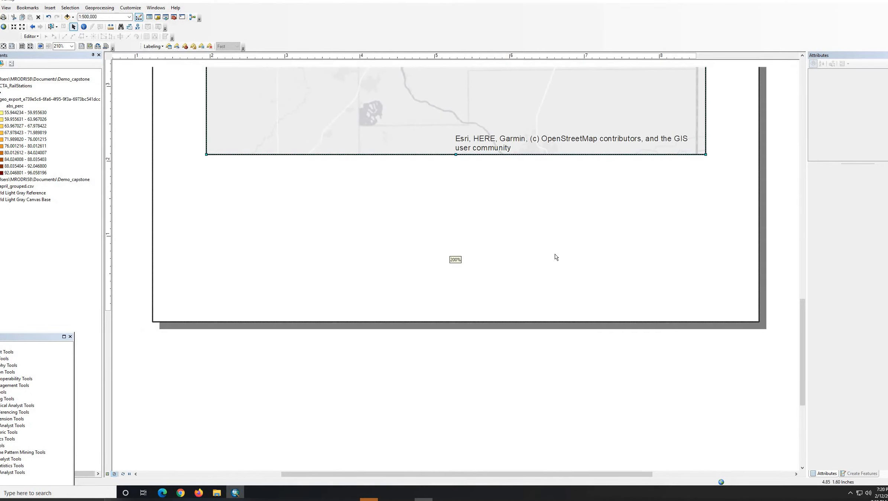
{"action": "scroll", "coordinate": [555, 254], "scroll_direction": "up", "scroll_amount": 3}
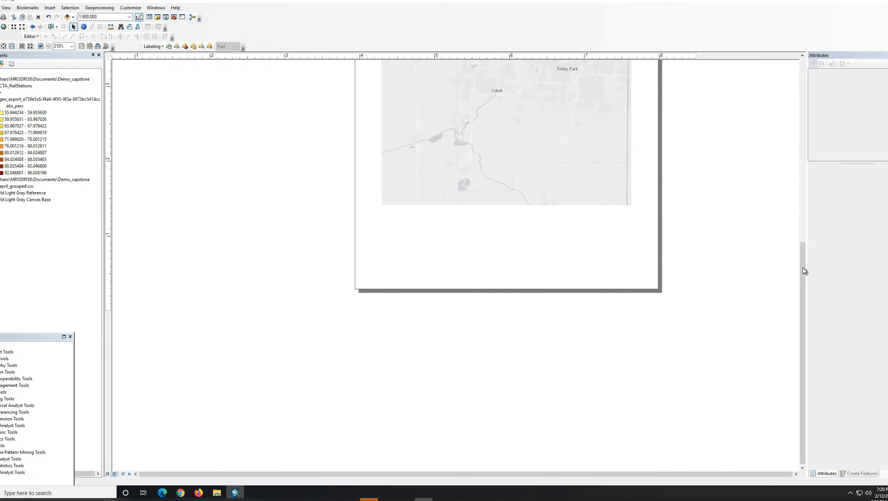
{"action": "left_click_drag", "start_coordinate": [803, 268], "coordinate": [801, 236]}
{"action": "scroll", "coordinate": [656, 268], "scroll_direction": "up", "scroll_amount": 3}
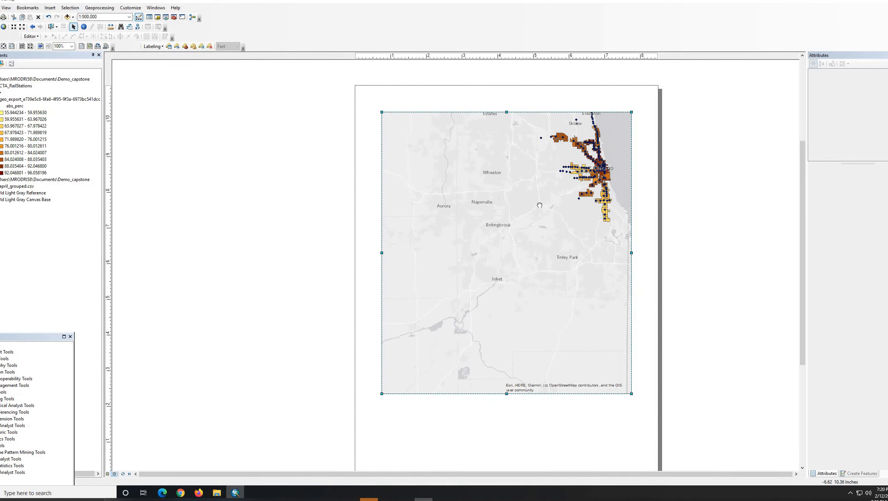
{"action": "left_click_drag", "start_coordinate": [539, 205], "coordinate": [464, 284]}
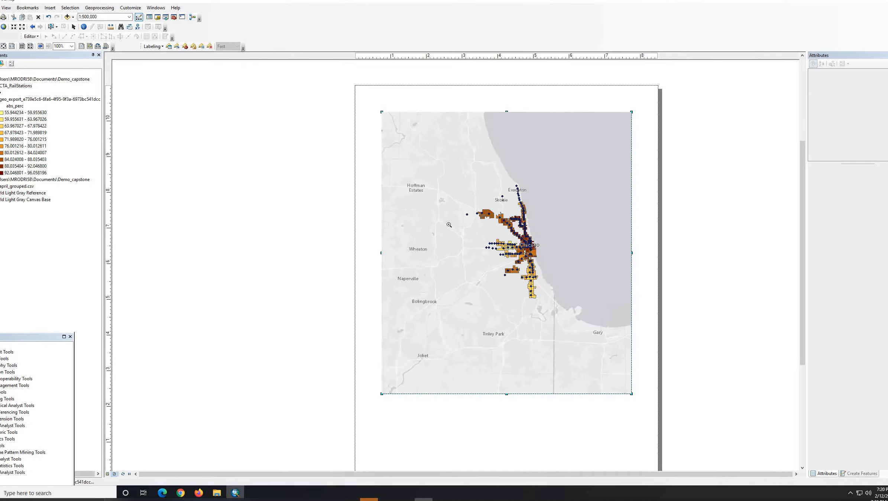
{"action": "left_click", "coordinate": [489, 246]}
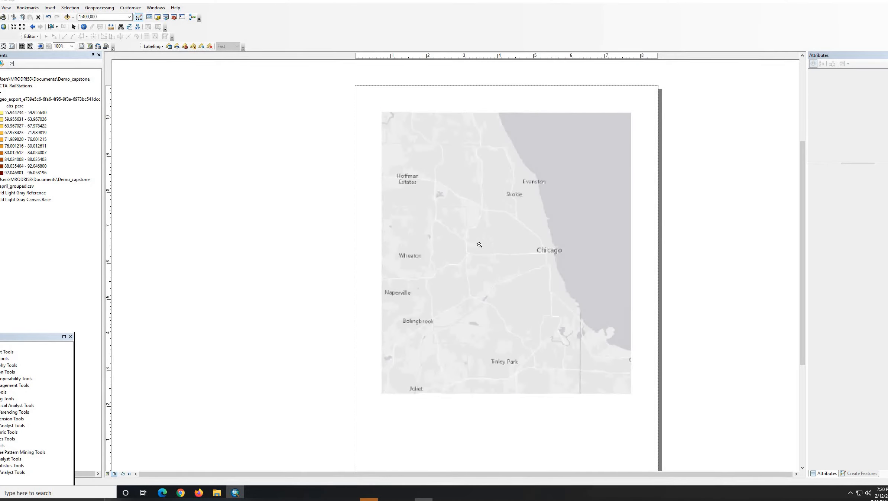
{"action": "left_click", "coordinate": [479, 244]}
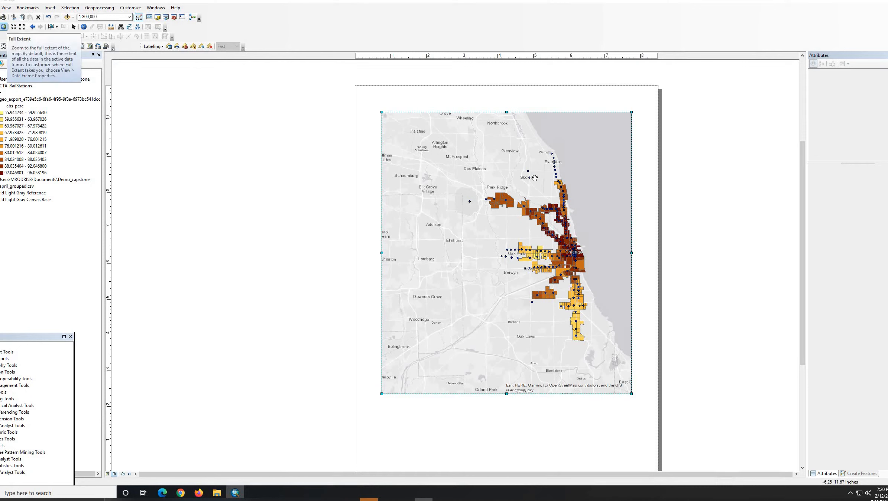
{"action": "left_click_drag", "start_coordinate": [494, 171], "coordinate": [451, 167]}
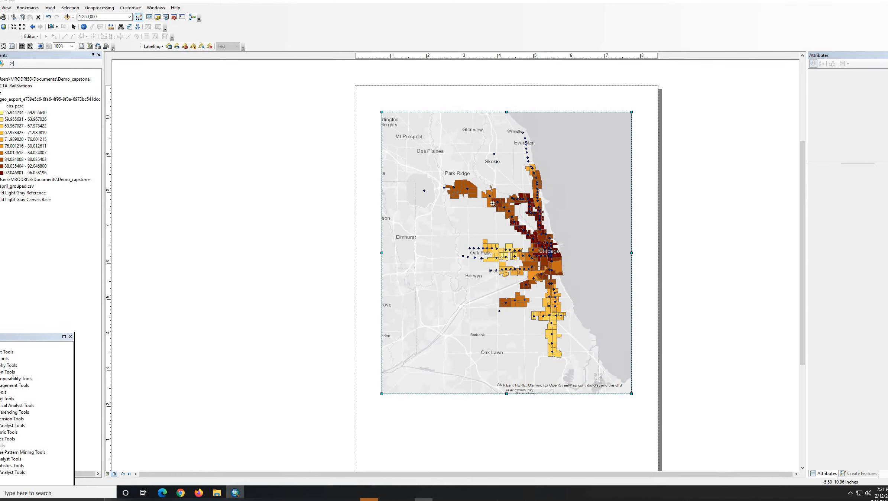
{"action": "scroll", "coordinate": [482, 241], "scroll_direction": "up", "scroll_amount": 1}
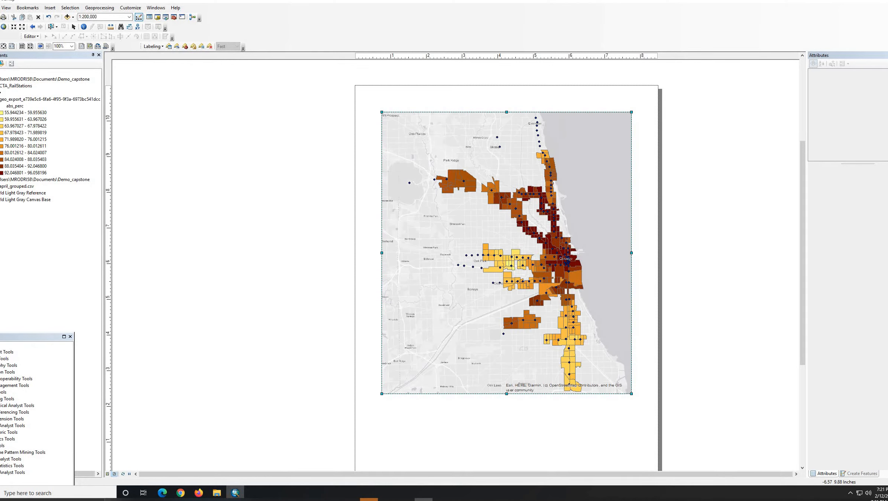
{"action": "left_click_drag", "start_coordinate": [507, 273], "coordinate": [498, 269]}
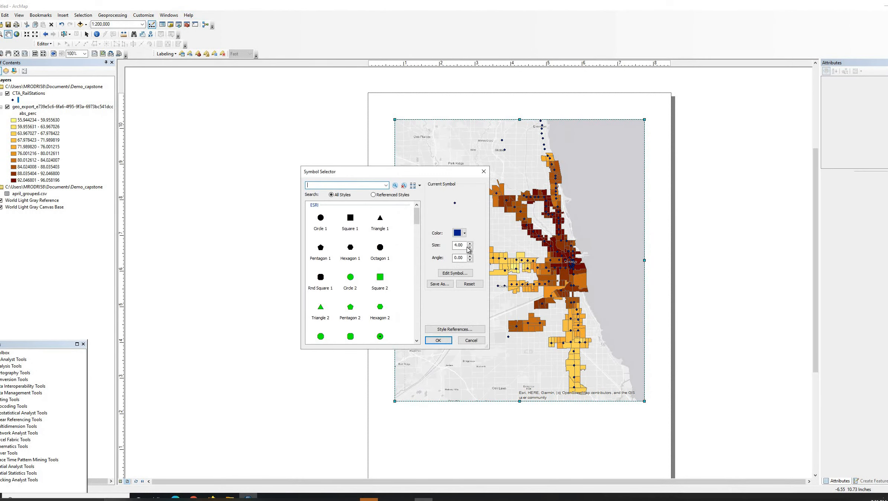
- Reduce the marker size of the CTA_RailStations point symbol to 2
{"action": "left_click", "coordinate": [470, 247]}
{"action": "left_click", "coordinate": [470, 247]}
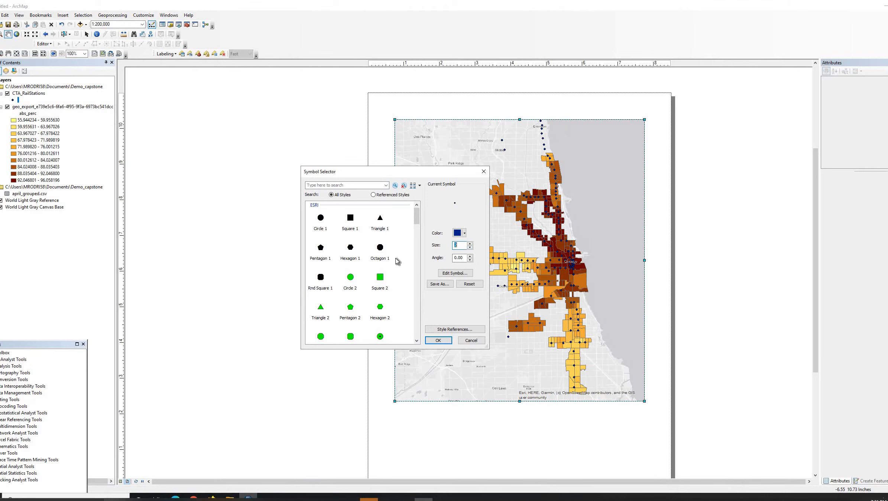
{"action": "scroll", "coordinate": [396, 261], "scroll_direction": "down", "scroll_amount": 6}
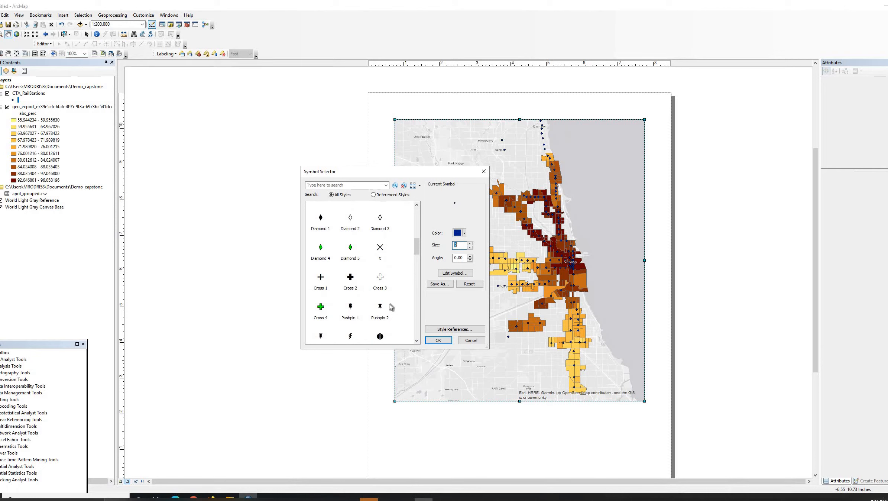
{"action": "scroll", "coordinate": [391, 306], "scroll_direction": "down", "scroll_amount": 6}
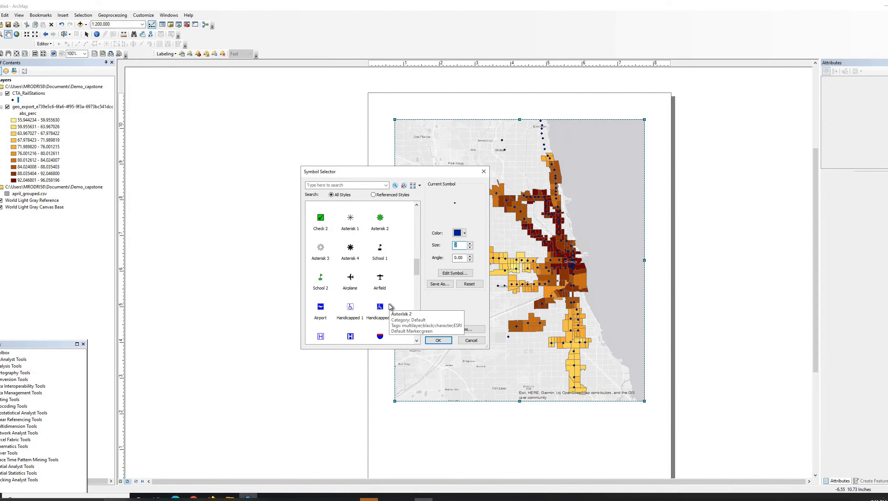
{"action": "scroll", "coordinate": [391, 306], "scroll_direction": "down", "scroll_amount": 1}
{"action": "scroll", "coordinate": [391, 307], "scroll_direction": "up", "scroll_amount": 1}
{"action": "left_click", "coordinate": [439, 340]}
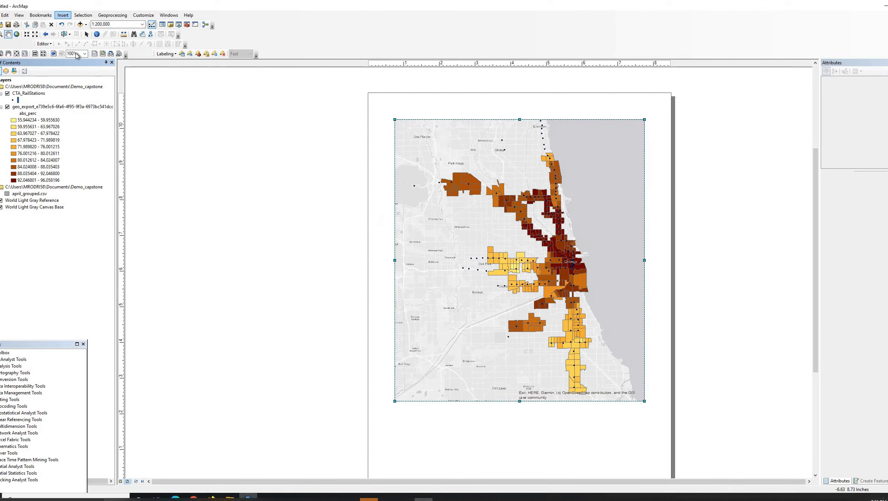
- Start a legend for the layout and exclude the Light Gray Canvas Reference and Light Gray Canvas Base layers from its items
{"action": "left_click", "coordinate": [61, 16]}
{"action": "key", "text": "Up"}
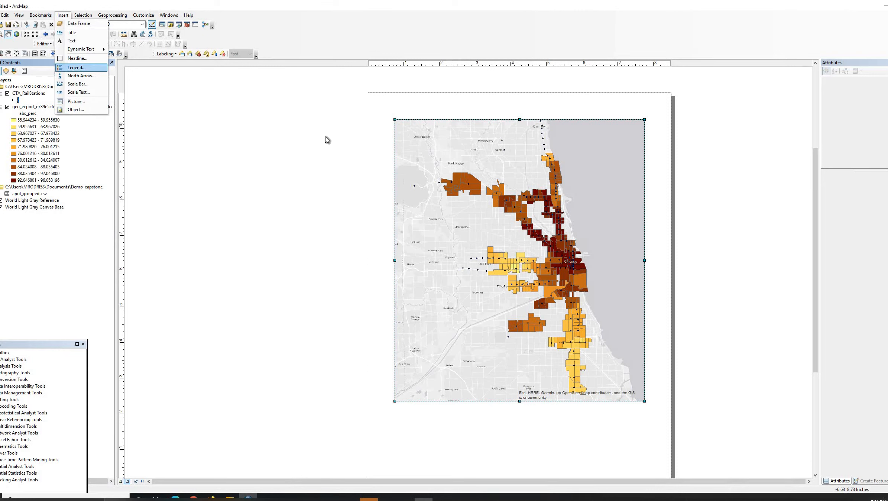
{"action": "key", "text": "Return"}
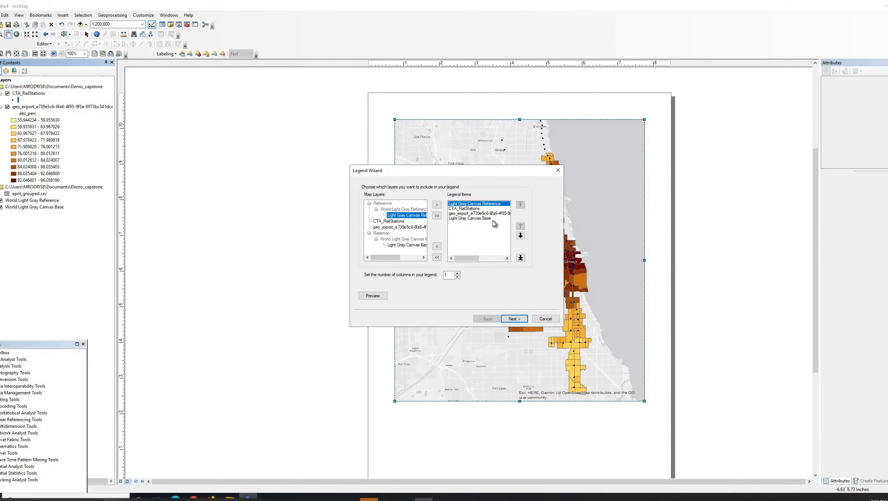
{"action": "left_click", "coordinate": [467, 205]}
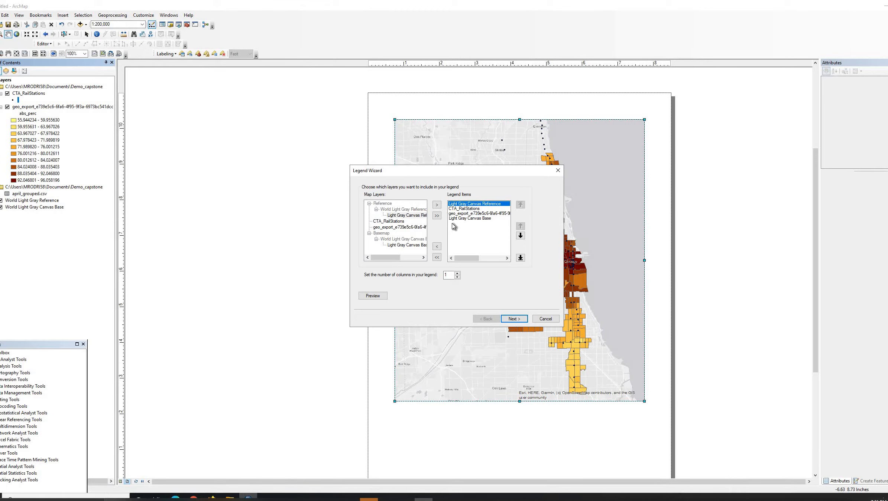
{"action": "left_click", "coordinate": [436, 246]}
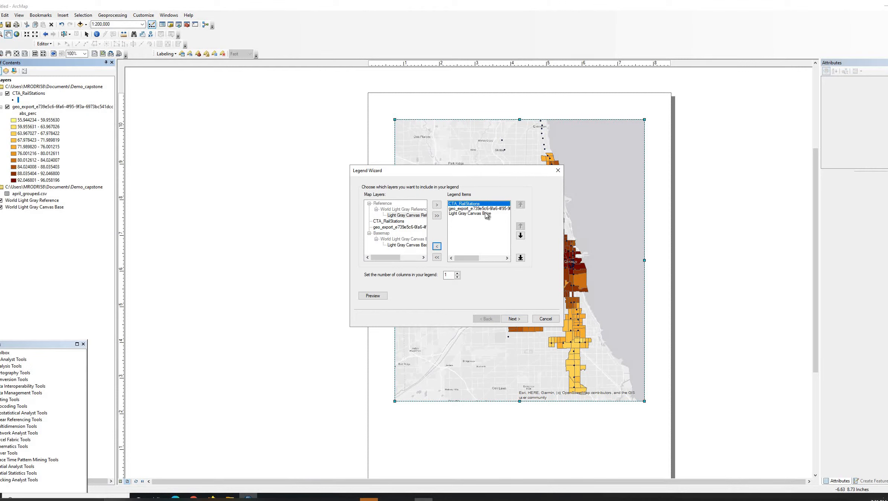
{"action": "left_click", "coordinate": [475, 214]}
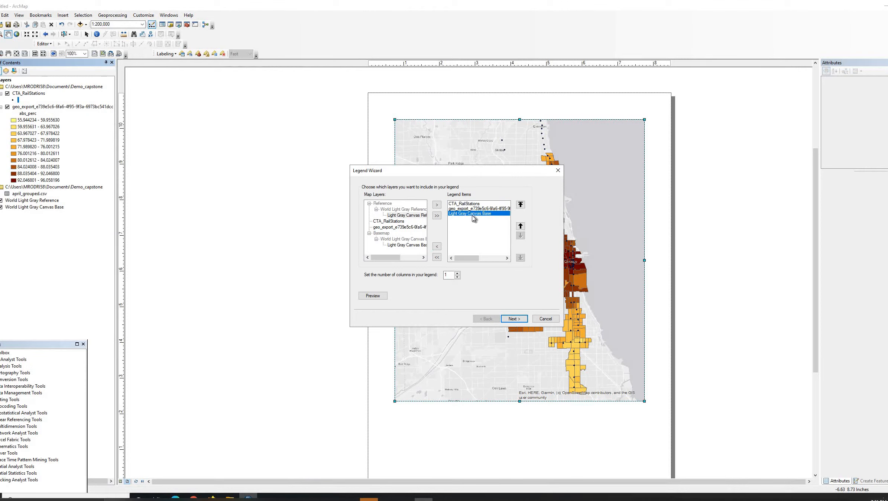
{"action": "left_click", "coordinate": [437, 246]}
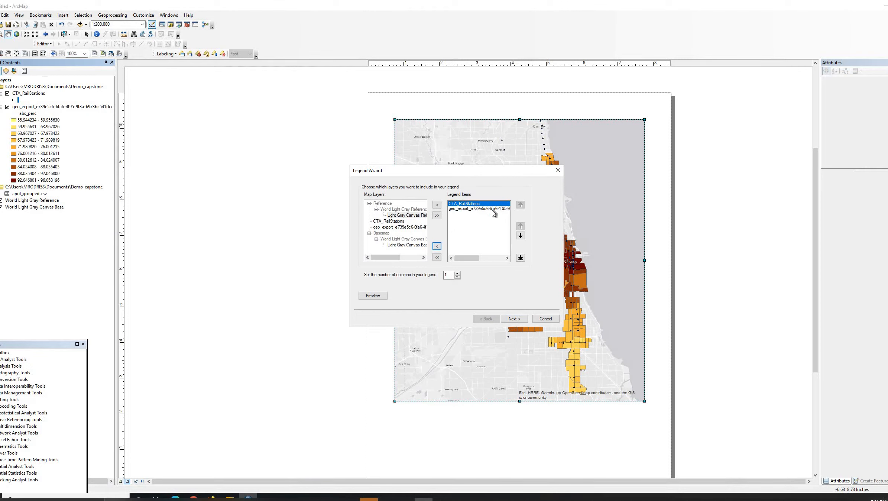
- Complete the legend with the default title, frame, patch and spacing settings and place it on the page
{"action": "left_click", "coordinate": [512, 318]}
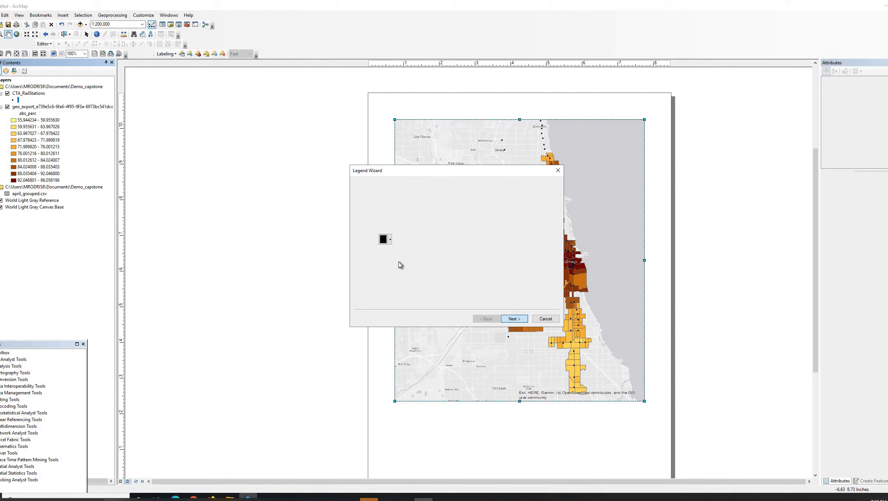
{"action": "left_click", "coordinate": [514, 319]}
{"action": "left_click", "coordinate": [513, 318]}
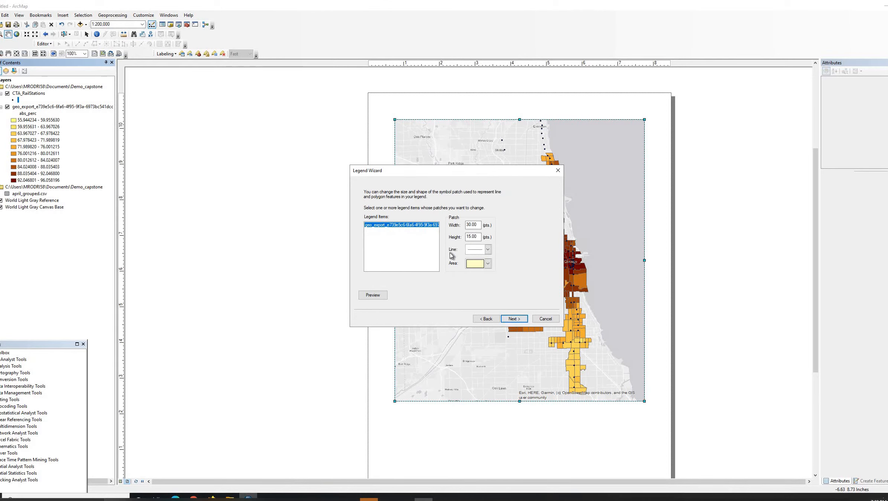
{"action": "left_click", "coordinate": [520, 321]}
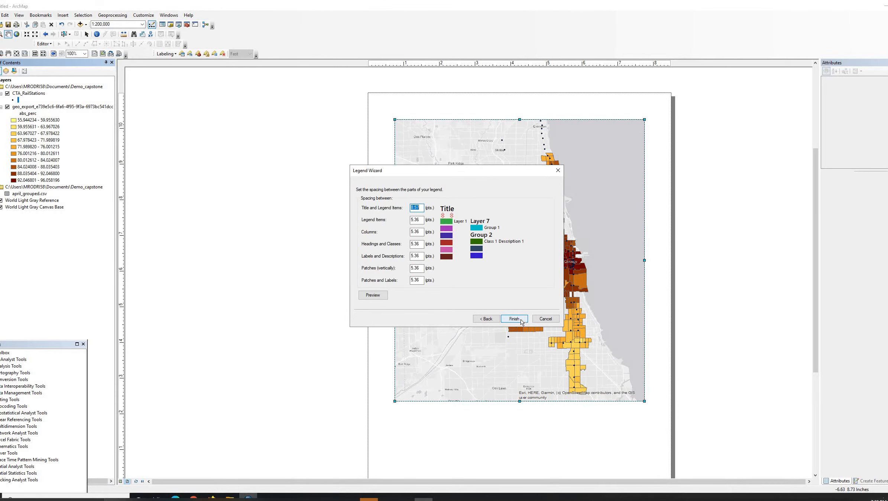
{"action": "left_click", "coordinate": [510, 313]}
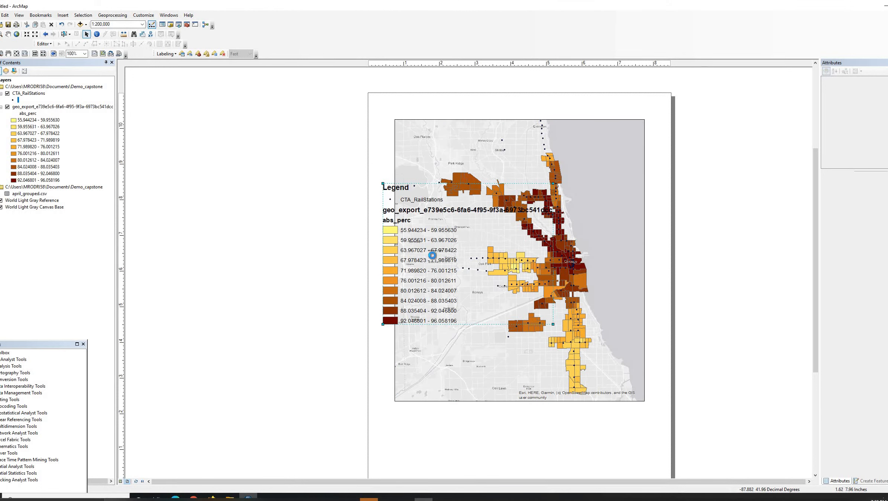
- Shrink the legend to about two thirds of its size and place it in the lower-left corner of the map frame
{"action": "left_click_drag", "start_coordinate": [424, 186], "coordinate": [432, 250]}
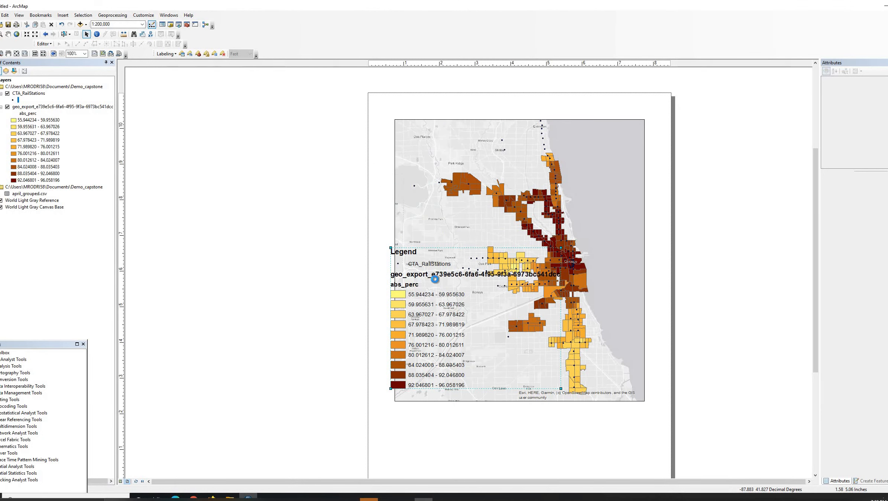
{"action": "left_click_drag", "start_coordinate": [527, 384], "coordinate": [557, 413]}
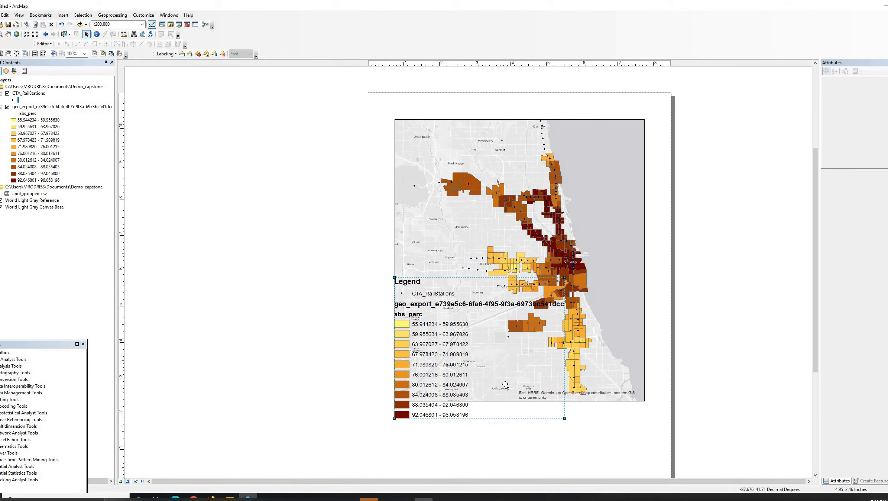
{"action": "left_click_drag", "start_coordinate": [565, 418], "coordinate": [509, 373]}
{"action": "left_click_drag", "start_coordinate": [463, 305], "coordinate": [465, 387]}
{"action": "scroll", "coordinate": [456, 311], "scroll_direction": "down", "scroll_amount": 5}
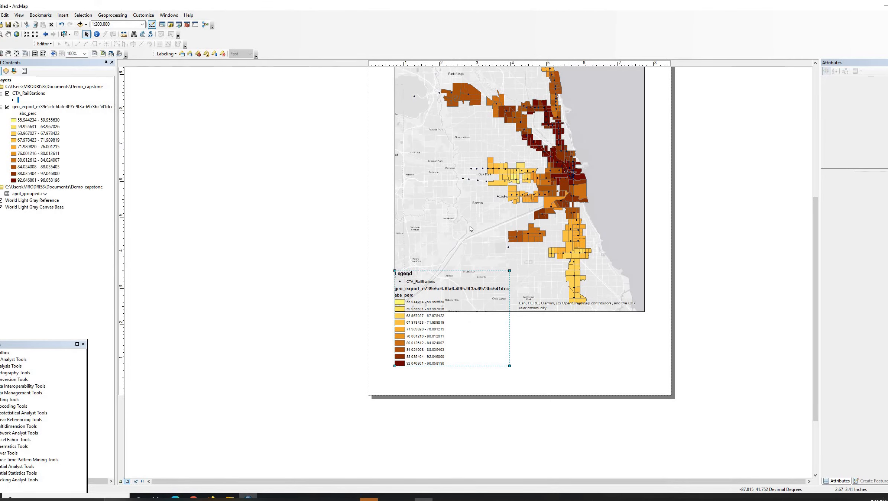
{"action": "left_click_drag", "start_coordinate": [451, 284], "coordinate": [455, 223]}
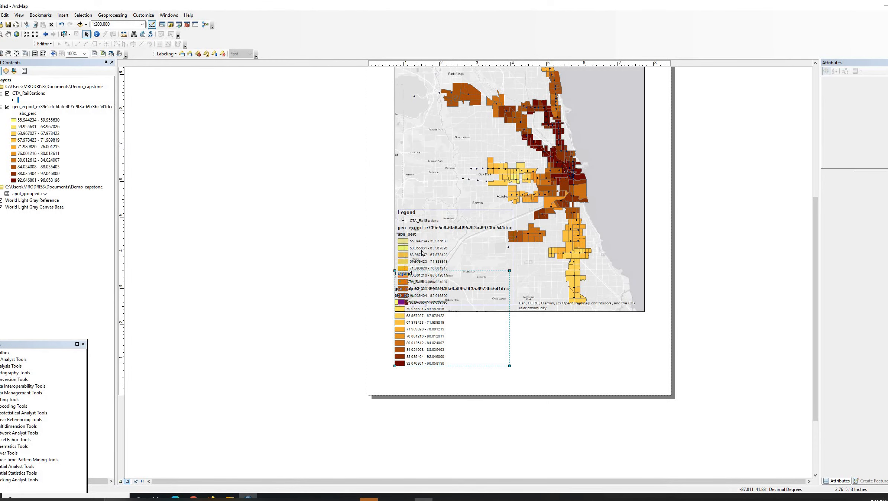
{"action": "right_click", "coordinate": [30, 107]}
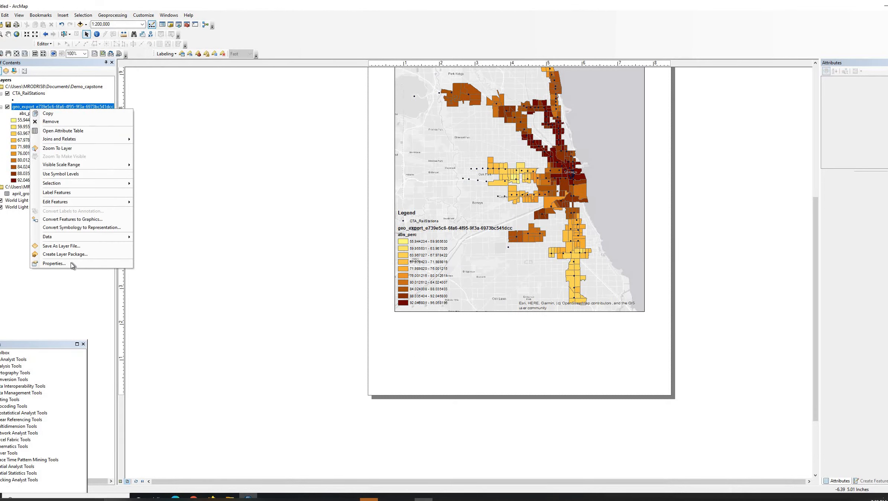
{"action": "left_click", "coordinate": [70, 264]}
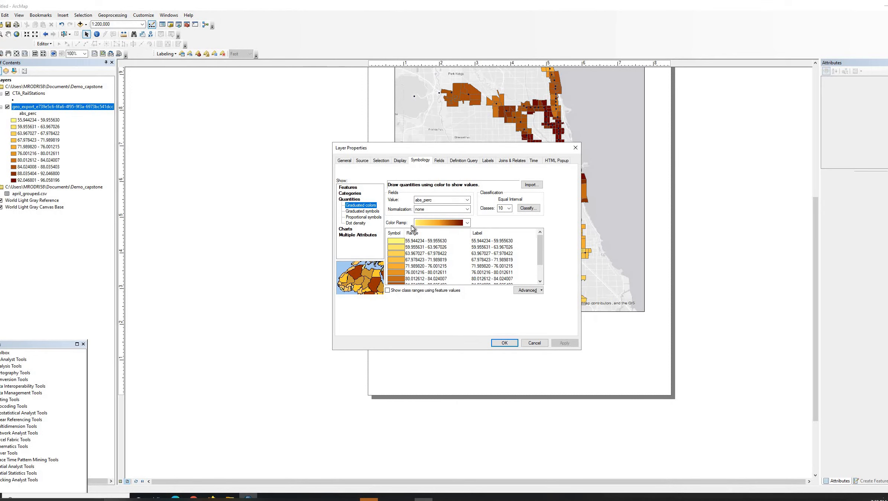
{"action": "left_click", "coordinate": [541, 291]}
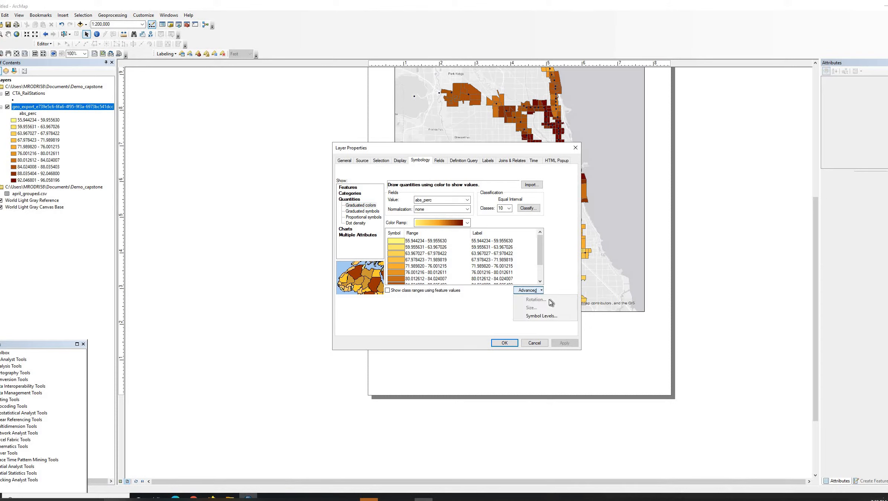
{"action": "left_click", "coordinate": [534, 332]}
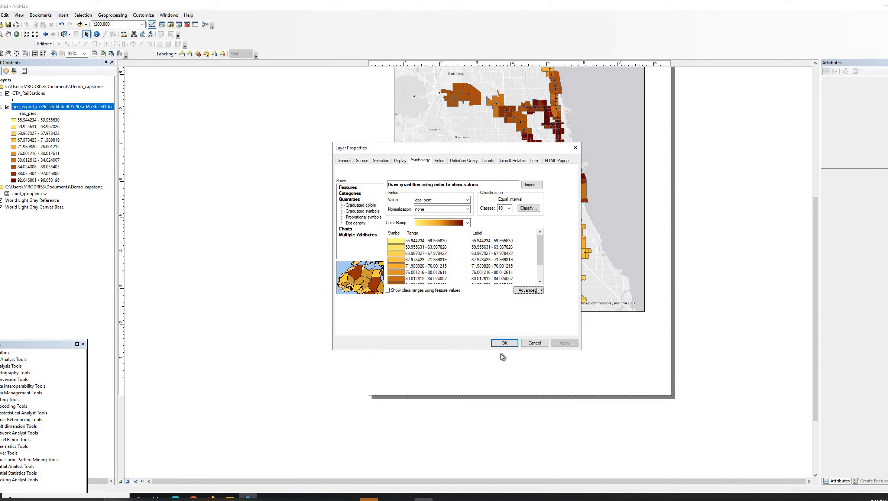
{"action": "left_click", "coordinate": [505, 342]}
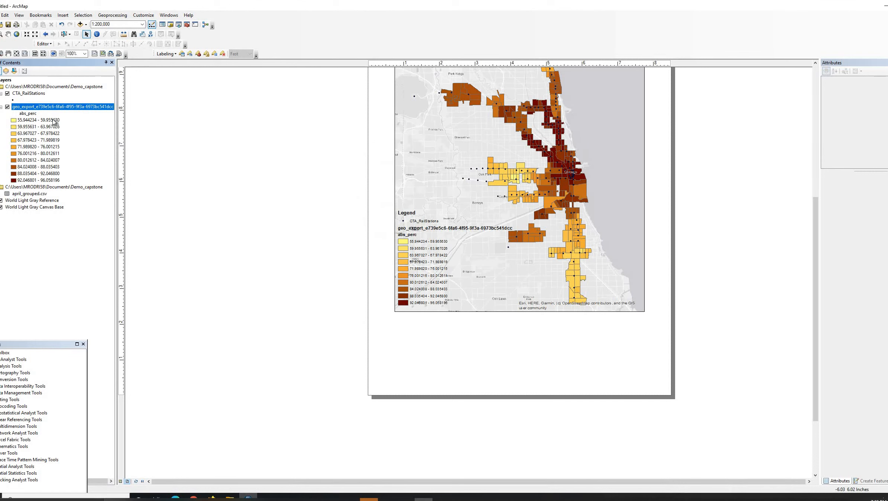
{"action": "left_click", "coordinate": [54, 120]}
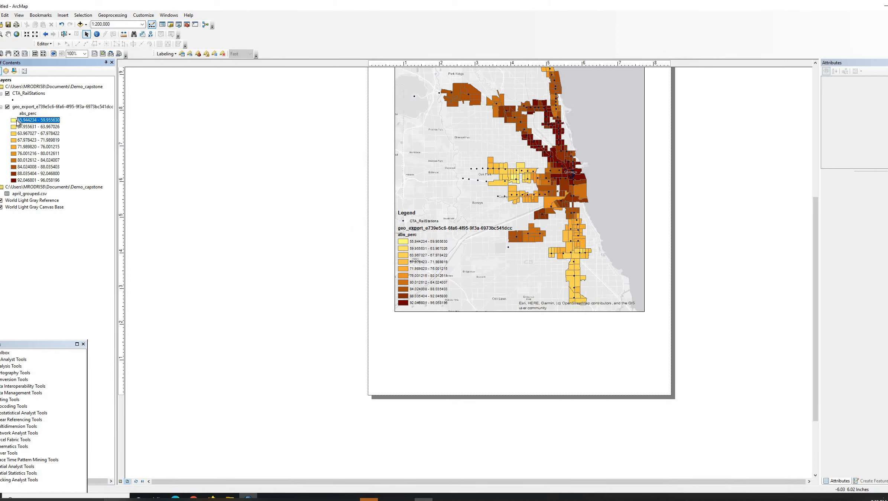
- Try labeling the features of the geo_export census tract layer, and turn the labels off again
{"action": "right_click", "coordinate": [28, 107]}
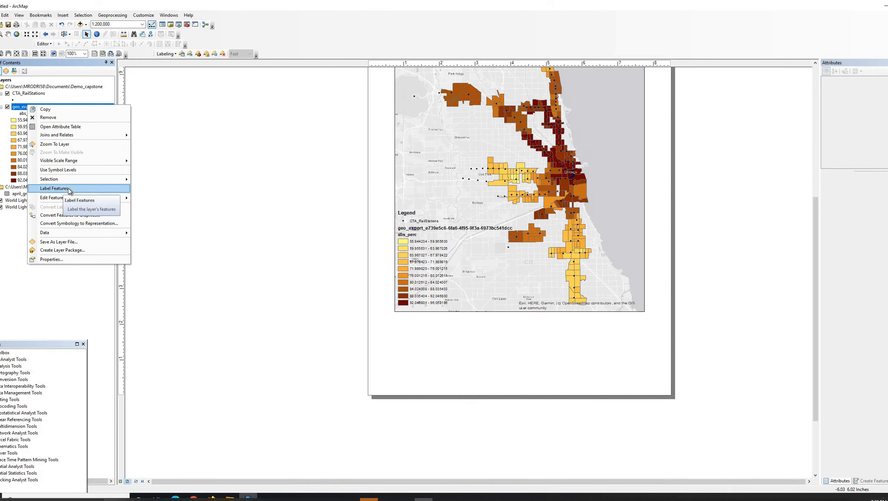
{"action": "left_click", "coordinate": [69, 191]}
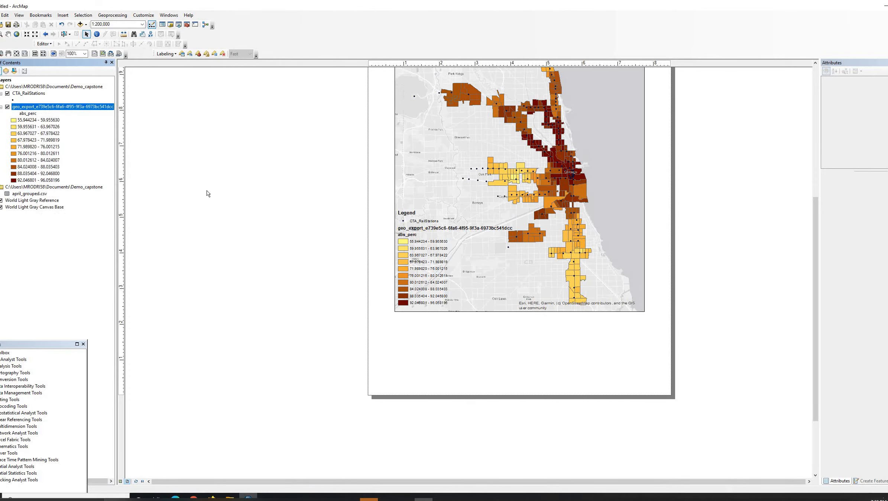
{"action": "right_click", "coordinate": [82, 107]}
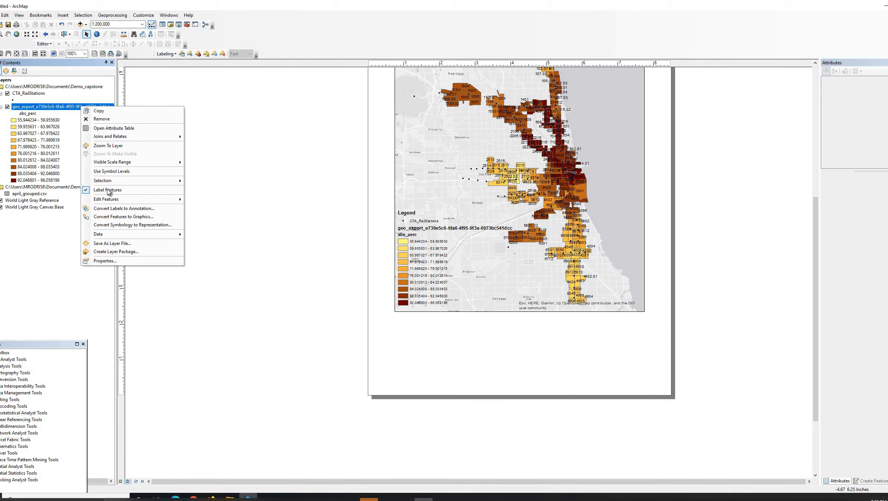
{"action": "key", "text": "Return"}
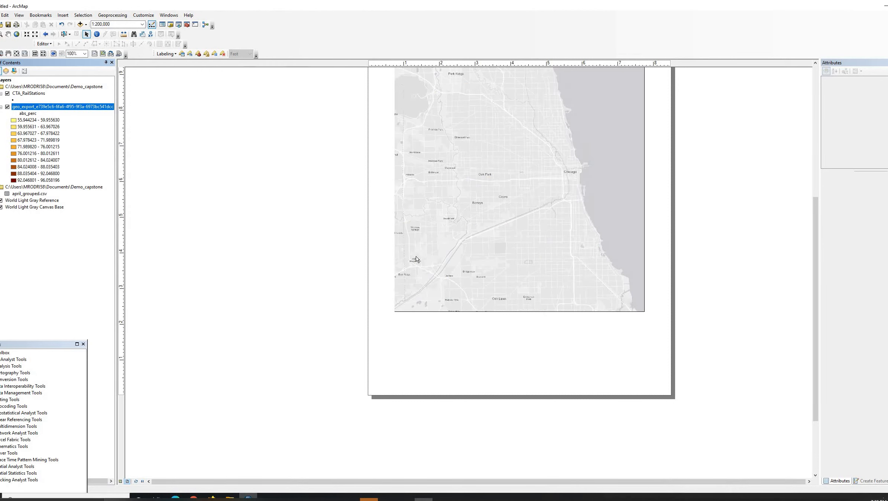
- Format the class range labels in the census tract layer's symbology as numeric with 1 decimal place
{"action": "right_click", "coordinate": [34, 104]}
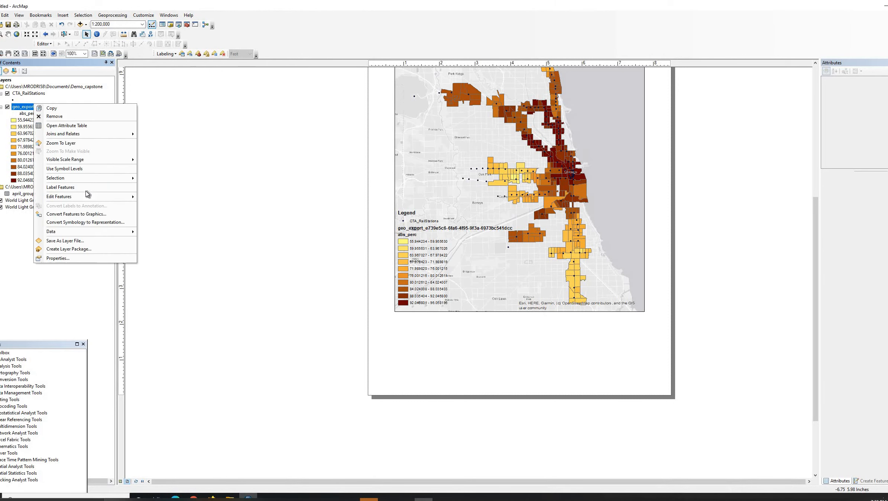
{"action": "left_click", "coordinate": [74, 258]}
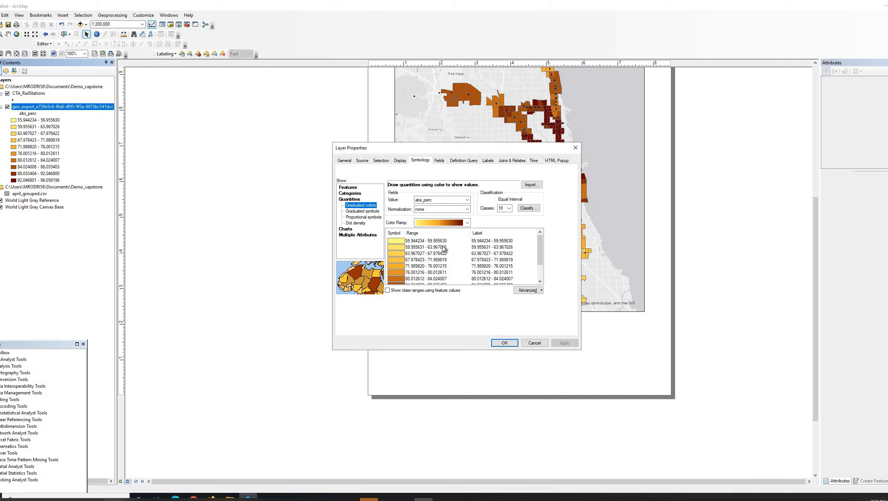
{"action": "left_click", "coordinate": [541, 291]}
{"action": "left_click", "coordinate": [479, 233]}
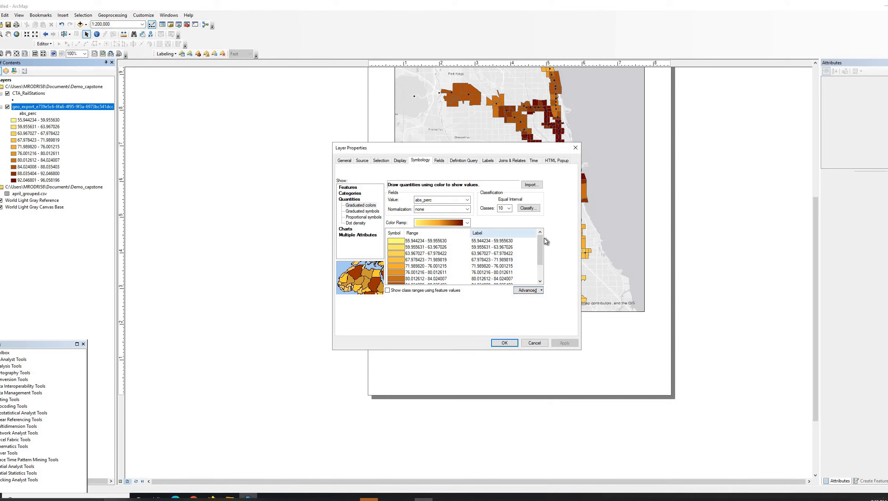
{"action": "left_click", "coordinate": [479, 233]}
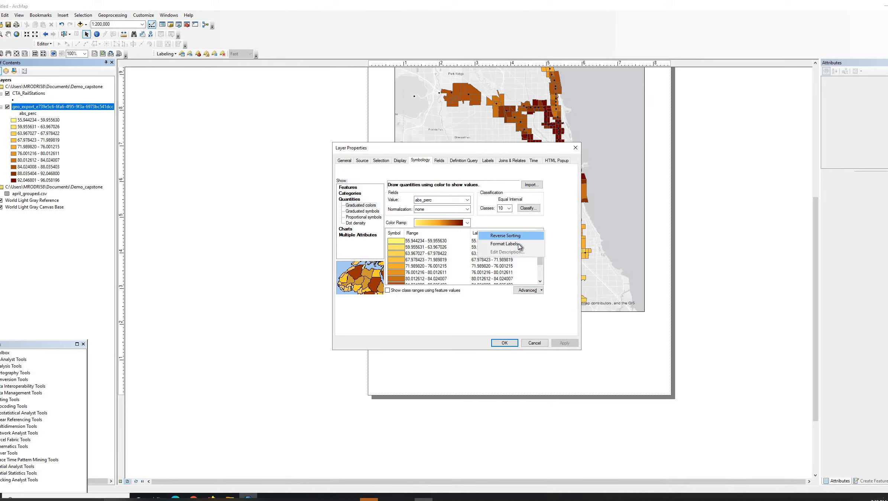
{"action": "left_click", "coordinate": [519, 244]}
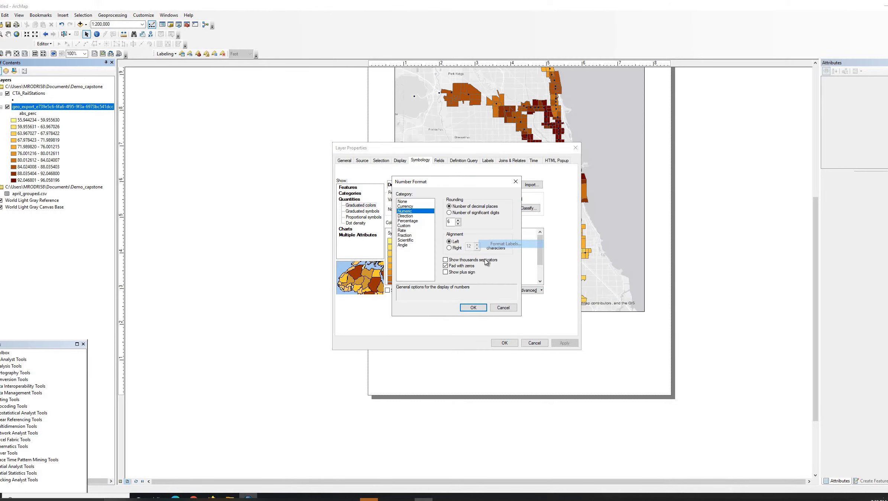
{"action": "left_click", "coordinate": [459, 224]}
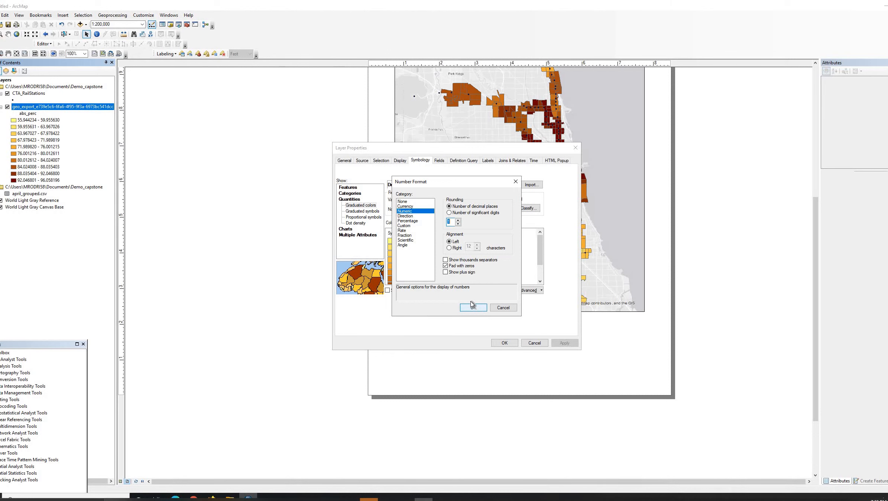
{"action": "left_click", "coordinate": [473, 307]}
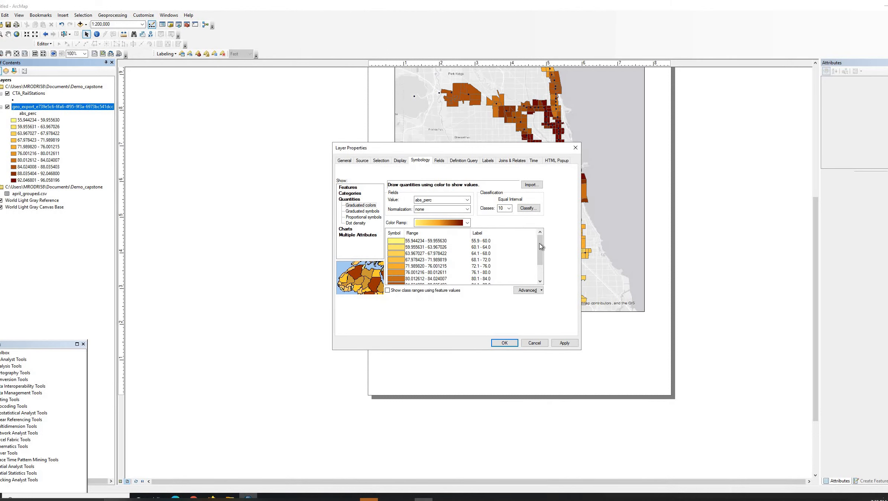
- Reduce the census tract layer's graduated color classification to 5 classes and apply the symbology
{"action": "scroll", "coordinate": [544, 254], "scroll_direction": "down", "scroll_amount": 2}
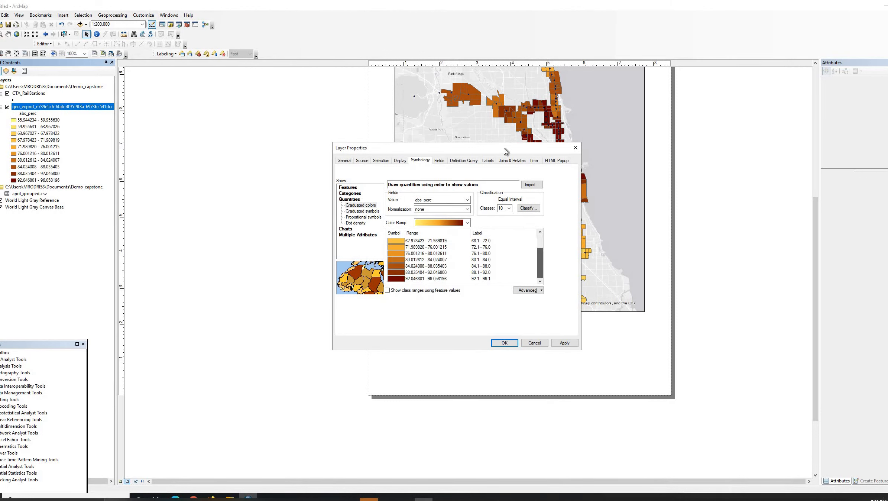
{"action": "left_click_drag", "start_coordinate": [504, 149], "coordinate": [343, 183]}
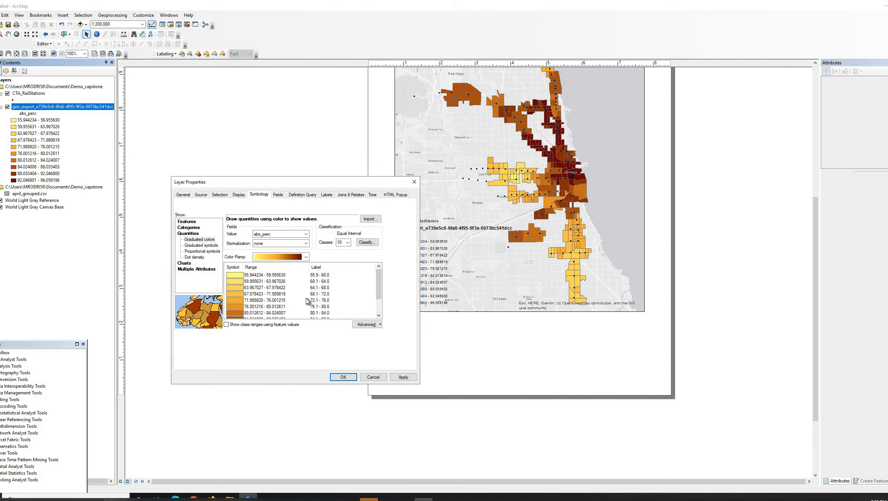
{"action": "left_click", "coordinate": [348, 243]}
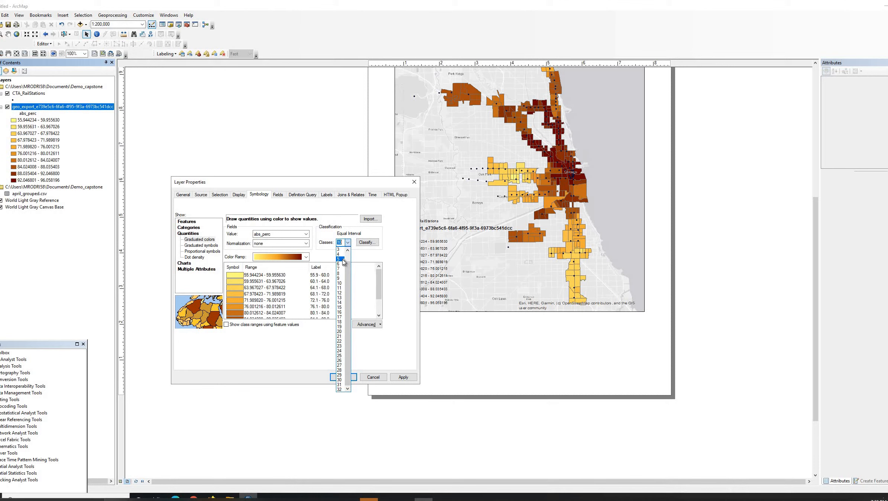
{"action": "left_click", "coordinate": [339, 259]}
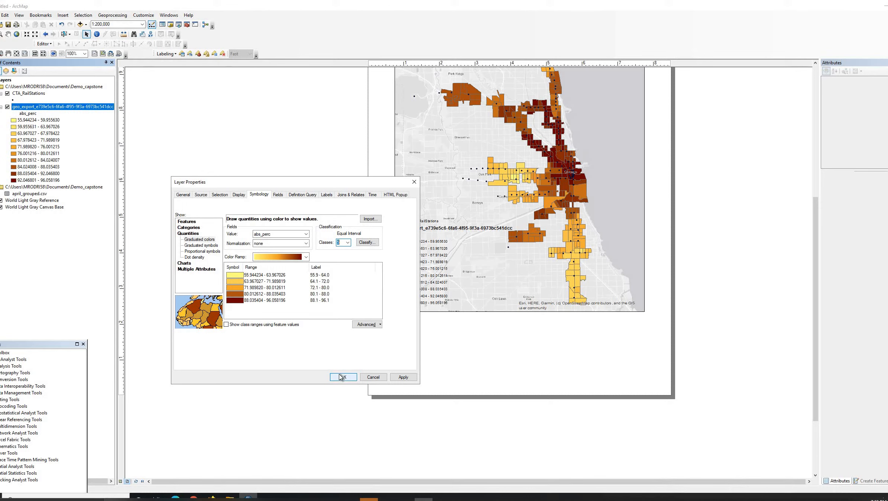
{"action": "key", "text": "Return"}
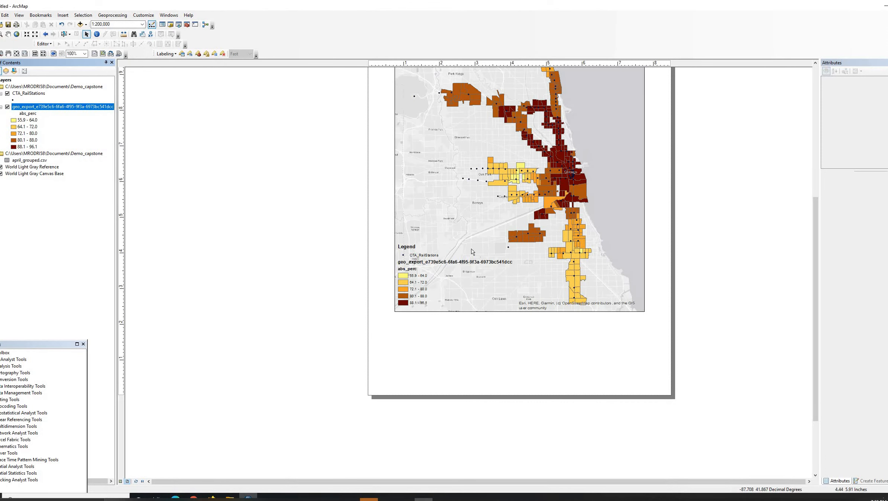
- Move the legend out of the map frame to the blank page area just below its lower-left corner
{"action": "left_click", "coordinate": [435, 251]}
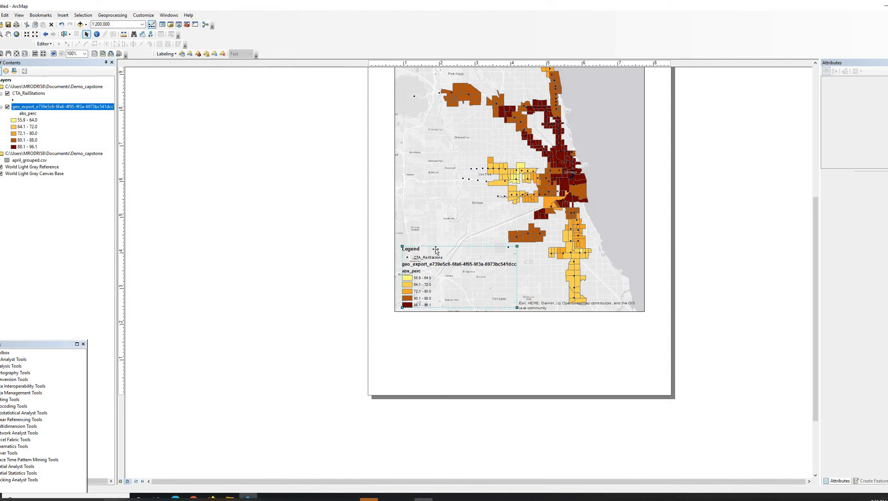
{"action": "left_click", "coordinate": [174, 203]}
{"action": "left_click", "coordinate": [420, 249]}
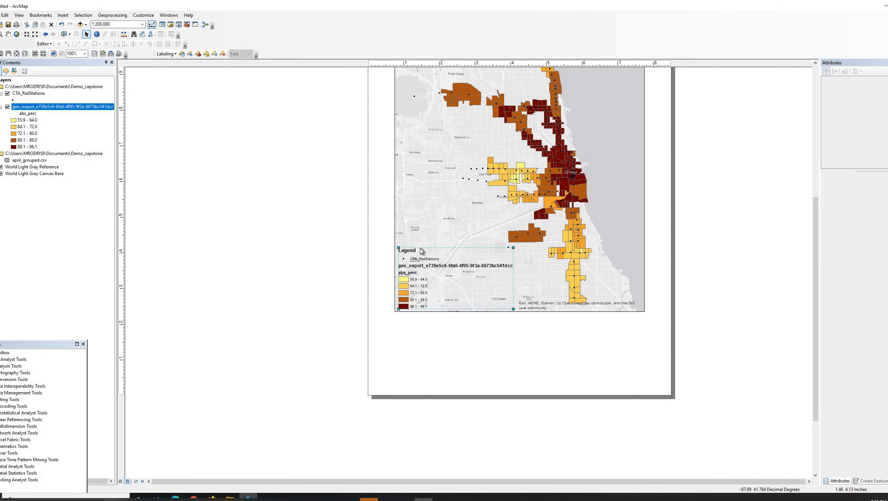
{"action": "right_click", "coordinate": [421, 251]}
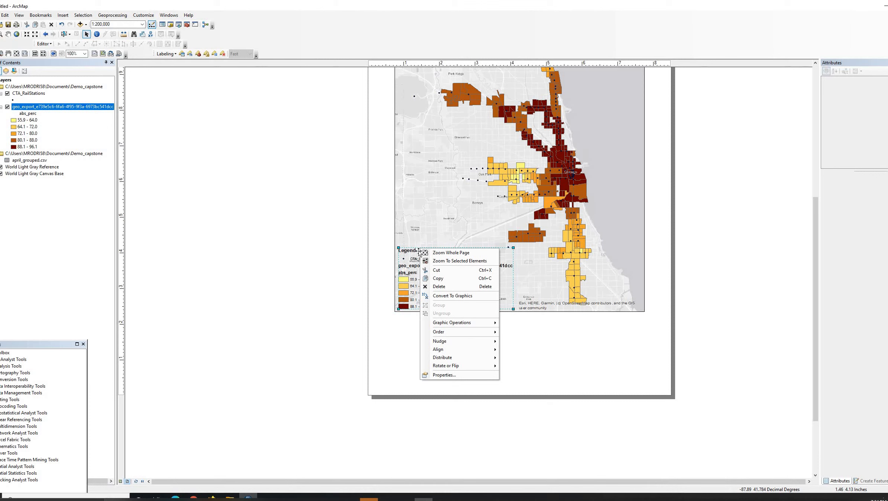
{"action": "left_click", "coordinate": [417, 251]}
{"action": "left_click_drag", "start_coordinate": [418, 317], "coordinate": [417, 337]}
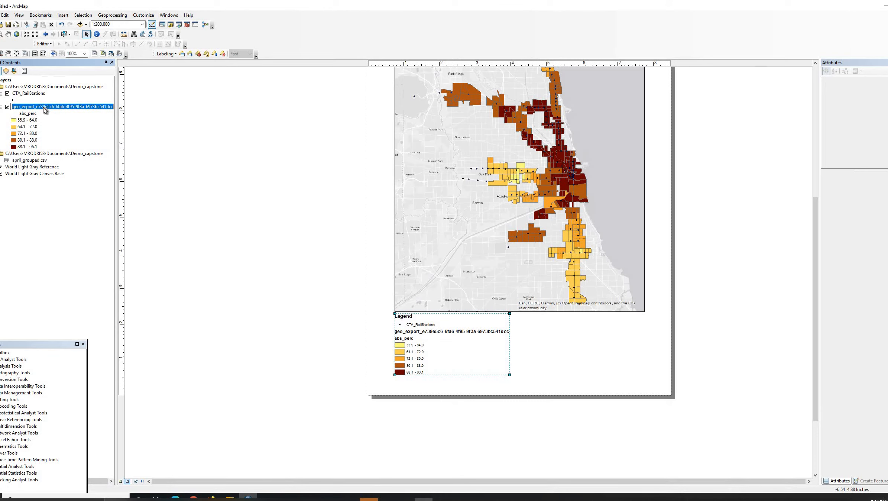
- Rename the geo_export layer to Census Tracts (2010) and its abs_perc heading to Percentage Change
{"action": "type", "text": "CEns"}
{"action": "type", "text": "sus Tracts (2010"}
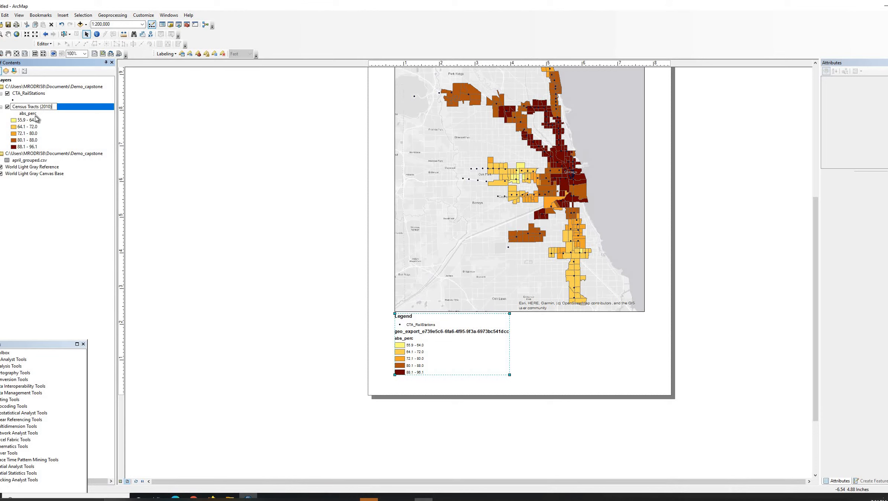
{"action": "key", "text": "Return"}
{"action": "left_click", "coordinate": [34, 114]}
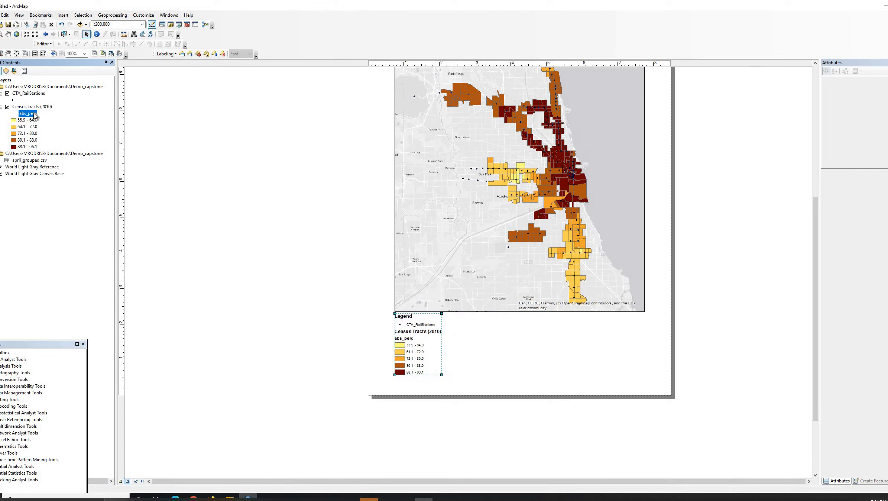
{"action": "left_click", "coordinate": [33, 114]}
{"action": "type", "text": "Percentage Change"}
{"action": "key", "text": "Return"}
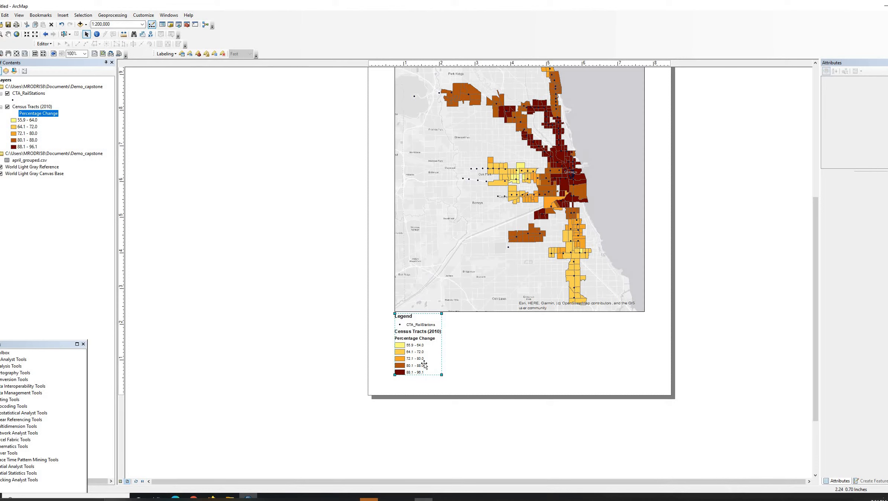
- Open the Census Tracts (2010) layer's symbology properties and review the number format categories available for its class labels
{"action": "right_click", "coordinate": [33, 106]}
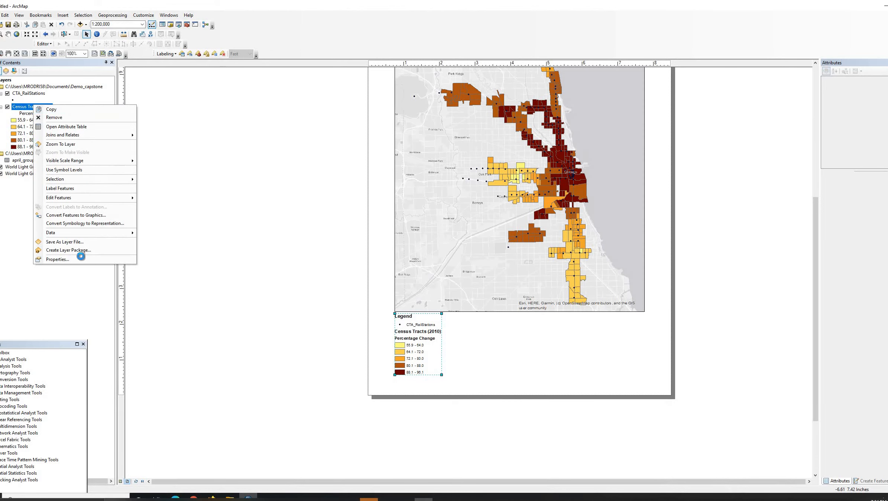
{"action": "left_click", "coordinate": [197, 213]}
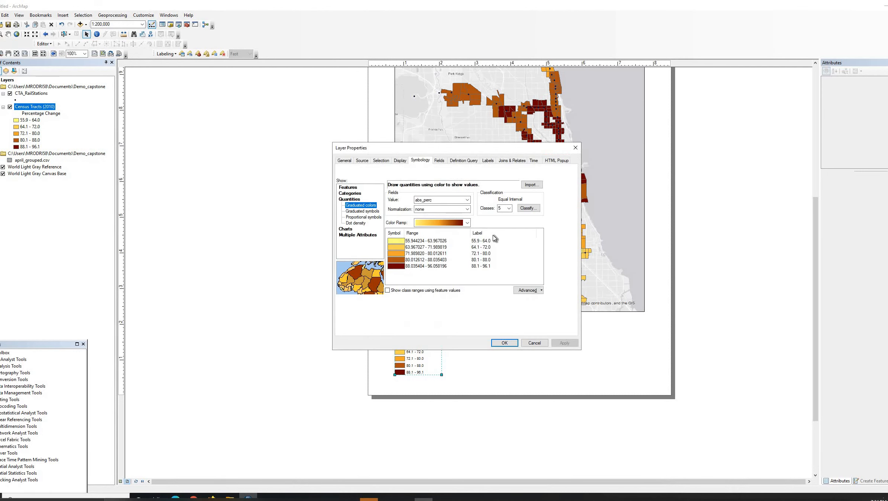
{"action": "left_click", "coordinate": [483, 233]}
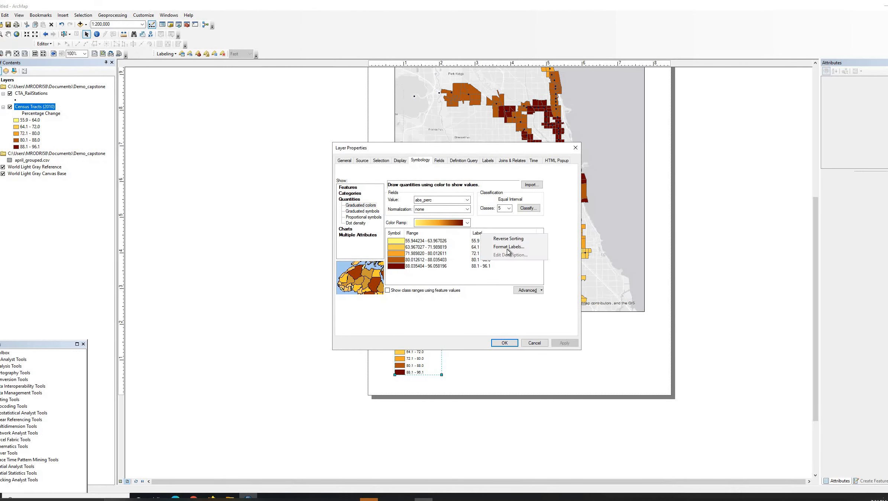
{"action": "left_click", "coordinate": [498, 247]}
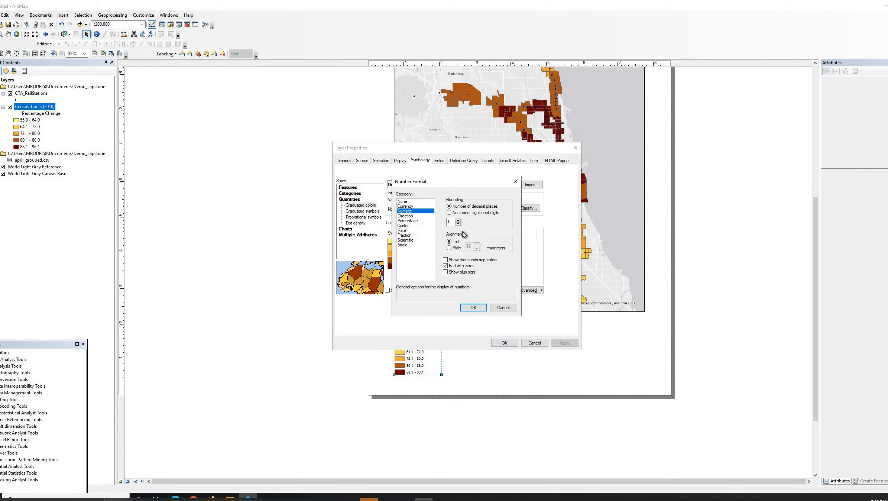
{"action": "left_click", "coordinate": [406, 225]}
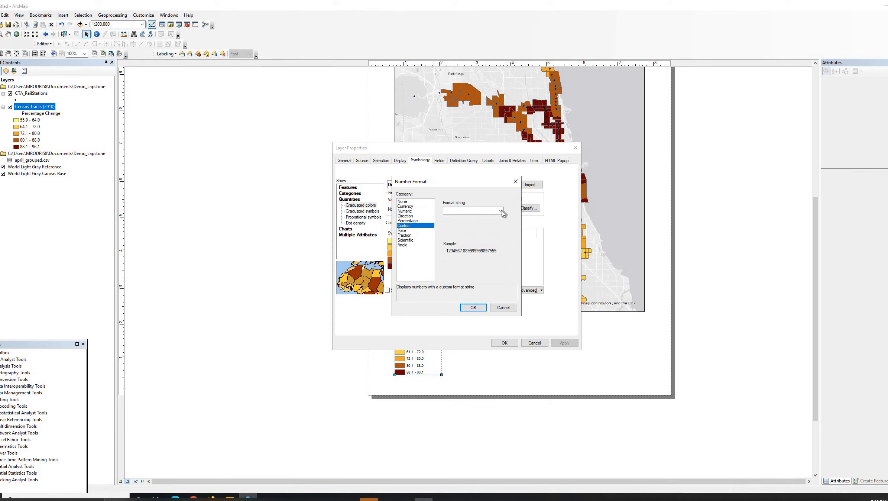
{"action": "left_click", "coordinate": [501, 211]}
{"action": "left_click", "coordinate": [412, 238]}
{"action": "left_click", "coordinate": [413, 221]}
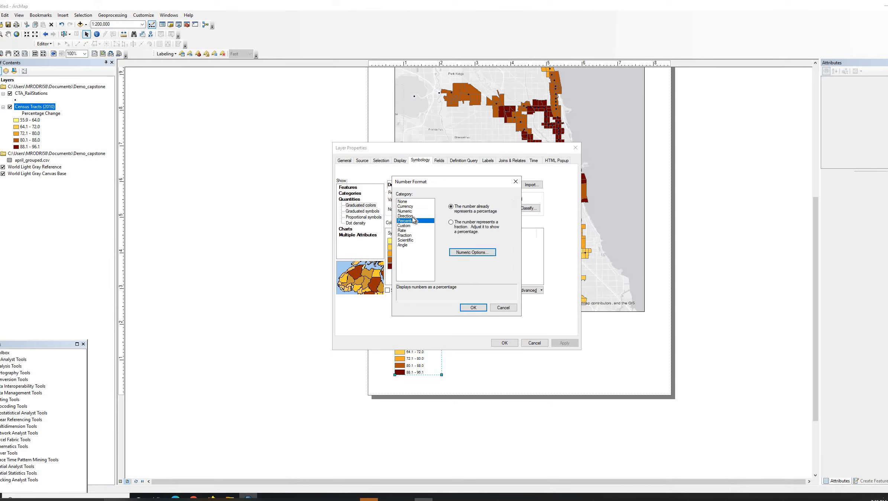
{"action": "left_click", "coordinate": [411, 216]}
{"action": "left_click", "coordinate": [411, 212]}
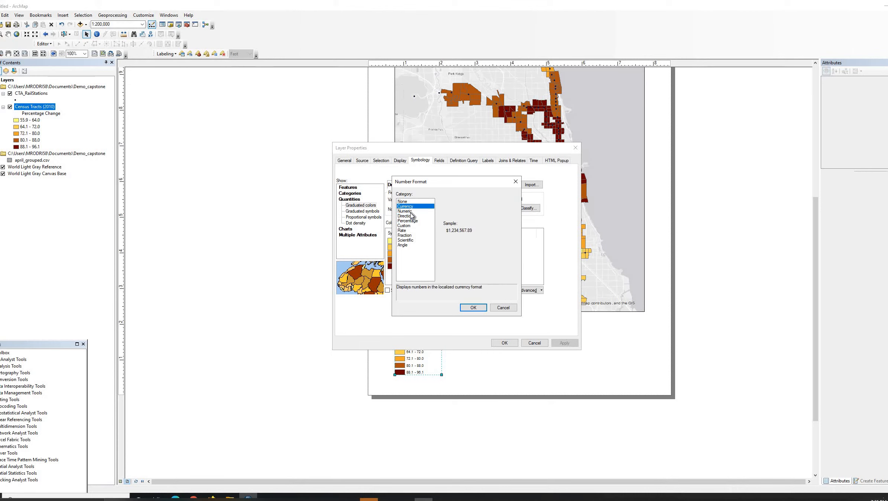
{"action": "left_click", "coordinate": [409, 245]}
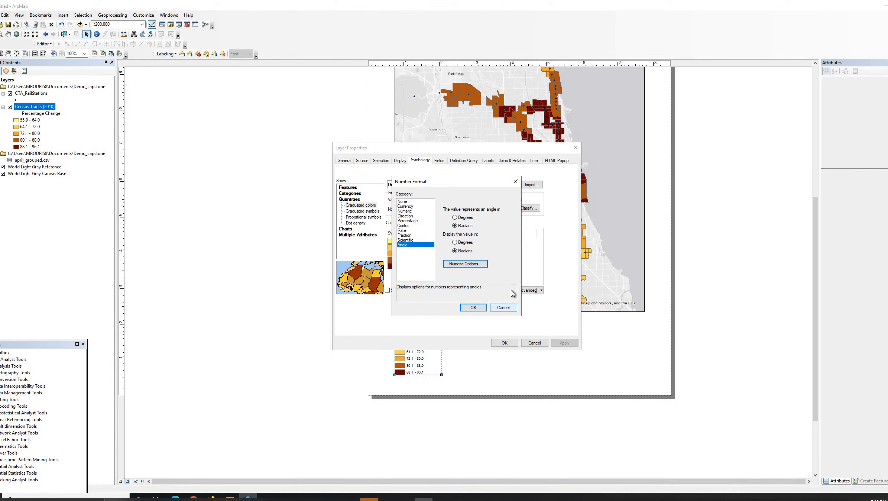
{"action": "left_click", "coordinate": [504, 308]}
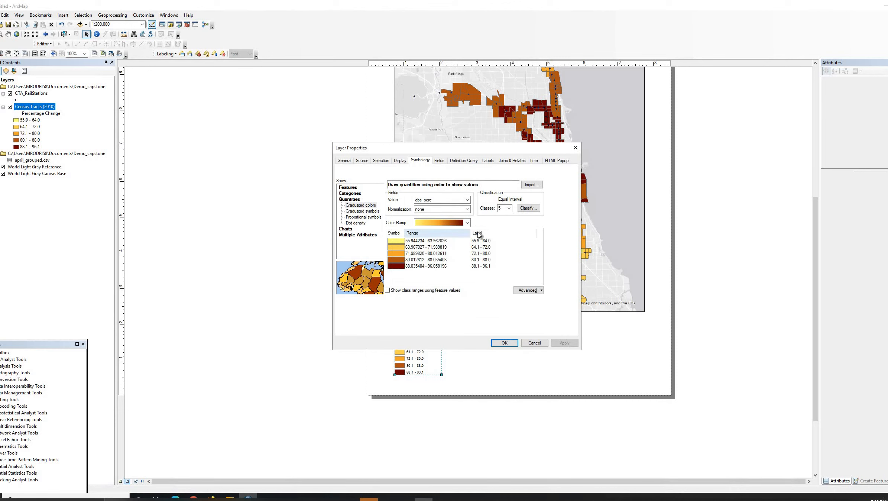
{"action": "left_click", "coordinate": [505, 234]}
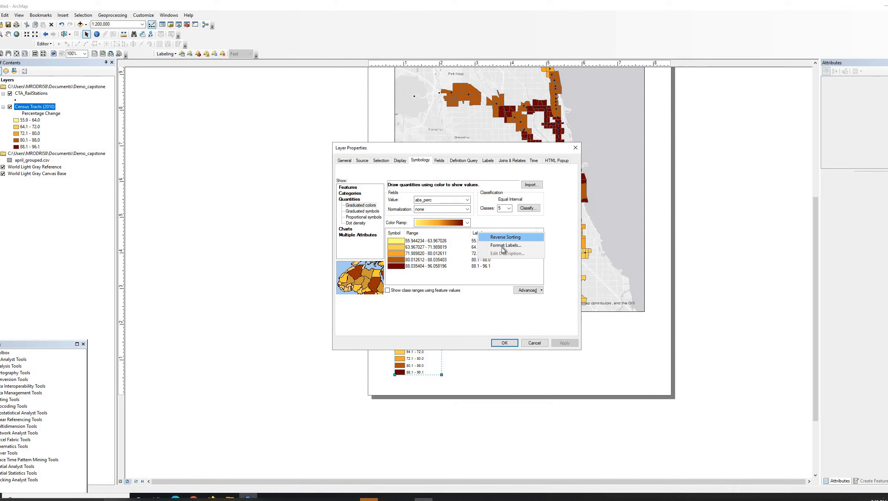
{"action": "key", "text": "Return"}
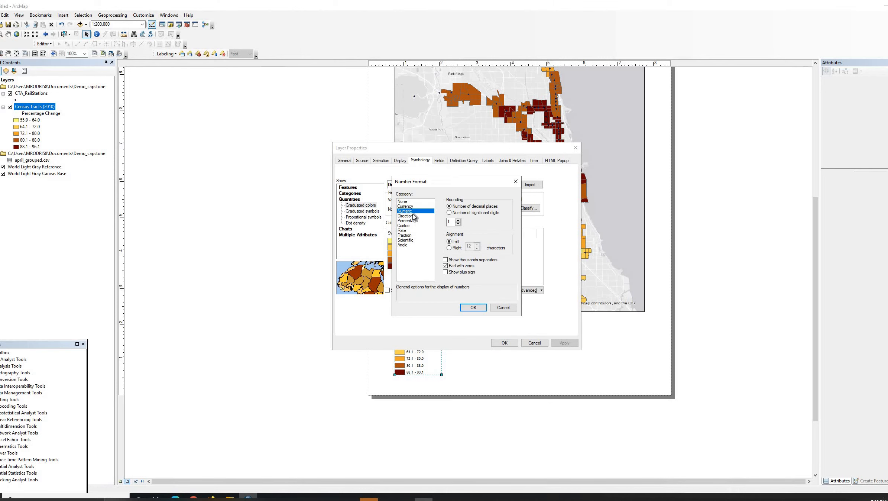
{"action": "left_click", "coordinate": [408, 221]}
{"action": "key", "text": "Up"}
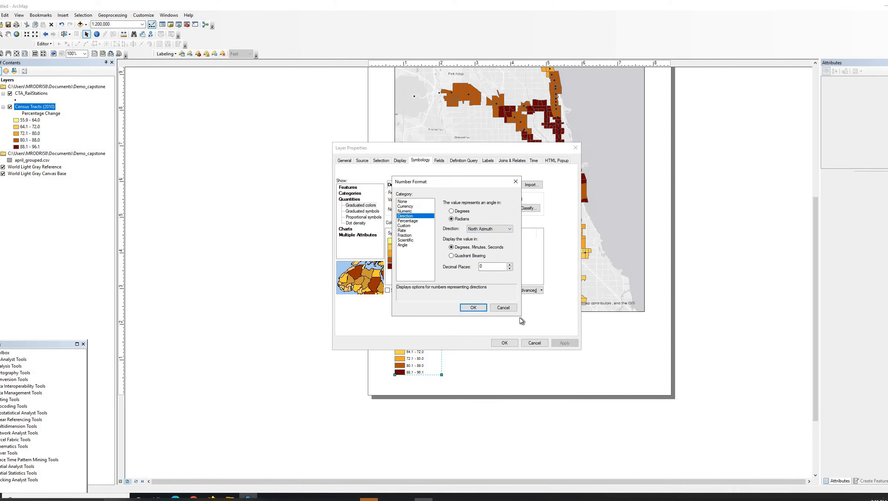
{"action": "left_click", "coordinate": [503, 308]}
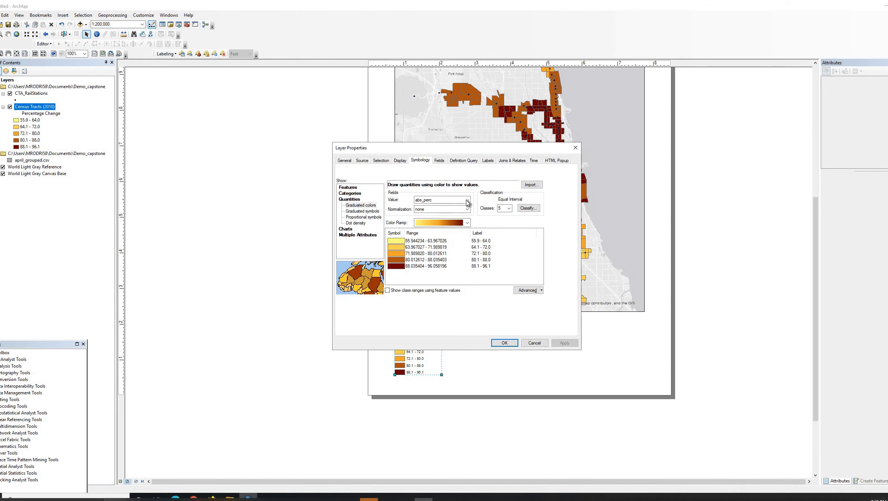
- Base the census tract layer's graduated colors on the percent_change field and reverse the sorting of the classes
{"action": "left_click", "coordinate": [442, 199]}
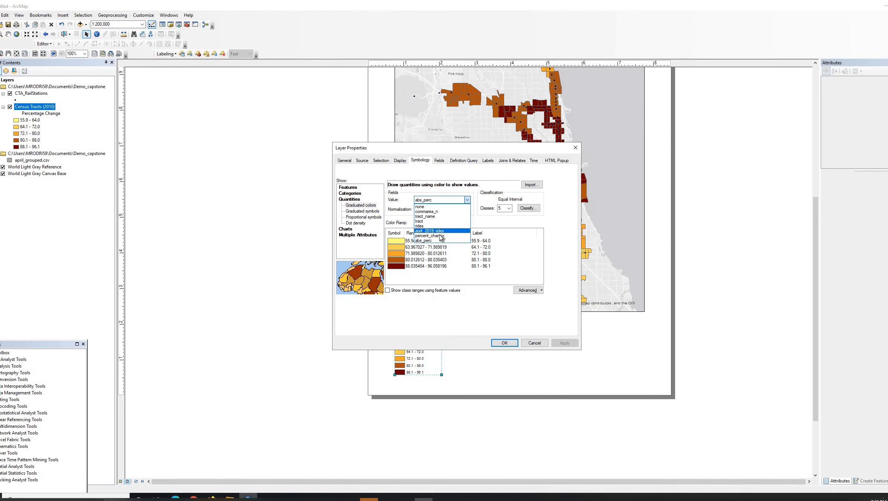
{"action": "left_click", "coordinate": [439, 235]}
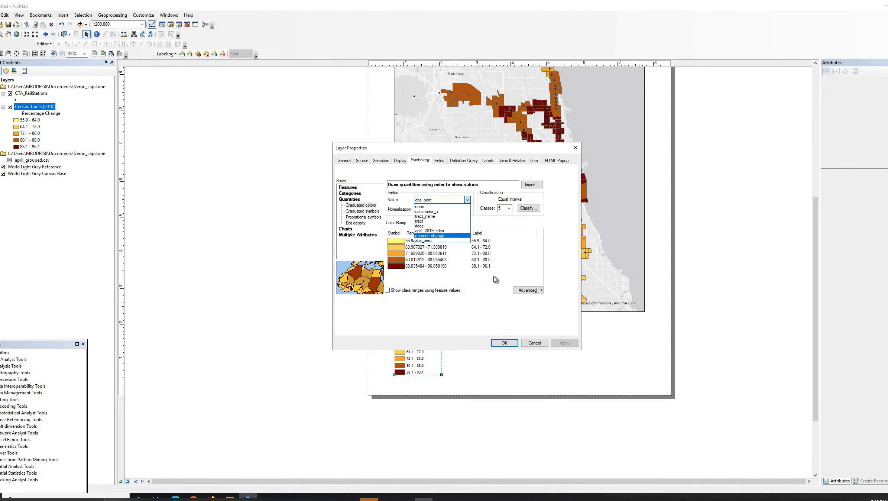
{"action": "left_click", "coordinate": [483, 236]}
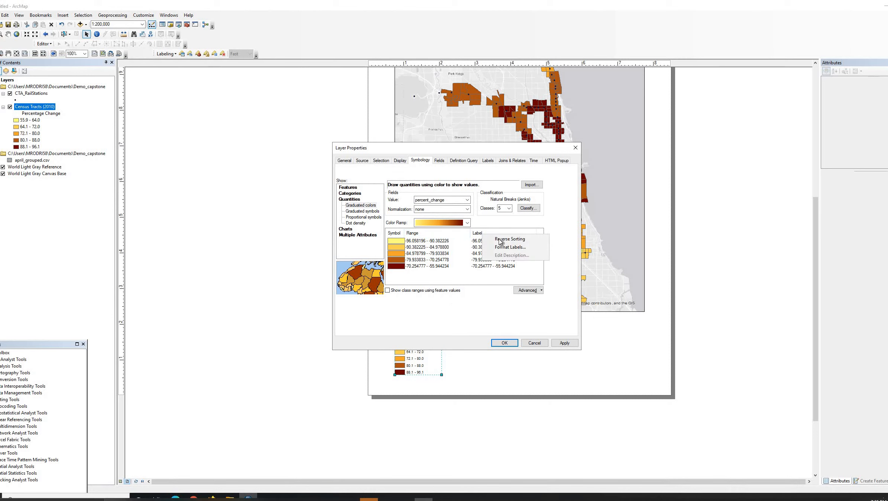
{"action": "left_click", "coordinate": [500, 240]}
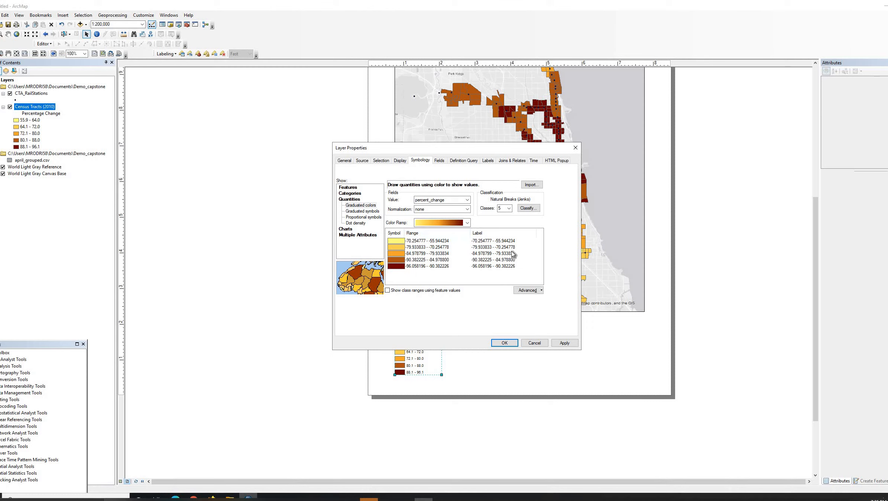
- Format the percent_change class labels as numeric with 1 decimal place and apply the symbology
{"action": "left_click", "coordinate": [485, 233]}
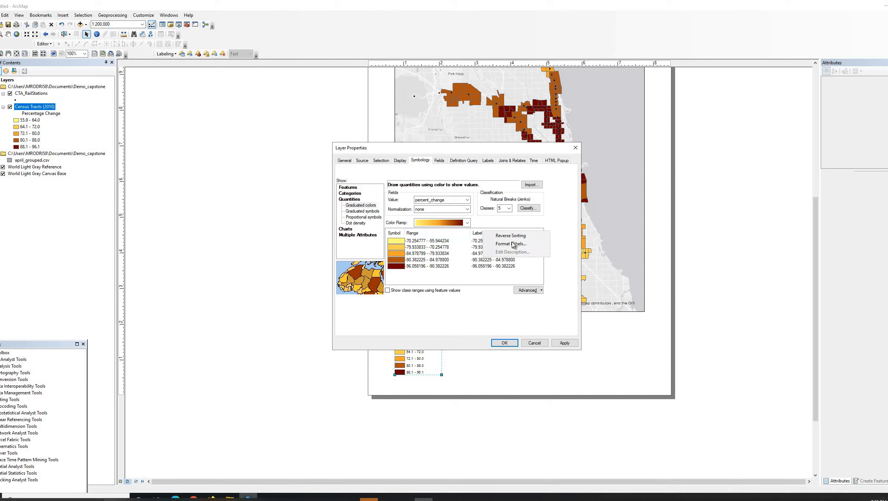
{"action": "left_click", "coordinate": [514, 243]}
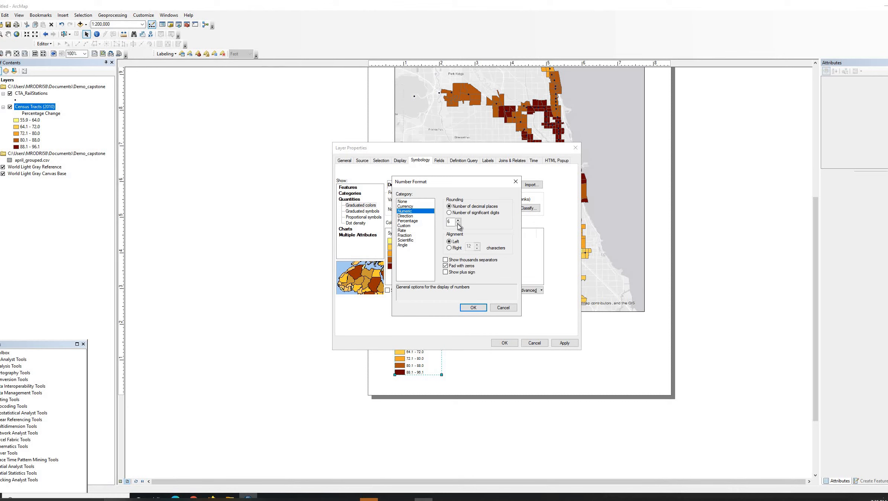
{"action": "left_click", "coordinate": [458, 224]}
{"action": "left_click", "coordinate": [458, 223]}
{"action": "left_click", "coordinate": [458, 223]}
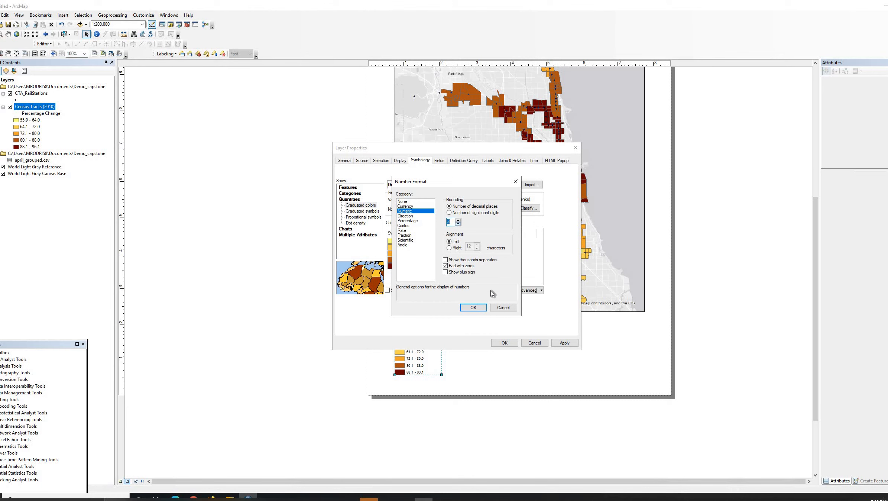
{"action": "left_click", "coordinate": [473, 308]}
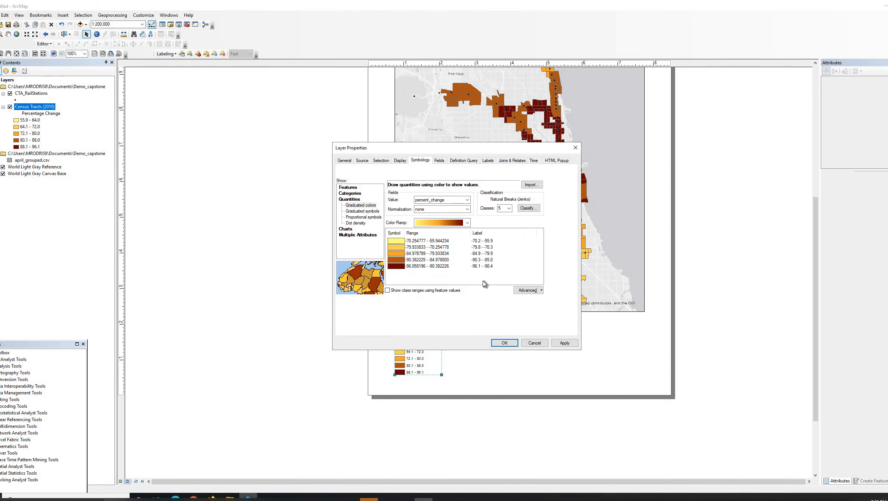
{"action": "left_click", "coordinate": [502, 342]}
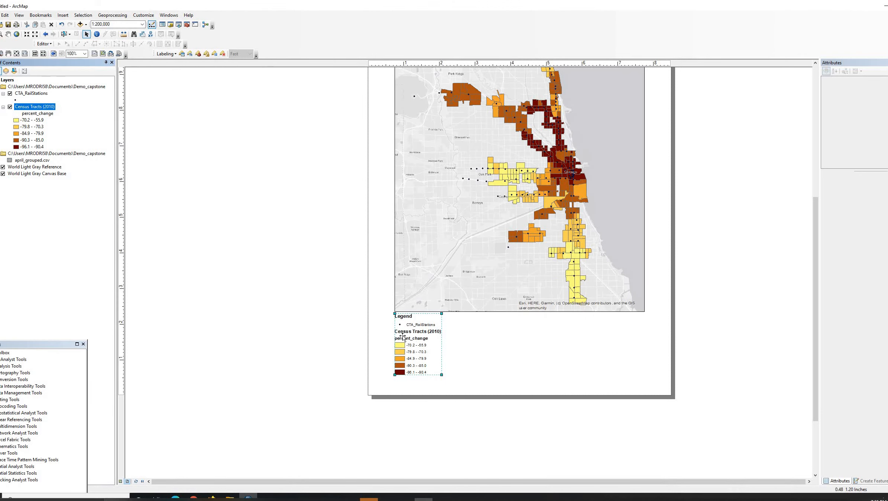
- Rename the census tract layer's percent_change heading to Percentage Change
{"action": "left_click", "coordinate": [33, 115]}
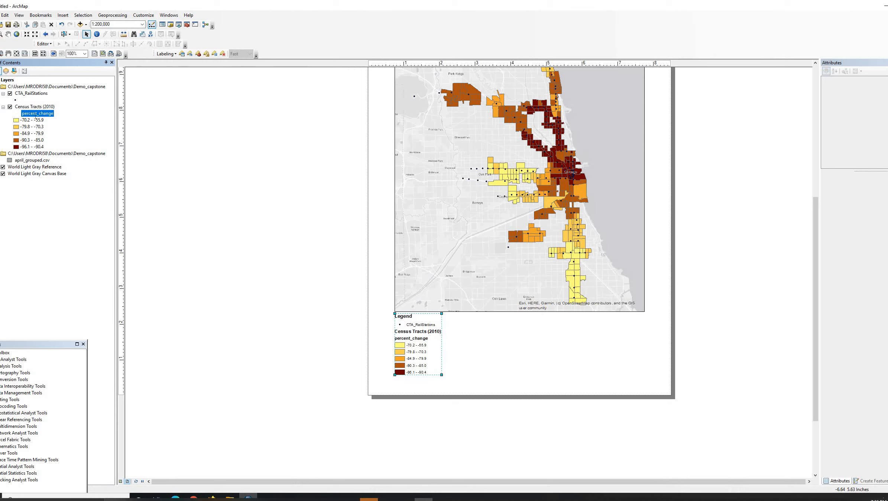
{"action": "left_click", "coordinate": [34, 114]}
{"action": "type", "text": "Percentage Change"}
{"action": "key", "text": "Return"}
- Insert an Alternating Scale Bar 1 in miles and move it just below the map frame's lower-right corner
{"action": "left_click", "coordinate": [63, 15]}
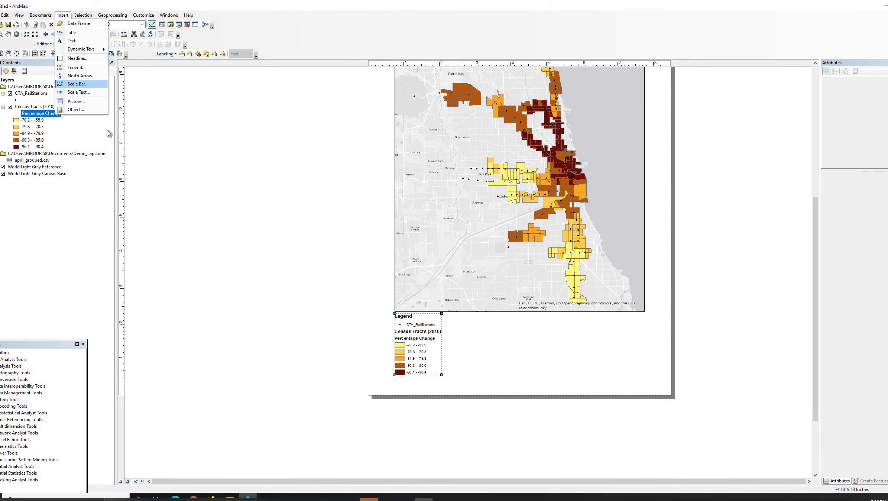
{"action": "left_click", "coordinate": [81, 85]}
{"action": "scroll", "coordinate": [38, 98], "scroll_direction": "down", "scroll_amount": 1}
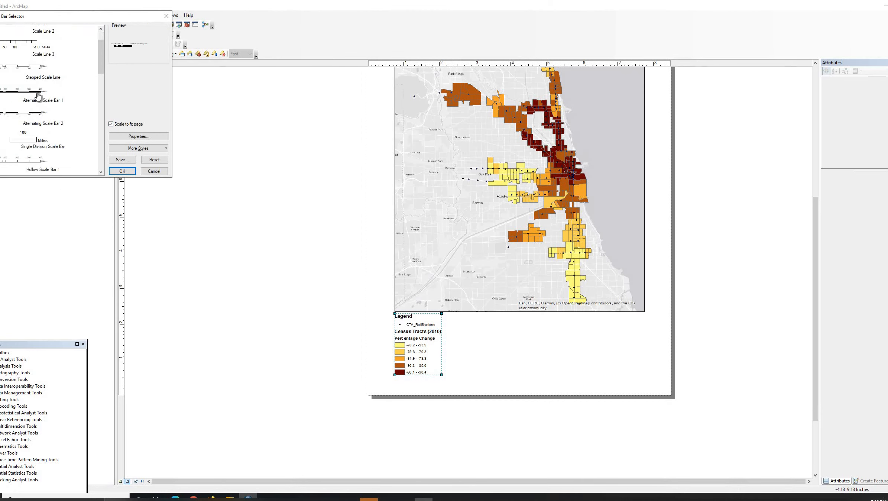
{"action": "left_click", "coordinate": [39, 97]}
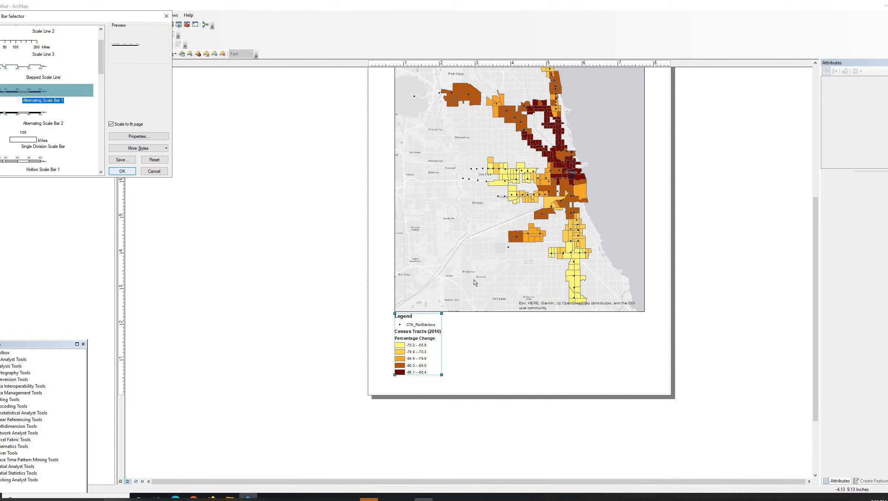
{"action": "left_click", "coordinate": [122, 171]}
{"action": "left_click_drag", "start_coordinate": [505, 284], "coordinate": [640, 319]}
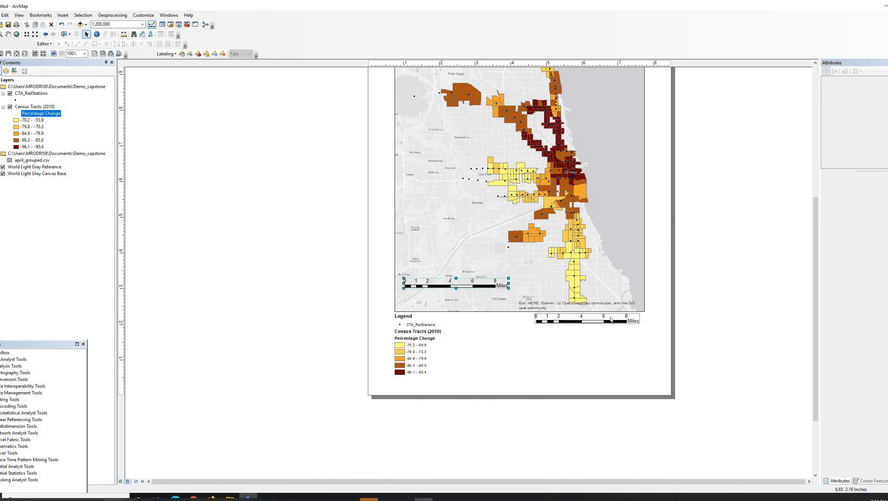
{"action": "left_click", "coordinate": [421, 326]}
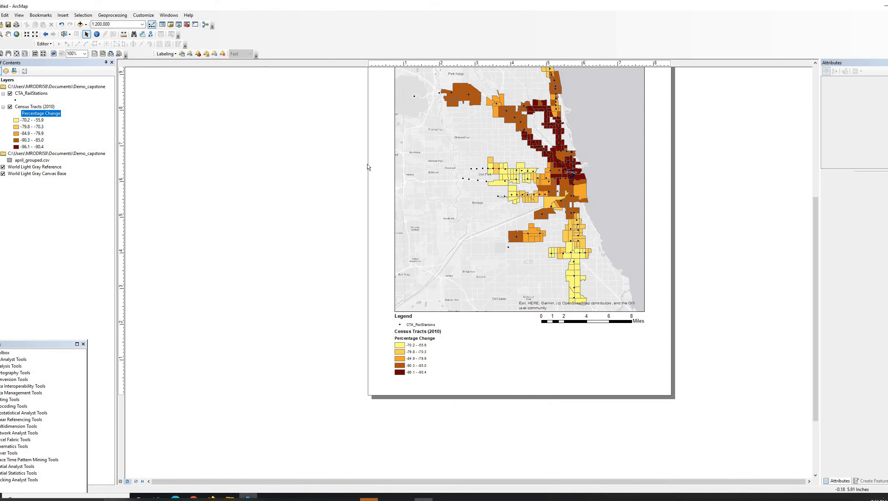
- Insert a text element and move it to the blank page area below the map frame, between the legend and scale bar
{"action": "scroll", "coordinate": [575, 194], "scroll_direction": "down", "scroll_amount": 1}
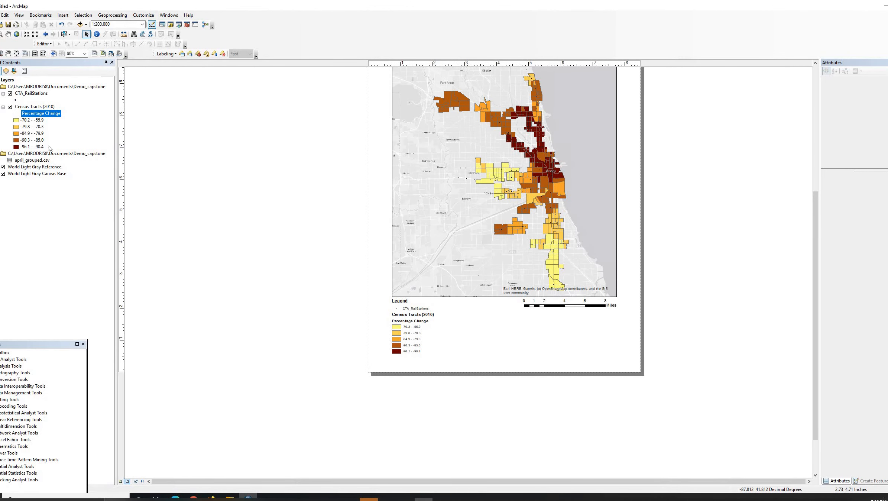
{"action": "scroll", "coordinate": [49, 148], "scroll_direction": "up", "scroll_amount": 1}
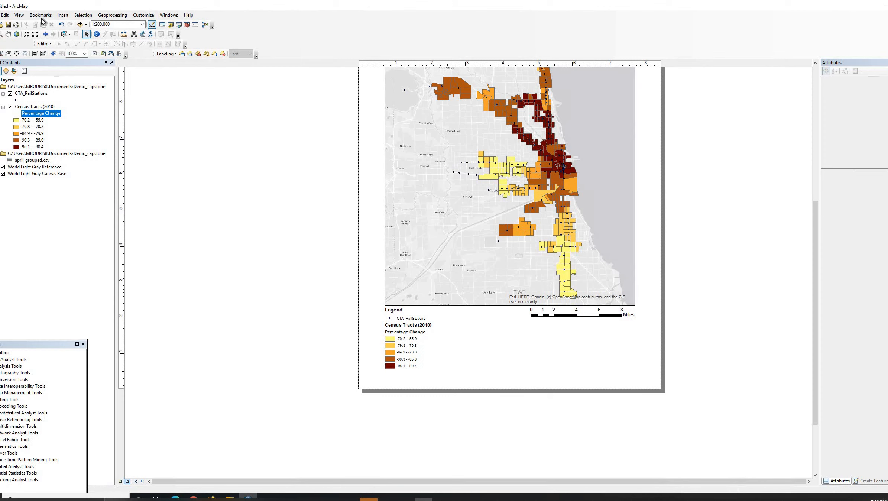
{"action": "left_click", "coordinate": [63, 15]}
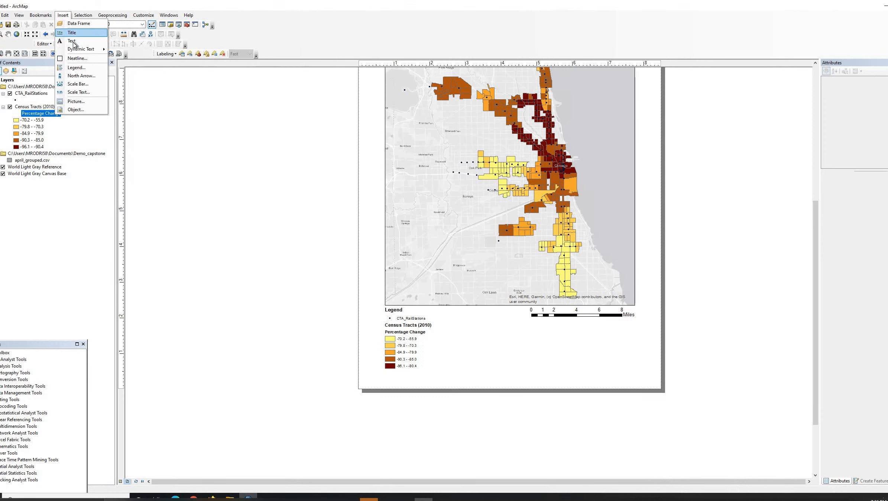
{"action": "left_click", "coordinate": [72, 41]}
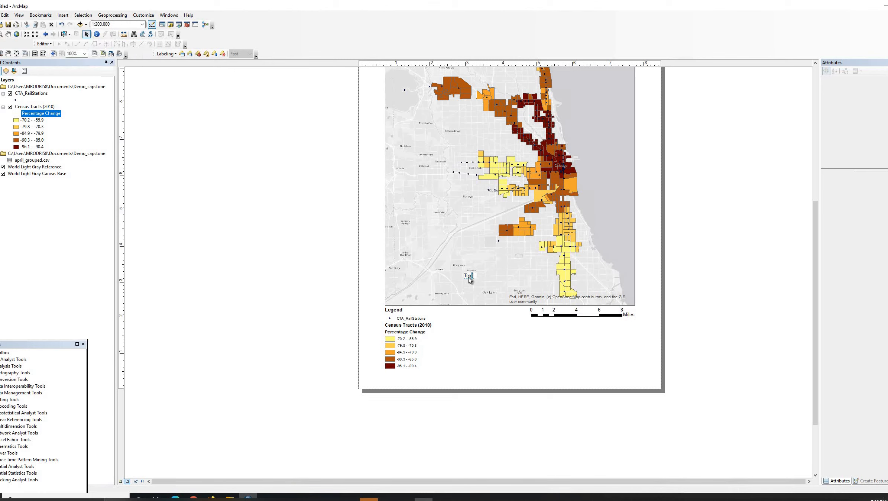
{"action": "left_click", "coordinate": [464, 273]}
{"action": "left_click_drag", "start_coordinate": [479, 289], "coordinate": [531, 331]}
- Insert the map title "CTA Train Ridership Percentage Change (April 2019 vs April 2020)" and move it just above the map frame
{"action": "scroll", "coordinate": [370, 166], "scroll_direction": "up", "scroll_amount": 1}
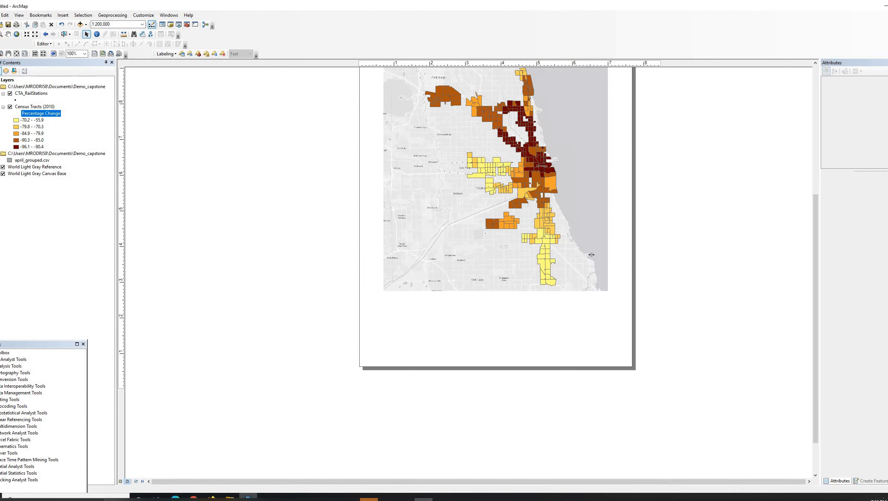
{"action": "scroll", "coordinate": [592, 255], "scroll_direction": "up", "scroll_amount": 5}
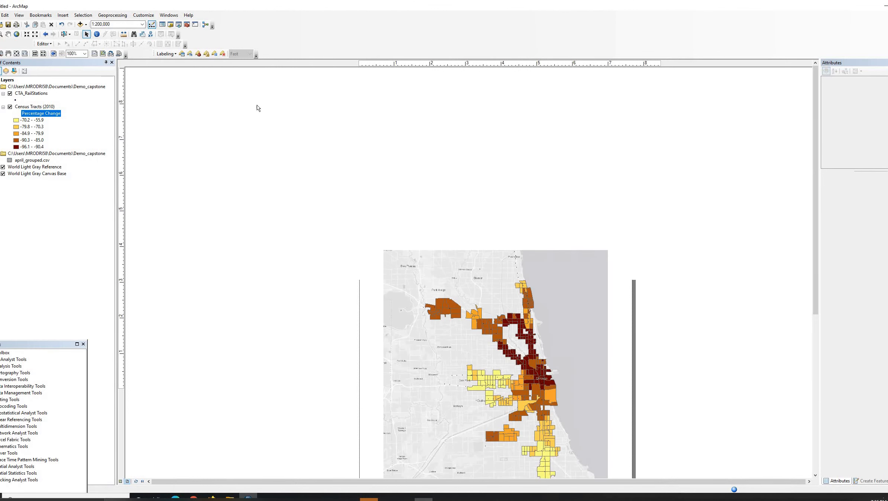
{"action": "left_click", "coordinate": [63, 15]}
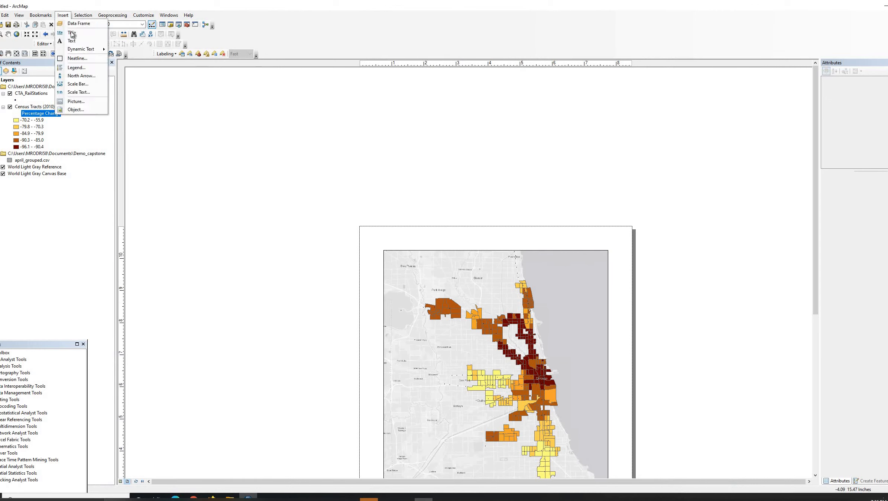
{"action": "key", "text": "Down"}
{"action": "key", "text": "Return"}
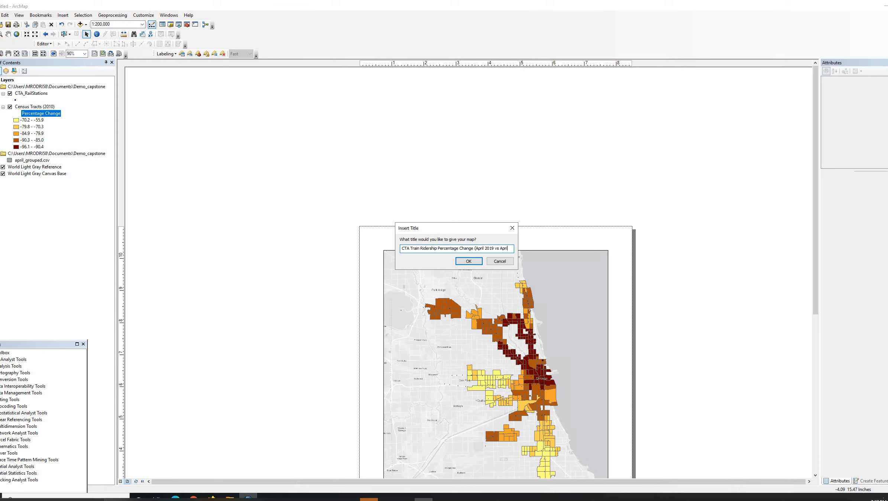
{"action": "type", "text": "2020"}
{"action": "left_click", "coordinate": [470, 262]}
{"action": "left_click_drag", "start_coordinate": [515, 119], "coordinate": [540, 237]}
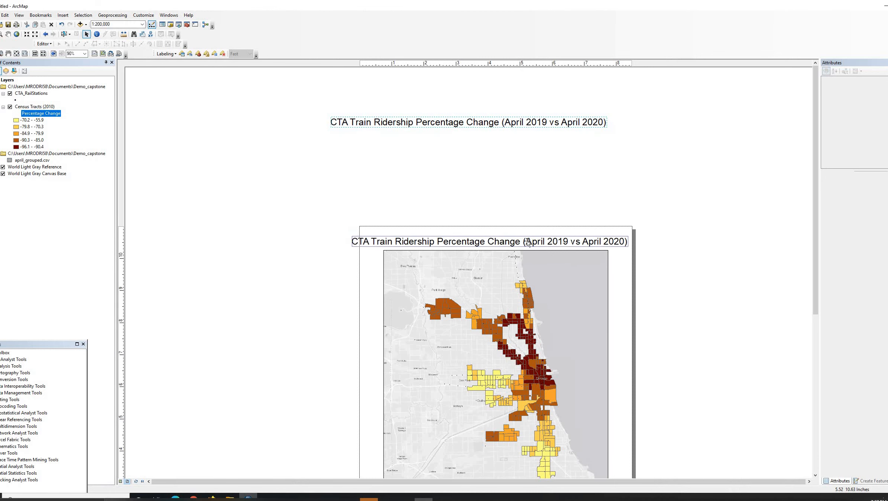
{"action": "double_click", "coordinate": [522, 242]}
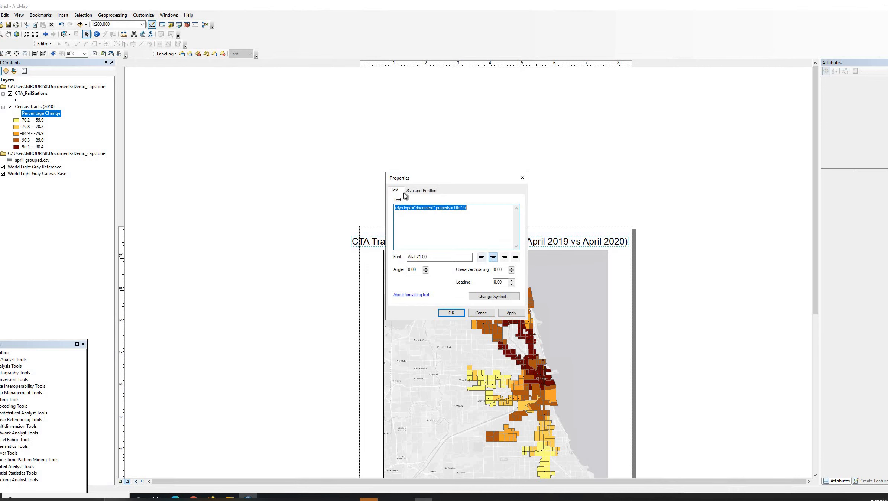
{"action": "left_click", "coordinate": [418, 191]}
{"action": "left_click", "coordinate": [396, 191]}
{"action": "key", "text": "End"}
{"action": "key", "text": "Return"}
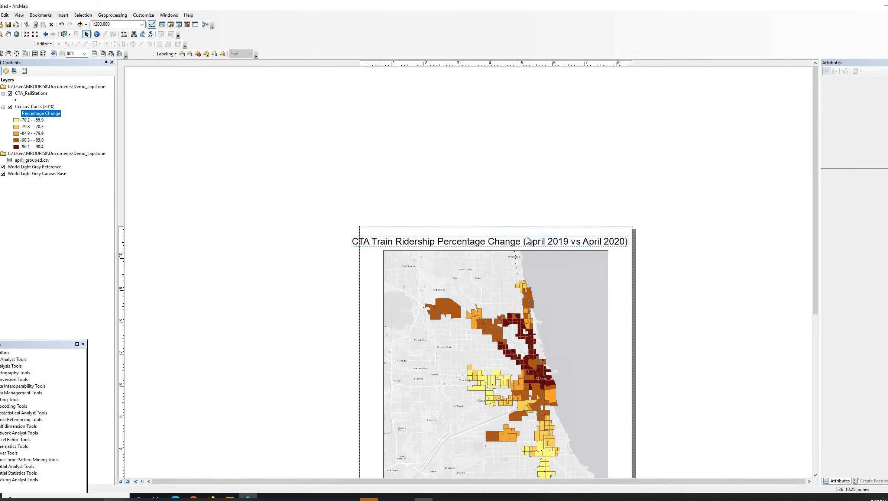
- Replace the title text with "CTA Train Ridership Percentage Change" over "(April 2019 vs. April 2020)" on two lines and move it clear of the map frame
{"action": "right_click", "coordinate": [528, 238]}
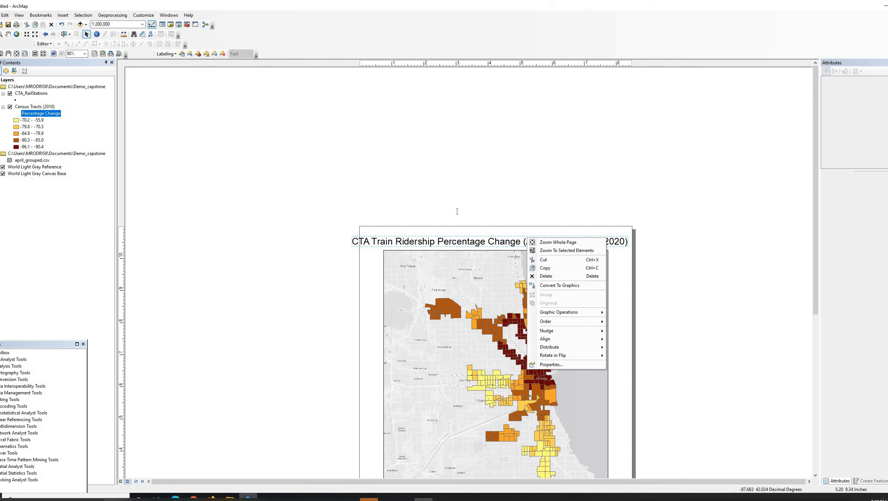
{"action": "left_click", "coordinate": [550, 364]}
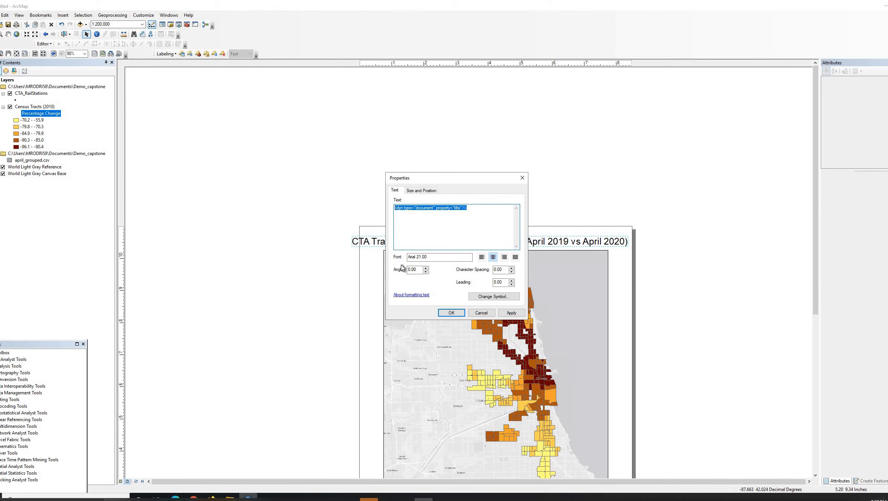
{"action": "left_click_drag", "start_coordinate": [409, 178], "coordinate": [392, 268]}
{"action": "type", "text": "CT"}
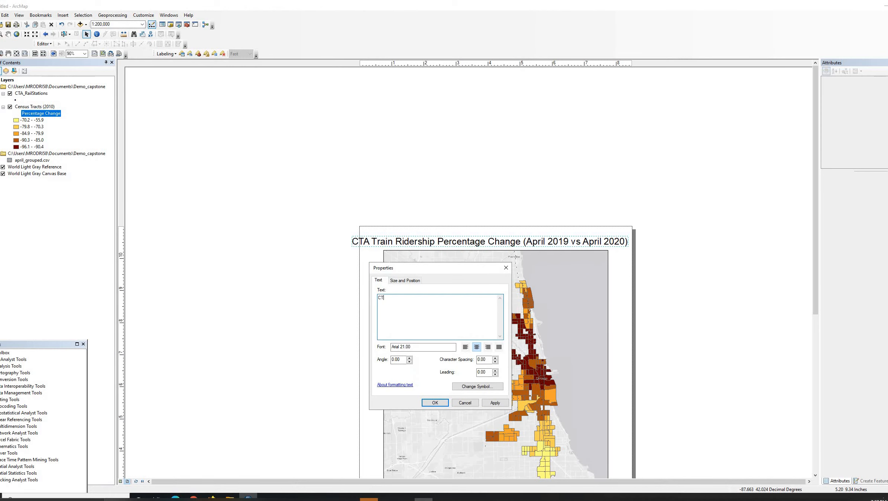
{"action": "type", "text": "A Train Ridership Percentage Change"}
{"action": "type", "text": "\\n(April 2019 vs. April 2020)"}
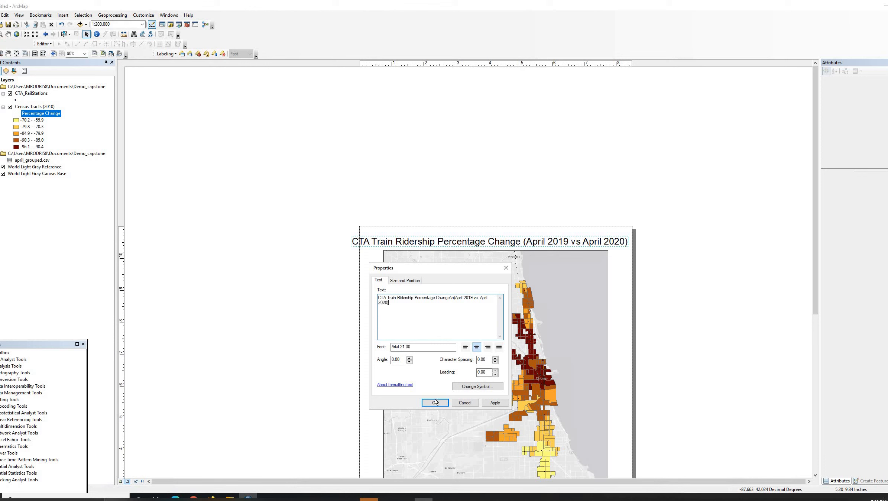
{"action": "left_click", "coordinate": [436, 402]}
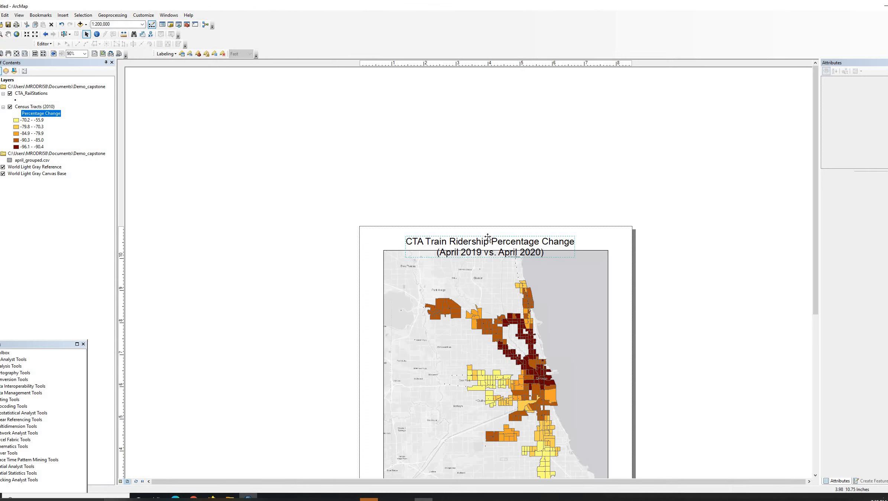
{"action": "left_click_drag", "start_coordinate": [488, 237], "coordinate": [492, 228]}
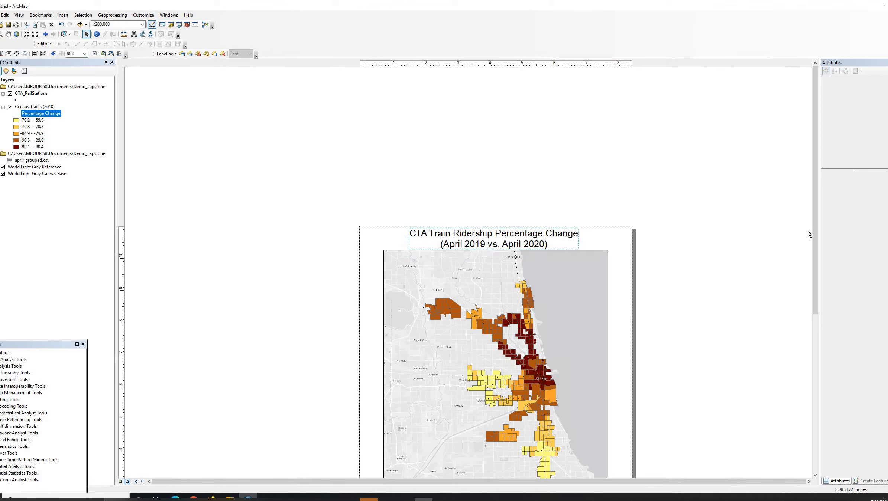
- Change the placeholder text element below the map frame to "Data Source: US Census Bureau"
{"action": "left_click_drag", "start_coordinate": [812, 277], "coordinate": [814, 300]}
{"action": "scroll", "coordinate": [482, 259], "scroll_direction": "down", "scroll_amount": 1}
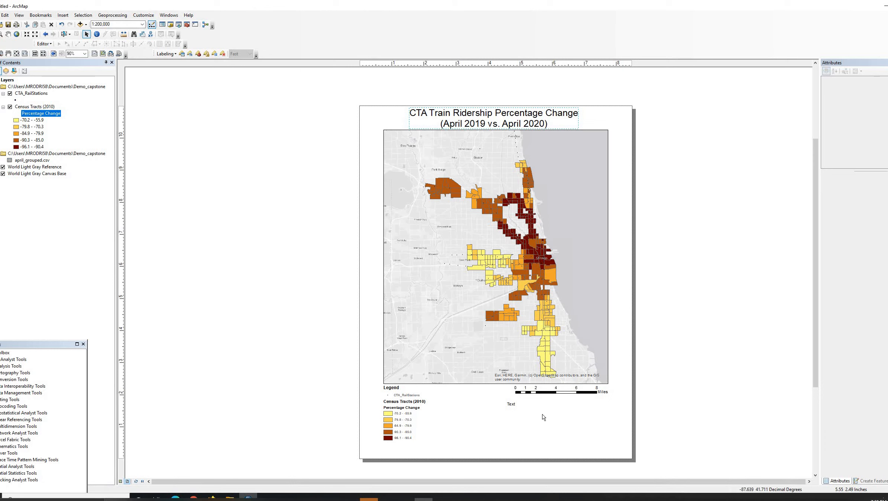
{"action": "double_click", "coordinate": [511, 404]}
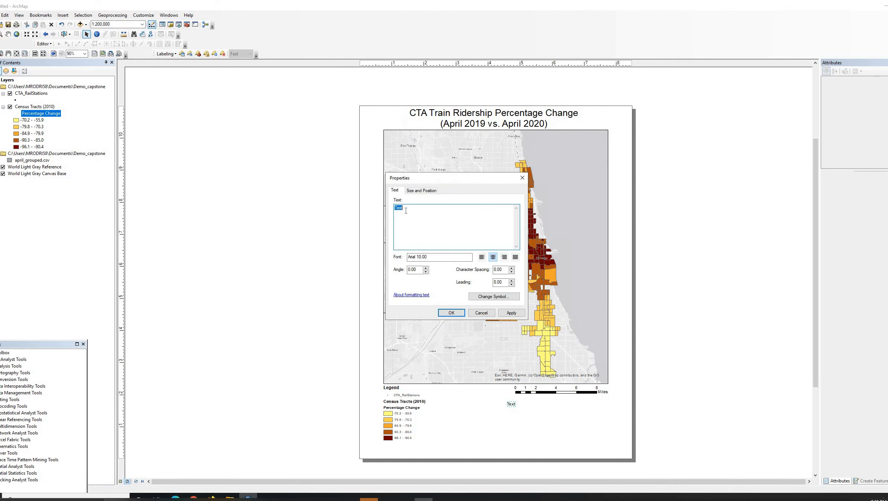
{"action": "left_click", "coordinate": [404, 208]}
{"action": "type", "text": "Data"}
{"action": "key", "text": "BackSpace"}
{"action": "key", "text": "BackSpace"}
{"action": "key", "text": "BackSpace"}
{"action": "key", "text": "BackSpace"}
{"action": "key", "text": "BackSpace"}
{"action": "key", "text": "BackSpace"}
{"action": "key", "text": "BackSpace"}
{"action": "key", "text": "BackSpace"}
{"action": "type", "text": "Da"}
{"action": "key", "text": "BackSpace"}
{"action": "key", "text": "BackSpace"}
{"action": "type", "text": "Source: US Census Bureau"}
{"action": "left_click", "coordinate": [451, 313]}
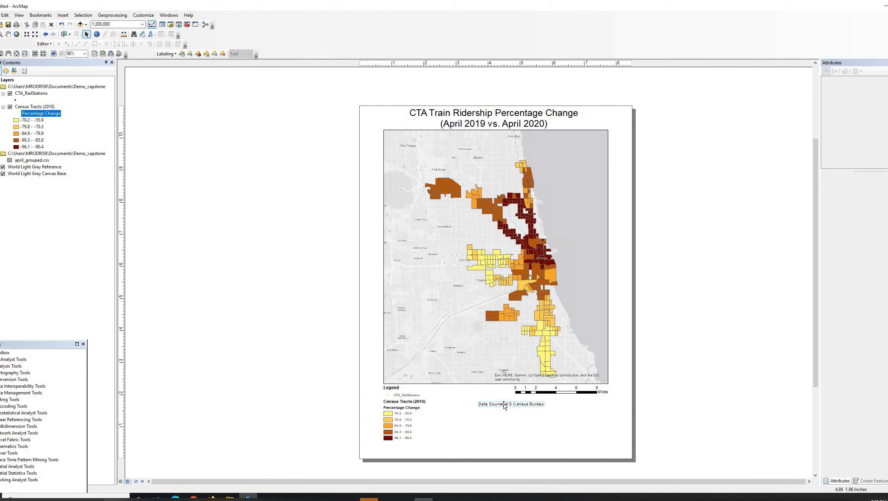
- Move the data source text rightward so it sits just beneath the scale bar
{"action": "key", "text": "Right"}
{"action": "key", "text": "Right"}
{"action": "key", "text": "Right"}
{"action": "key", "text": "Right"}
{"action": "key", "text": "Right"}
{"action": "key", "text": "Right"}
{"action": "key", "text": "Right"}
{"action": "key", "text": "Right"}
{"action": "key", "text": "Right"}
{"action": "key", "text": "Right"}
{"action": "key", "text": "Right"}
{"action": "key", "text": "Right"}
{"action": "key", "text": "Right"}
{"action": "key", "text": "Right"}
{"action": "key", "text": "Right"}
{"action": "key", "text": "Right"}
{"action": "key", "text": "Right"}
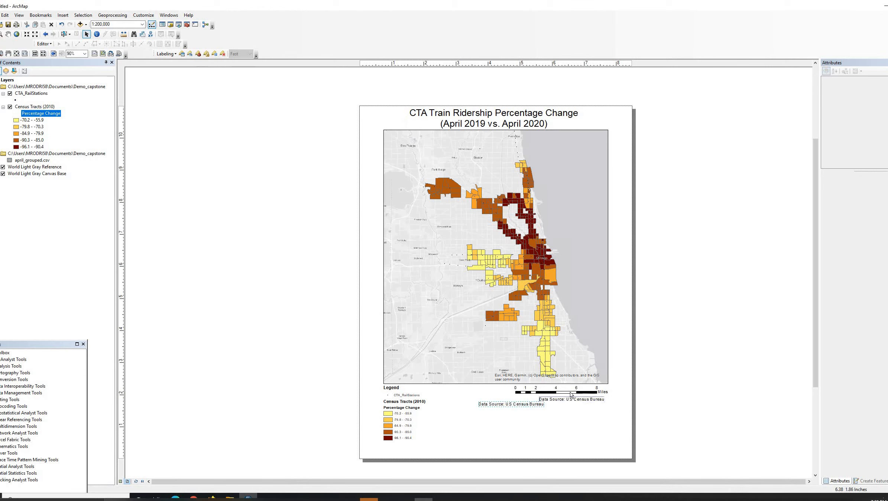